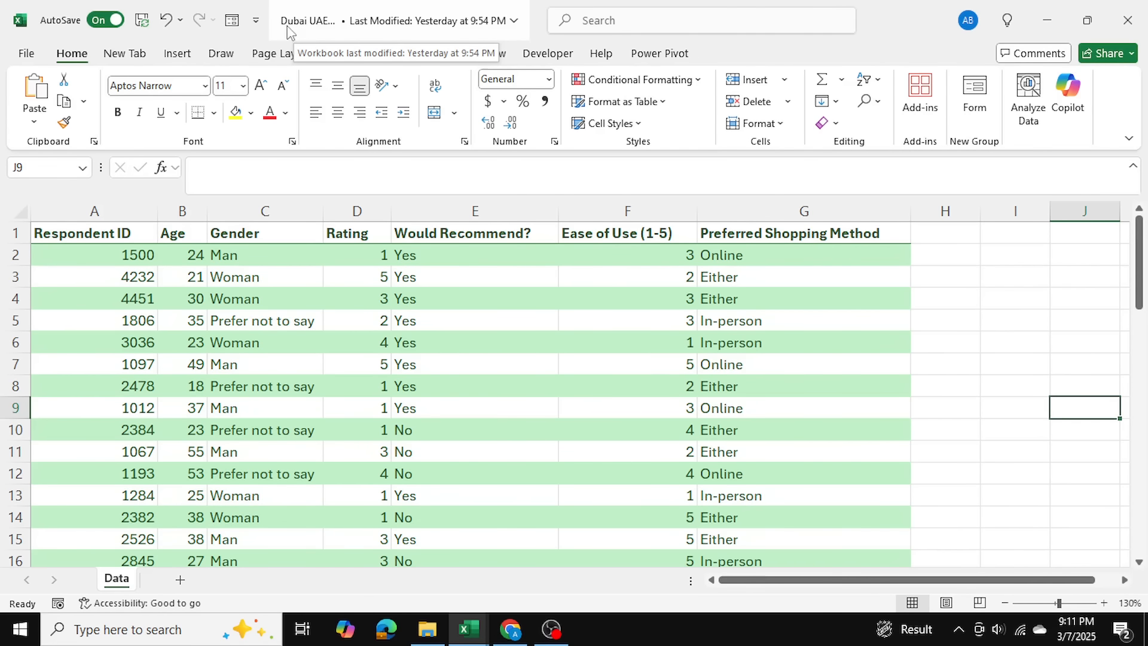
Step: Look over the Survey Results folder and the survey records in the Dubai UAE workbook
click(427, 629)
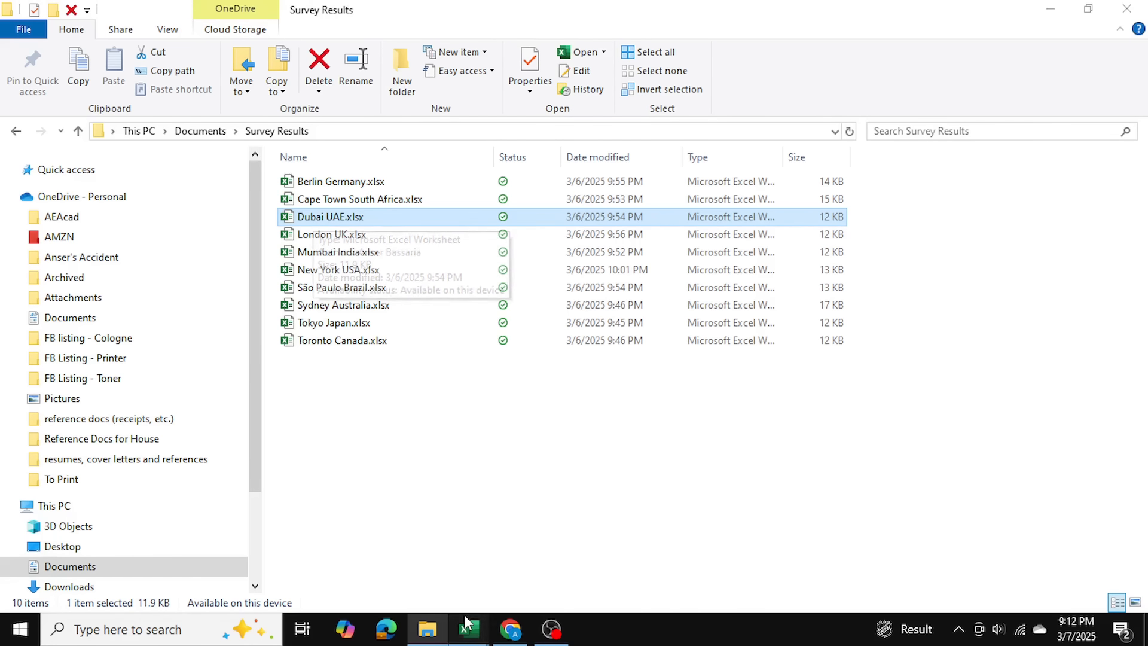
mouse_move(464, 615)
click(610, 553)
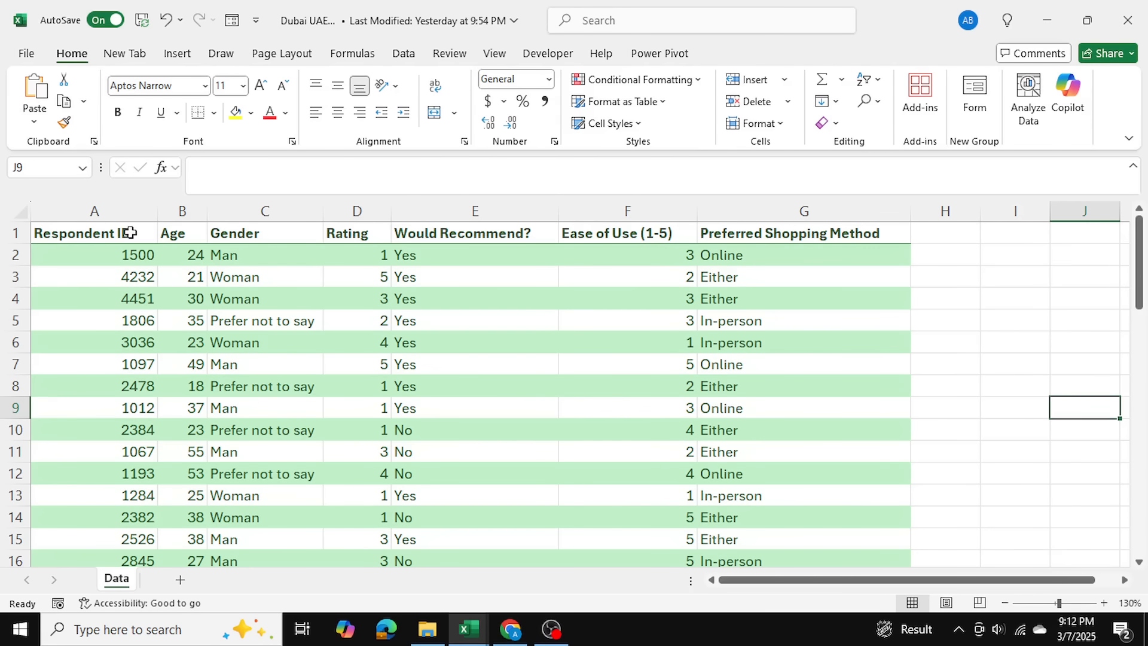
drag(129, 233, 745, 538)
click(1064, 411)
mouse_move(451, 638)
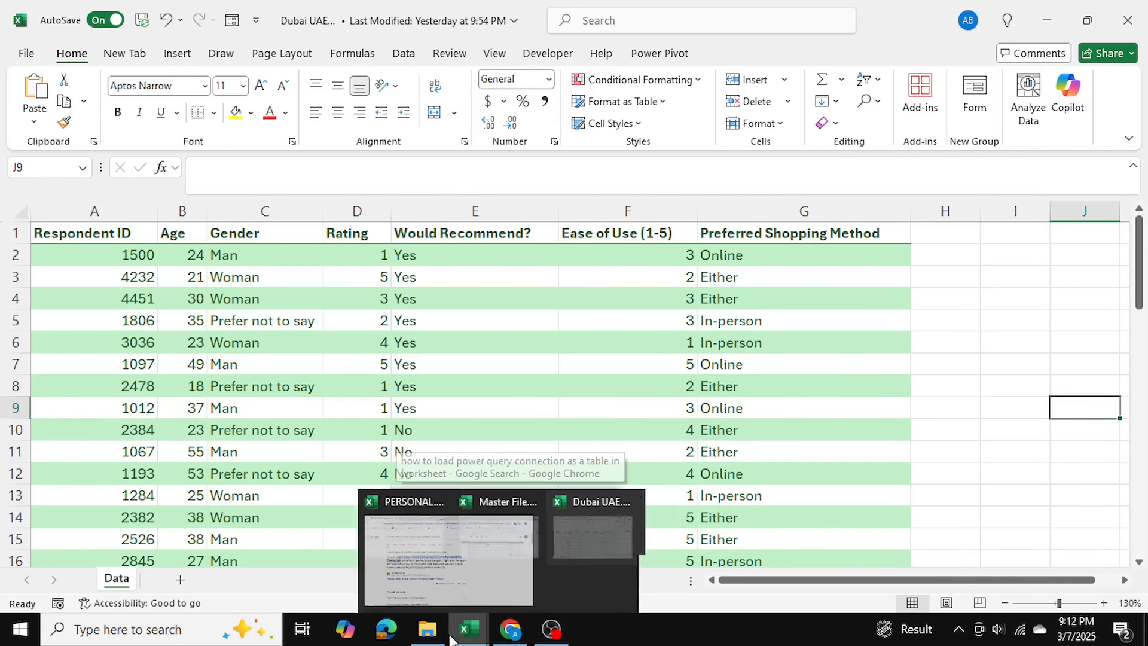
Step: Switch to the Master File workbook and examine its file name cell and the extracted data table below
click(456, 565)
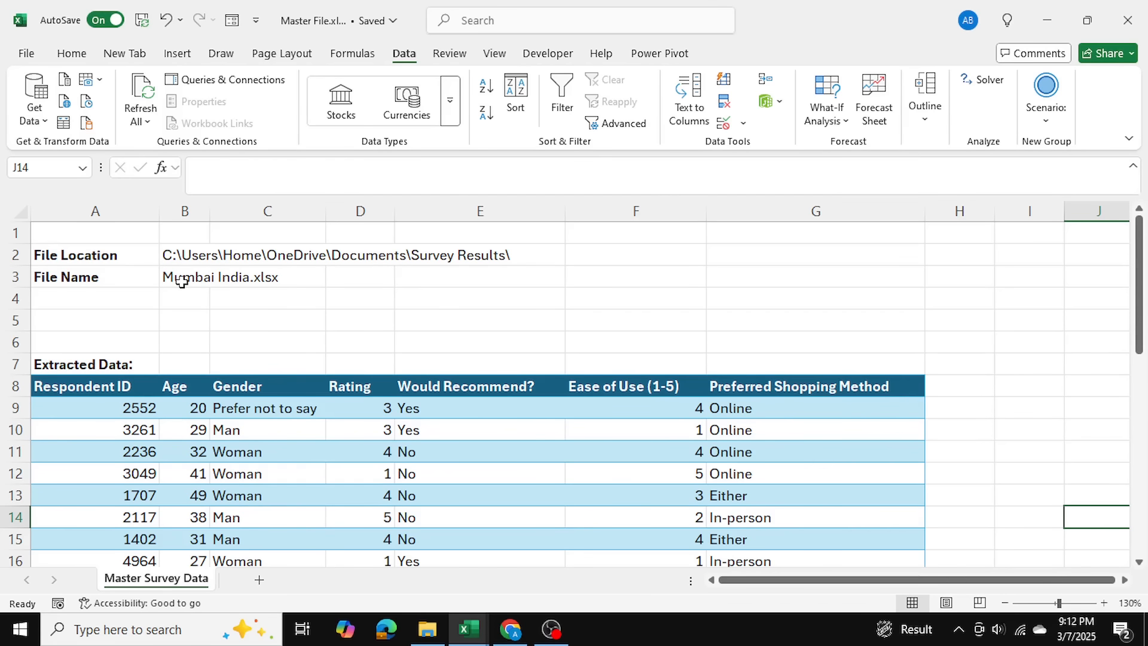
click(182, 281)
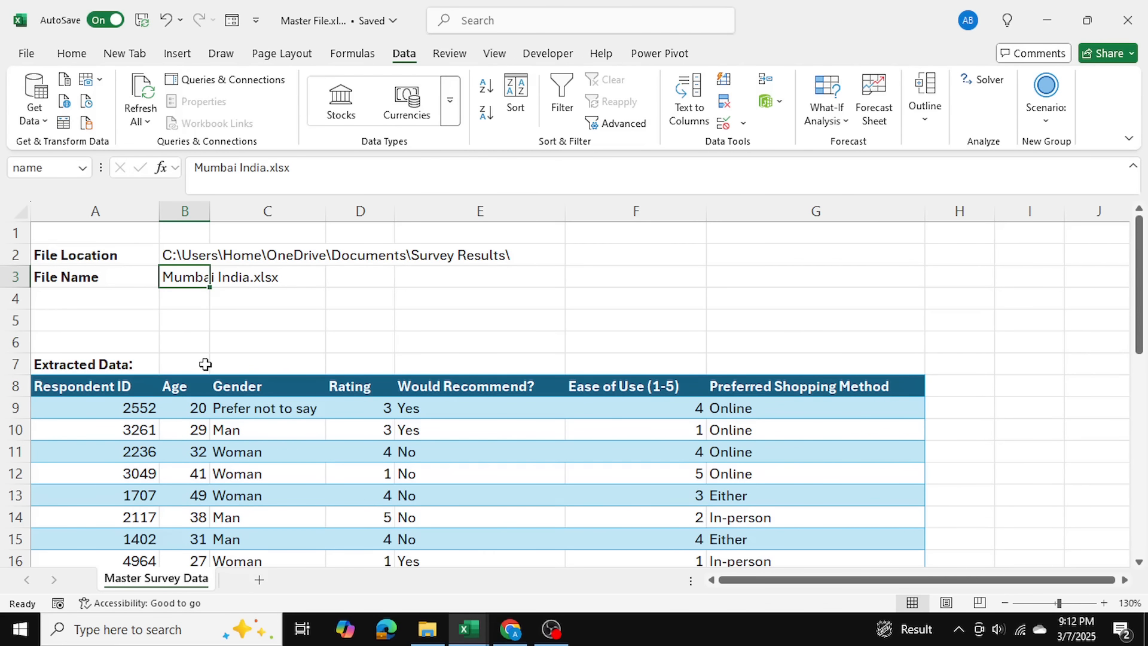
click(220, 344)
scroll(138, 376, down, 2)
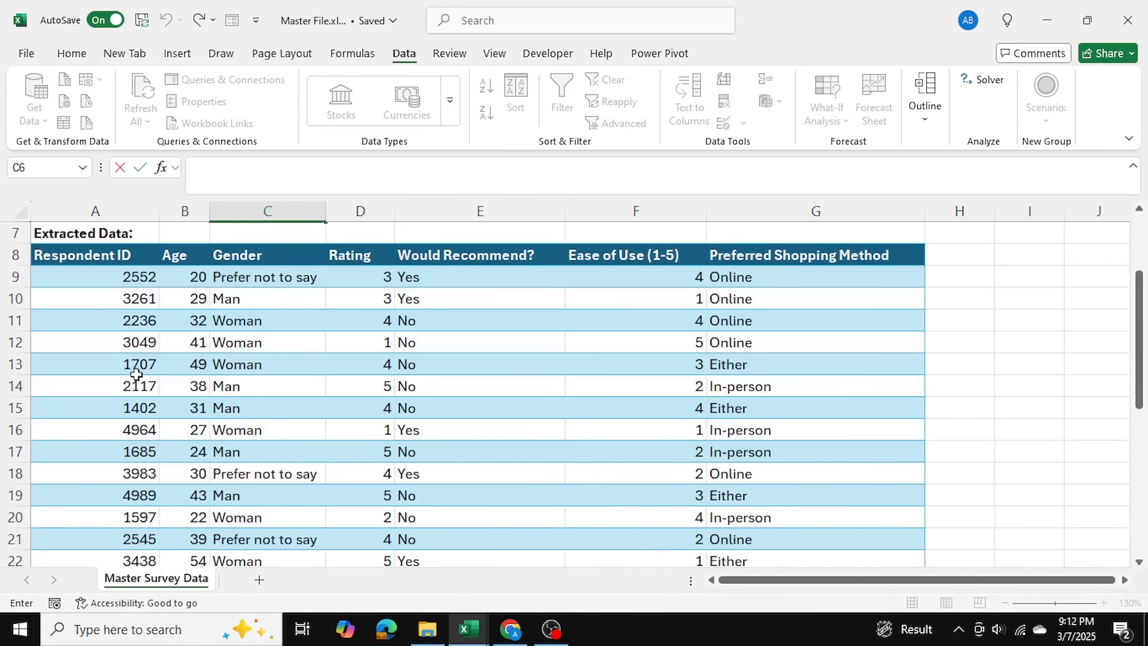
drag(90, 257, 269, 256)
drag(451, 280, 837, 517)
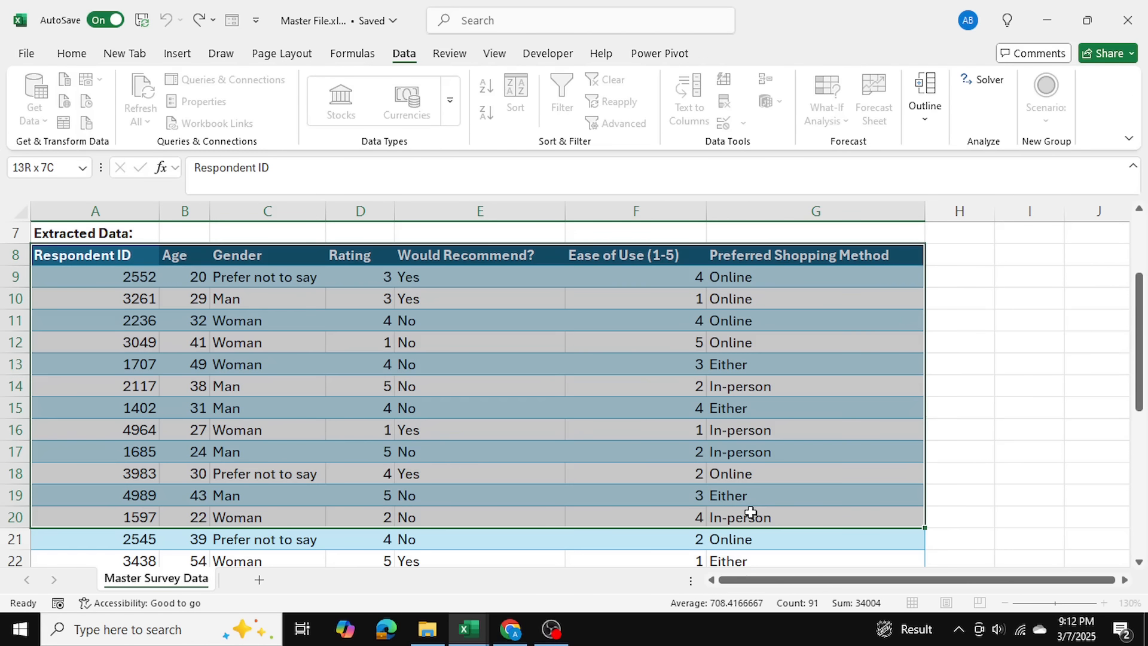
click(1025, 429)
scroll(766, 338, up, 2)
click(360, 321)
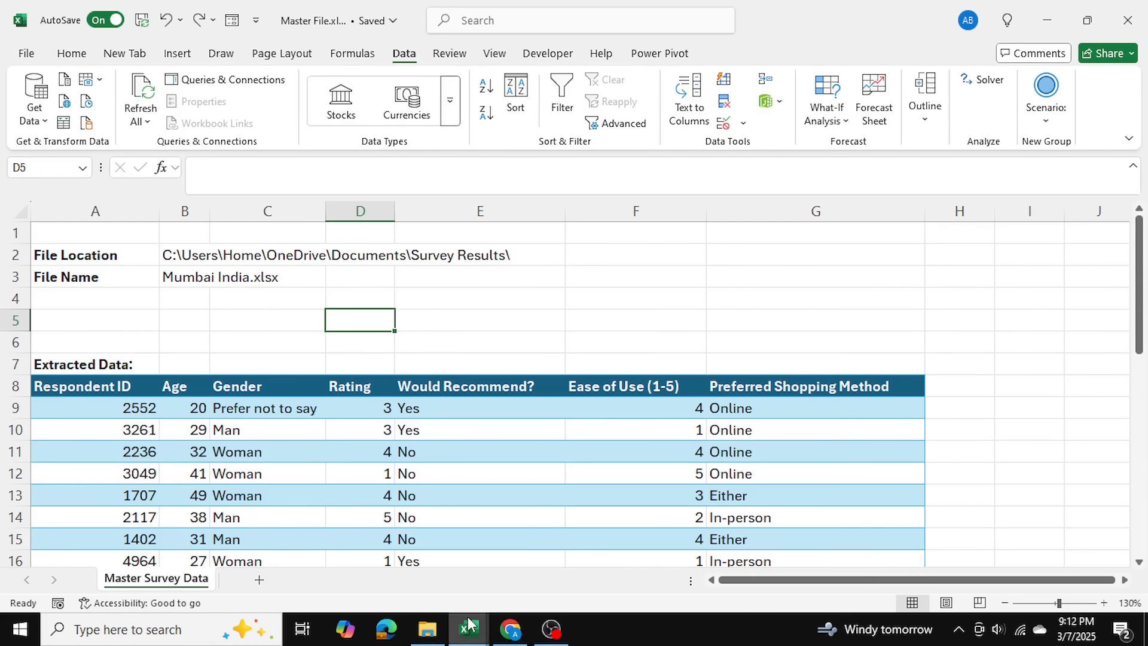
Step: Check the Survey Results folder, switch to the Dubai UAE workbook and close it
click(427, 629)
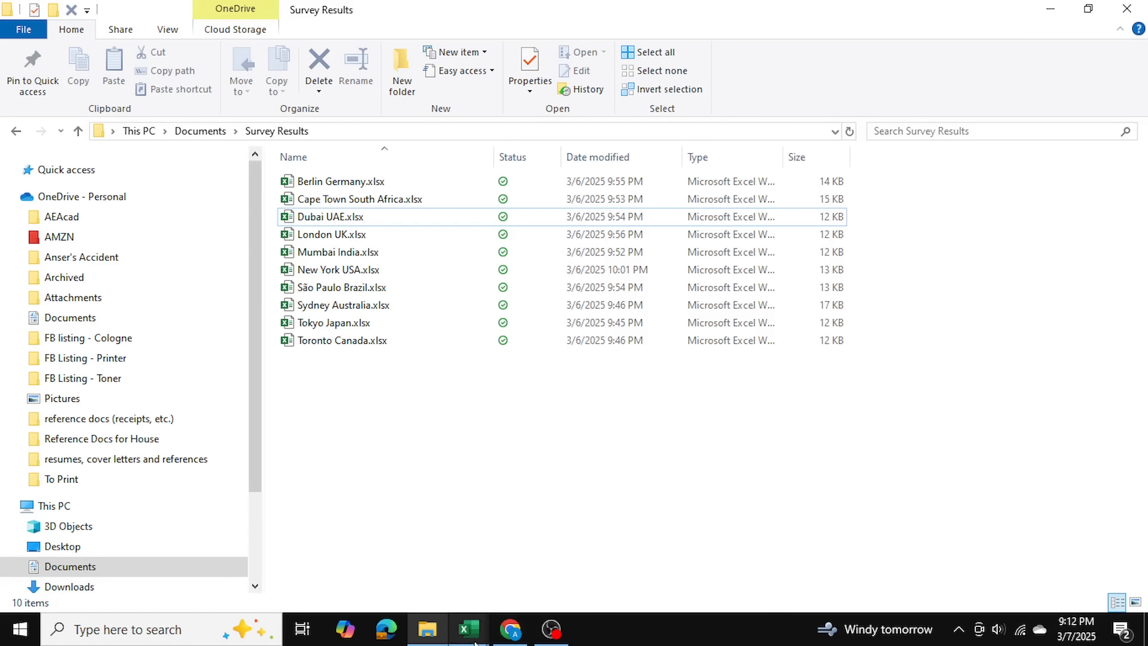
mouse_move(468, 628)
click(597, 538)
click(1129, 18)
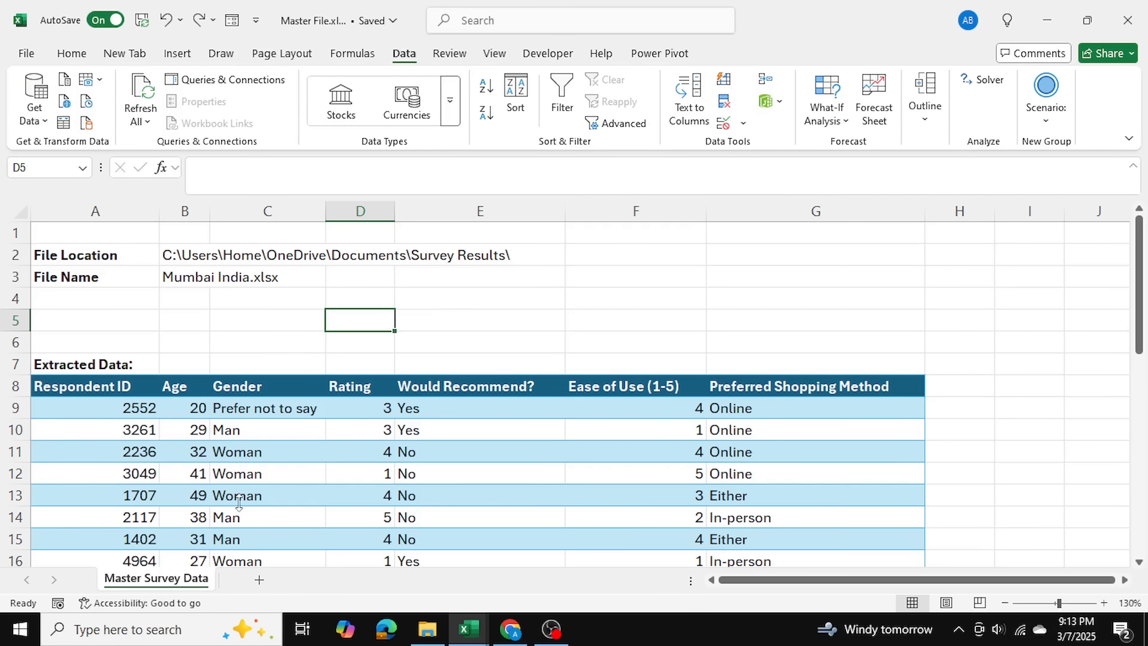
Step: Copy the file name Dubai UAE.xlsx from the Survey Results folder and return to the Master File workbook
click(427, 629)
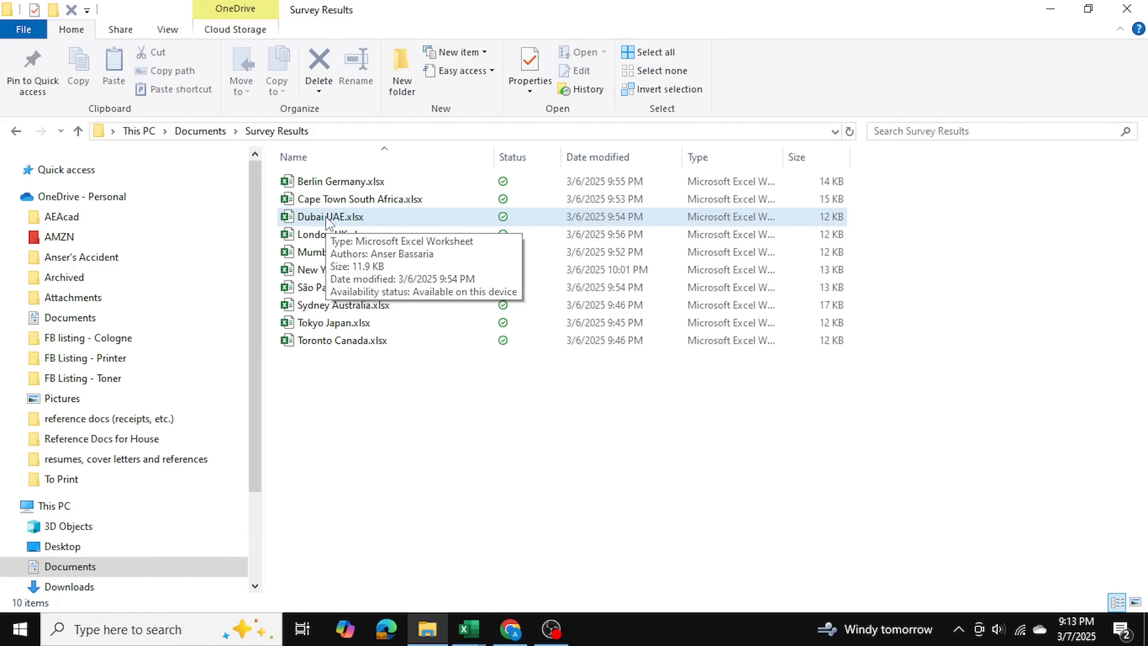
click(327, 217)
click(326, 216)
key(ctrl+c)
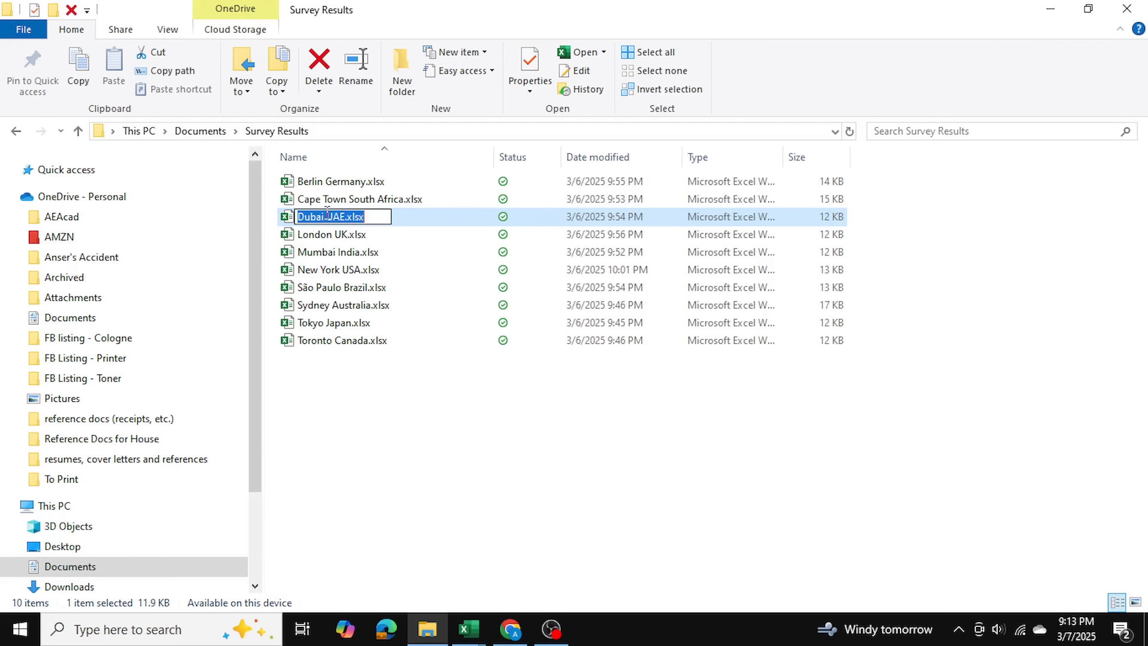
click(436, 432)
click(1050, 18)
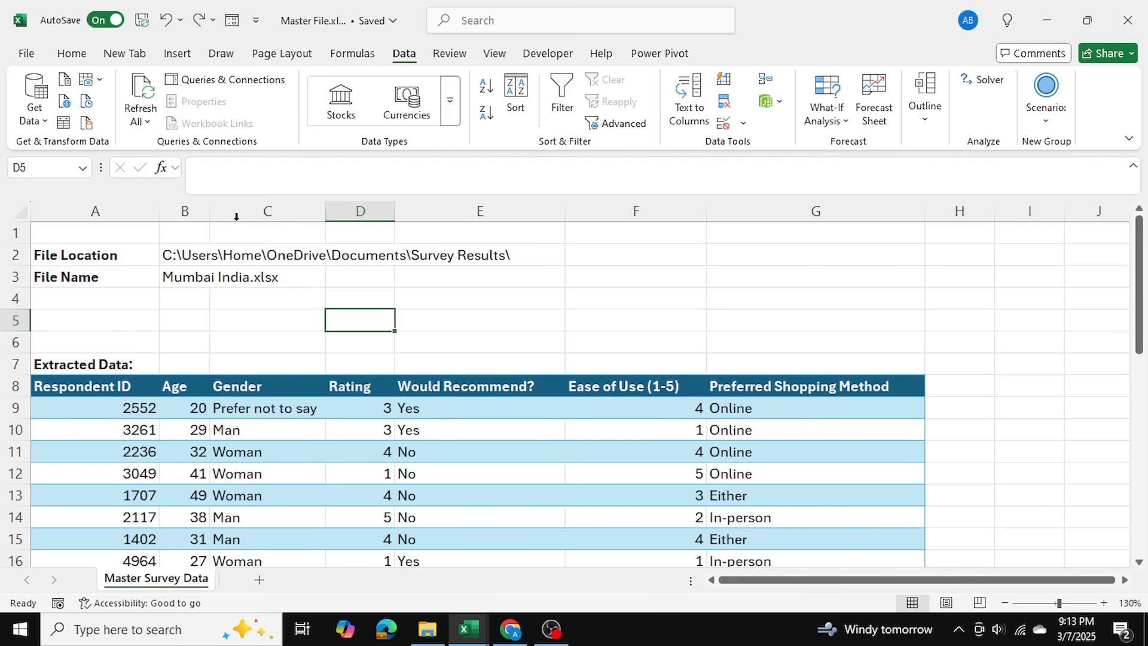
Step: Replace the File Name in cell B3 with Dubai UAE.xlsx and refresh the extracted data table
click(182, 278)
drag(290, 167, 199, 156)
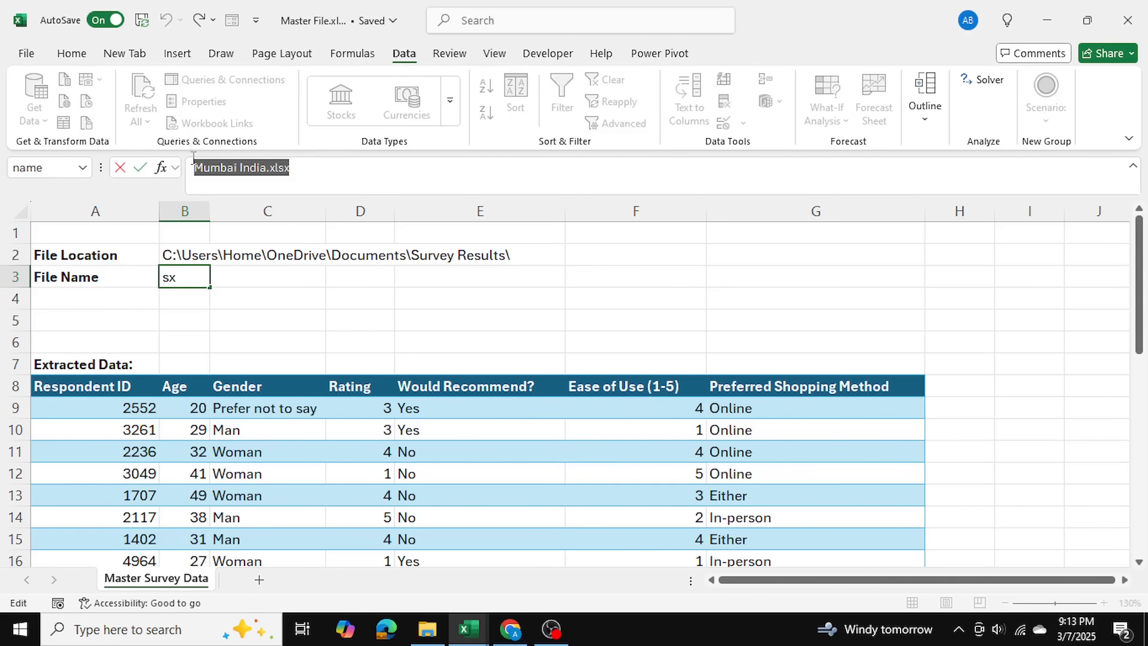
key(ctrl+v)
key(Return)
right_click(292, 428)
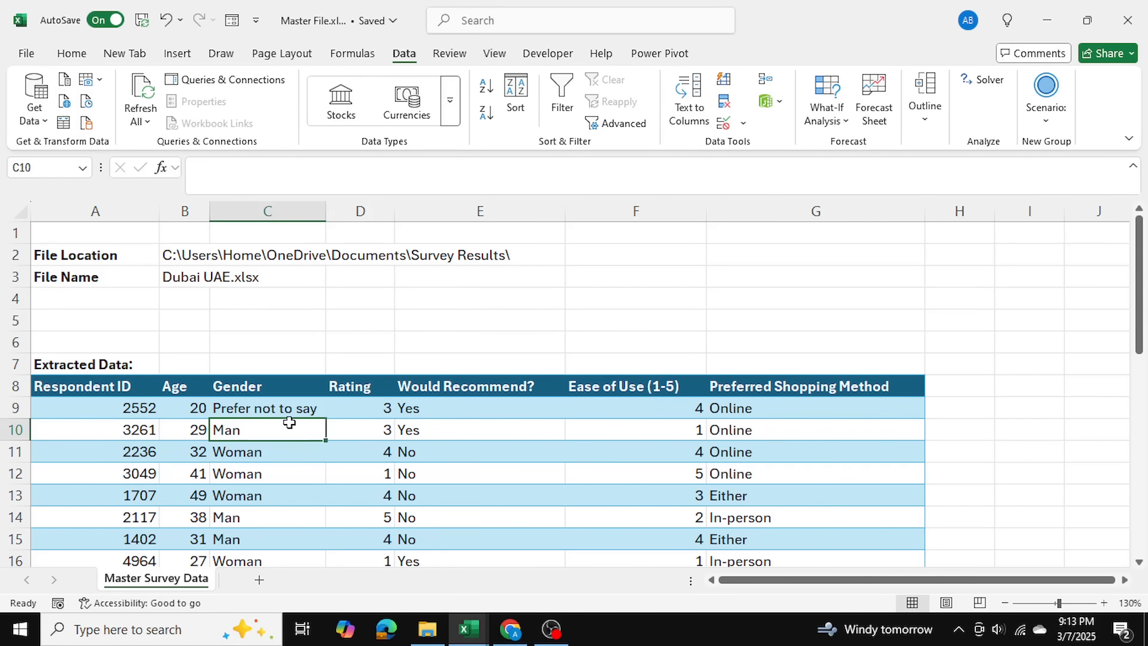
click(339, 166)
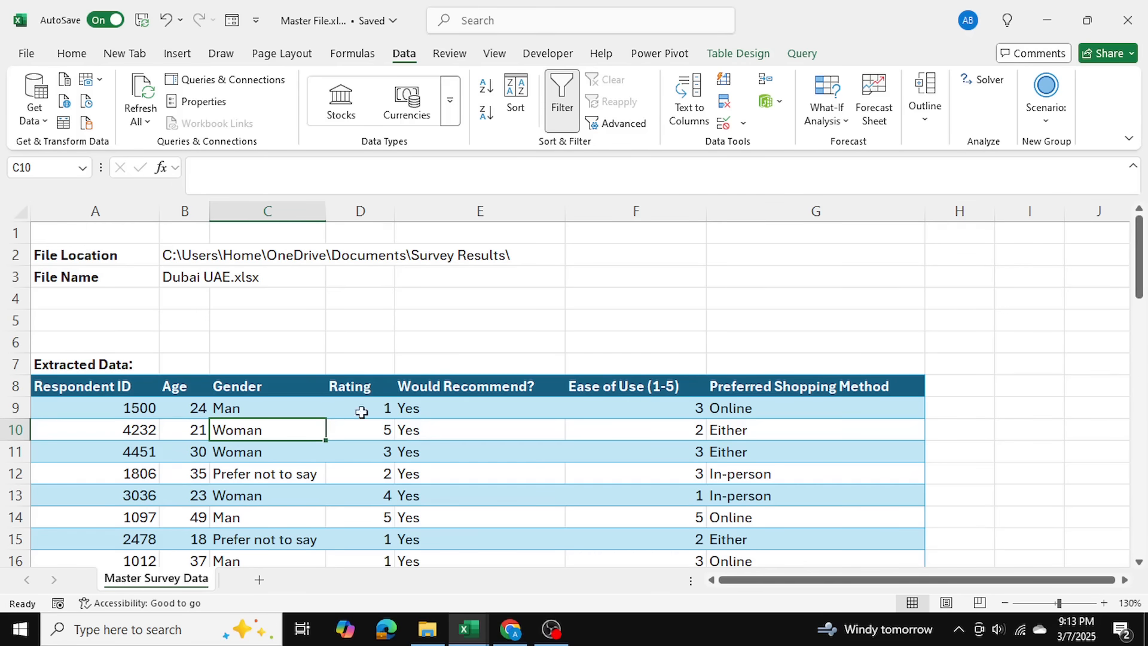
Step: Review the refreshed records in the extracted data table, starting from the header row
drag(91, 395, 779, 585)
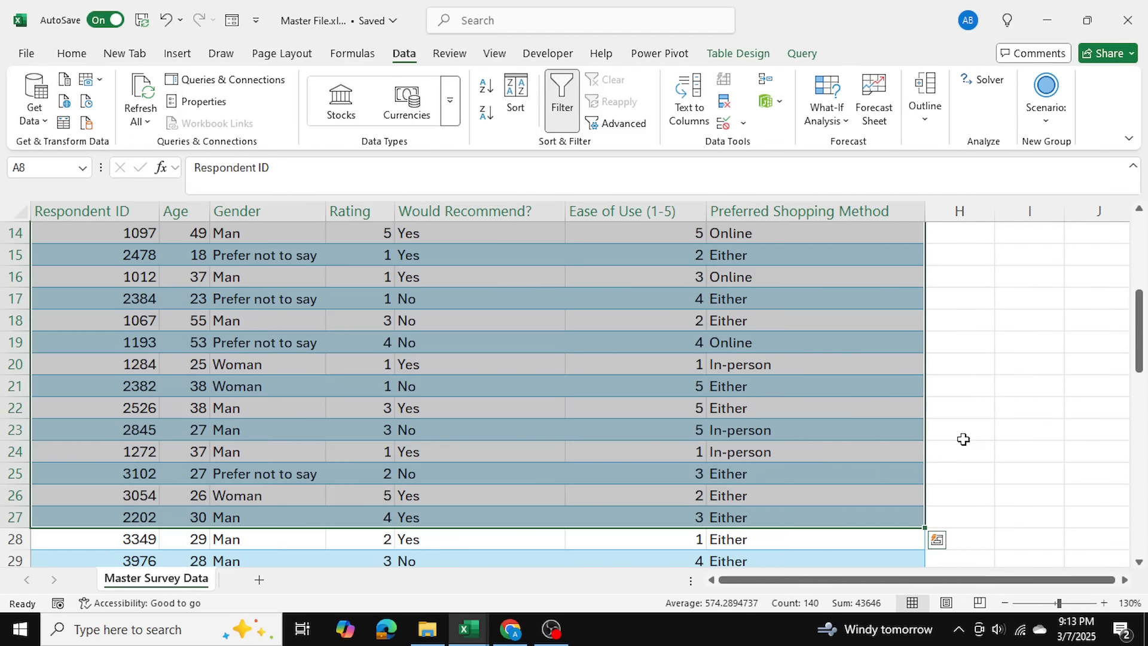
scroll(897, 430, up, 5)
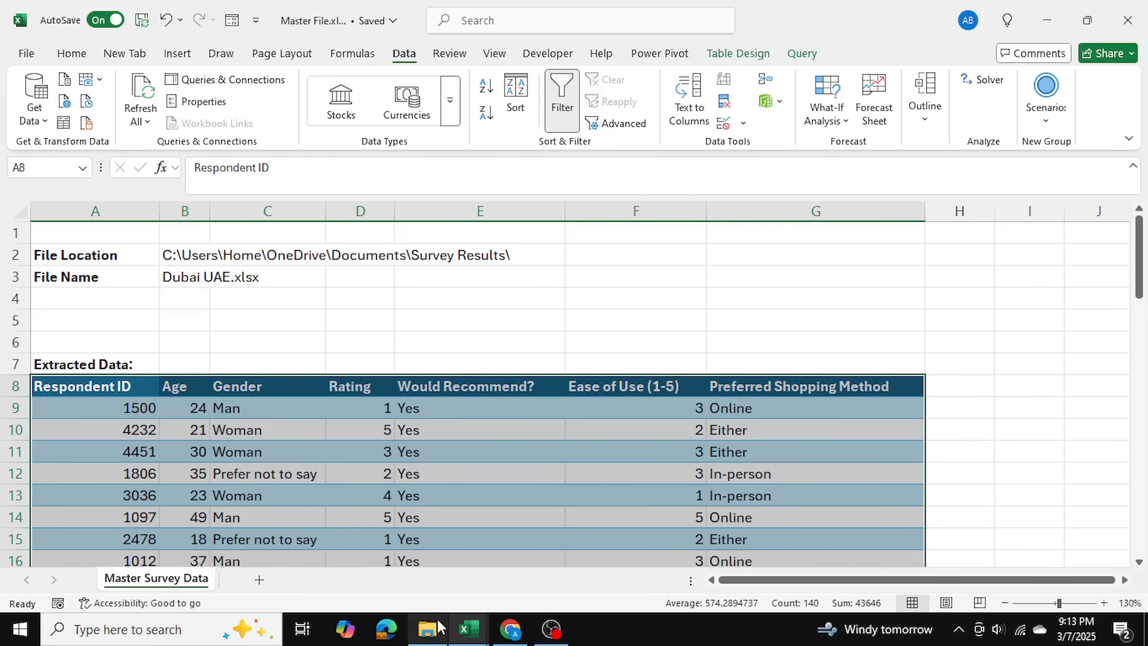
click(100, 389)
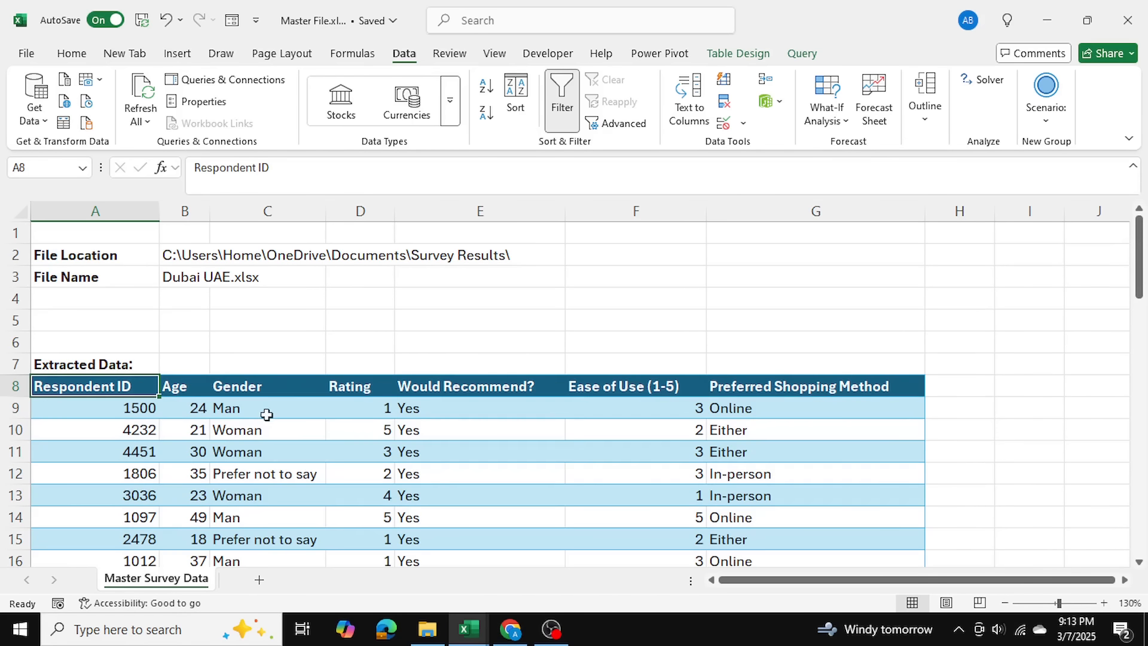
Step: Look at the Survey Results folder again and inspect the File Location and File Name cells in the master workbook
click(440, 626)
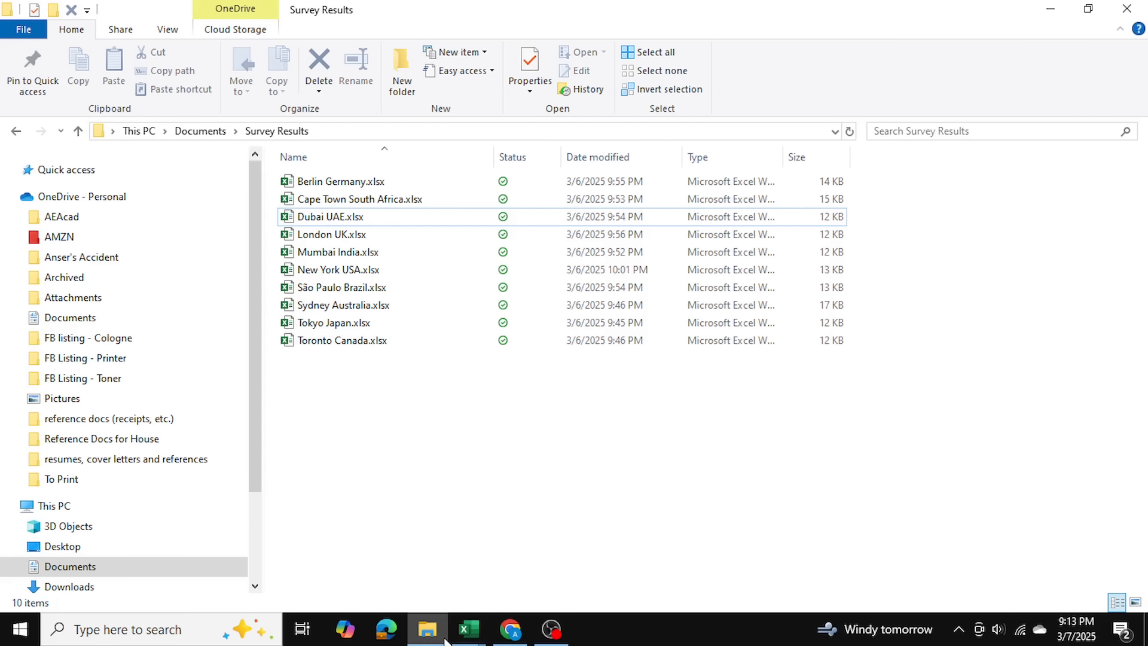
mouse_move(445, 641)
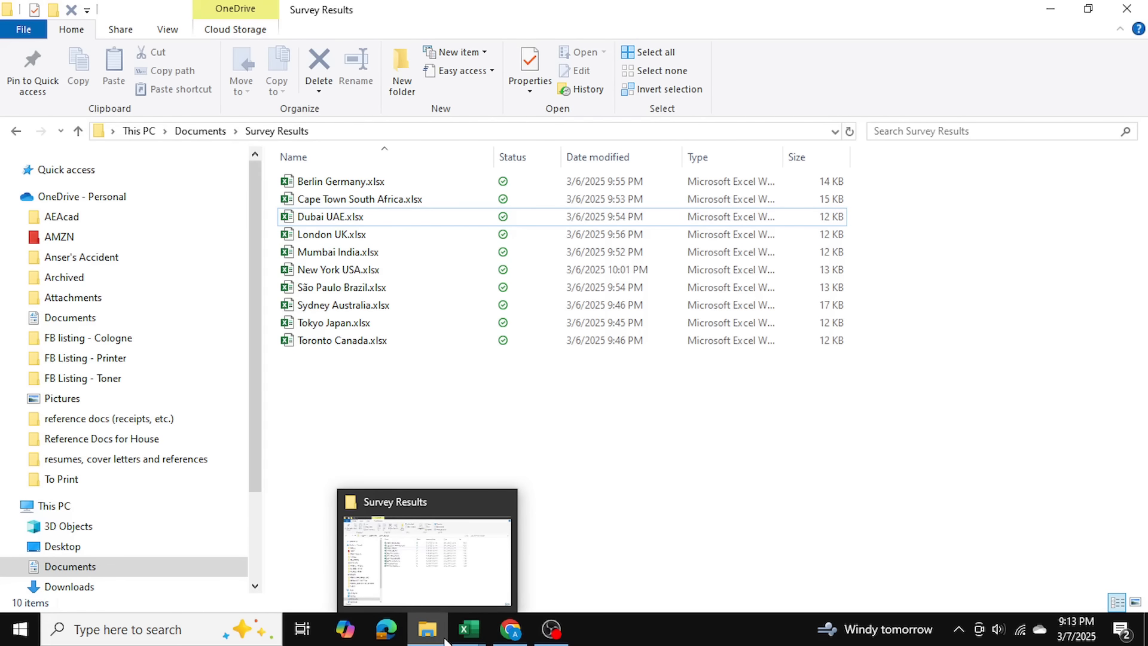
click(445, 640)
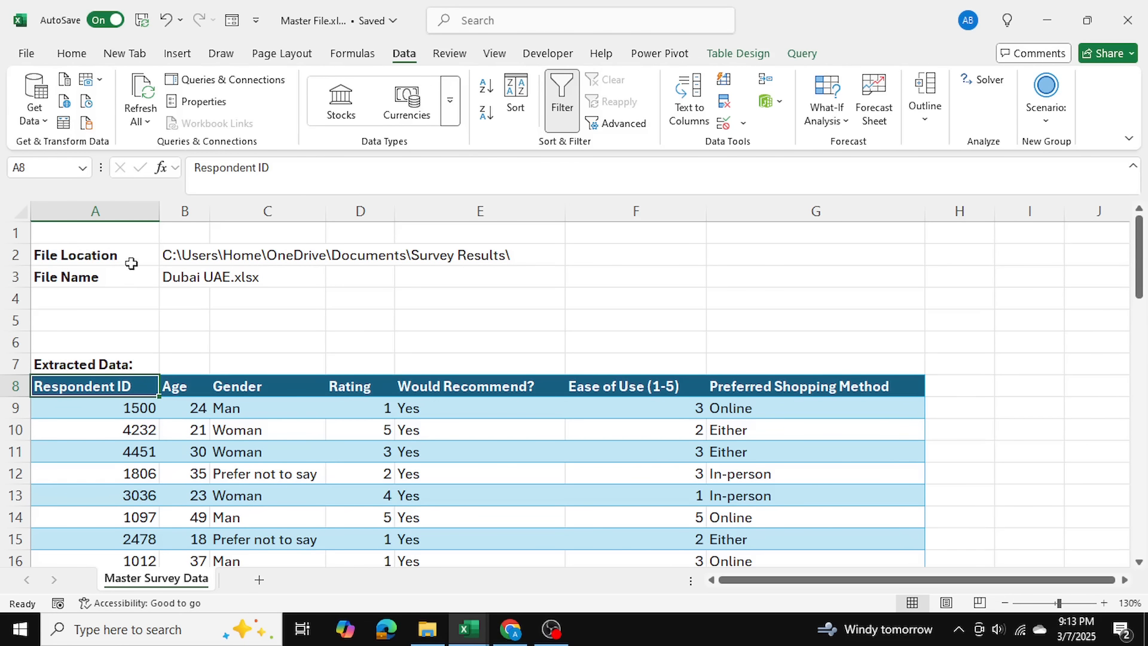
click(187, 255)
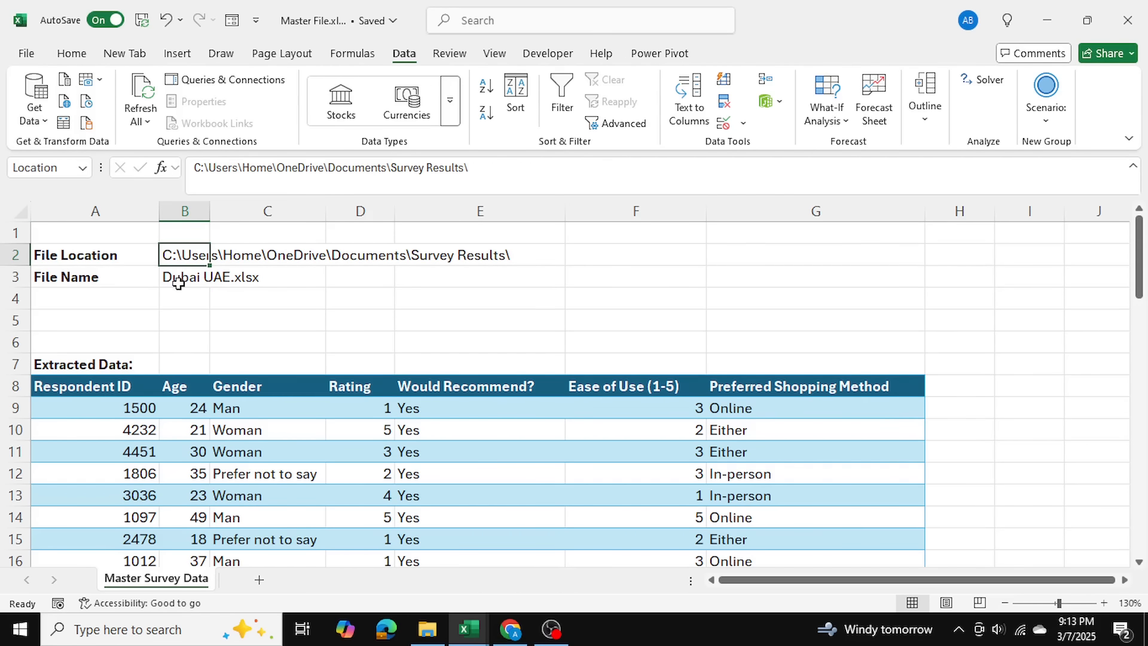
click(178, 283)
click(177, 254)
Step: Copy the address of the Survey Results folder and return to the Master File workbook
click(428, 632)
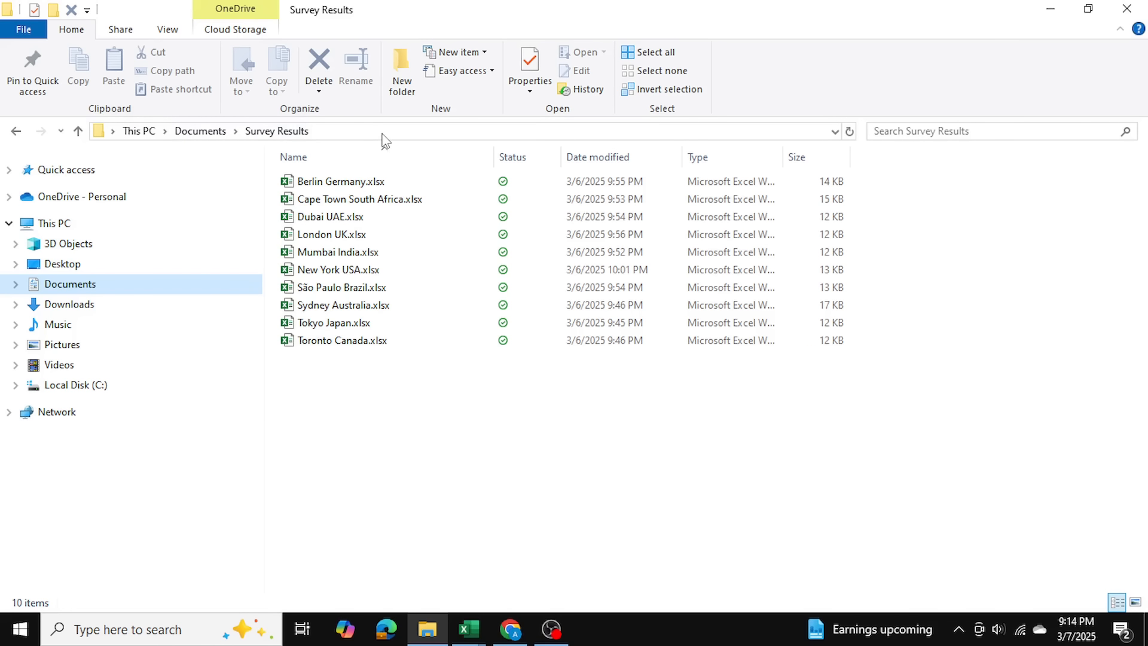
right_click(385, 139)
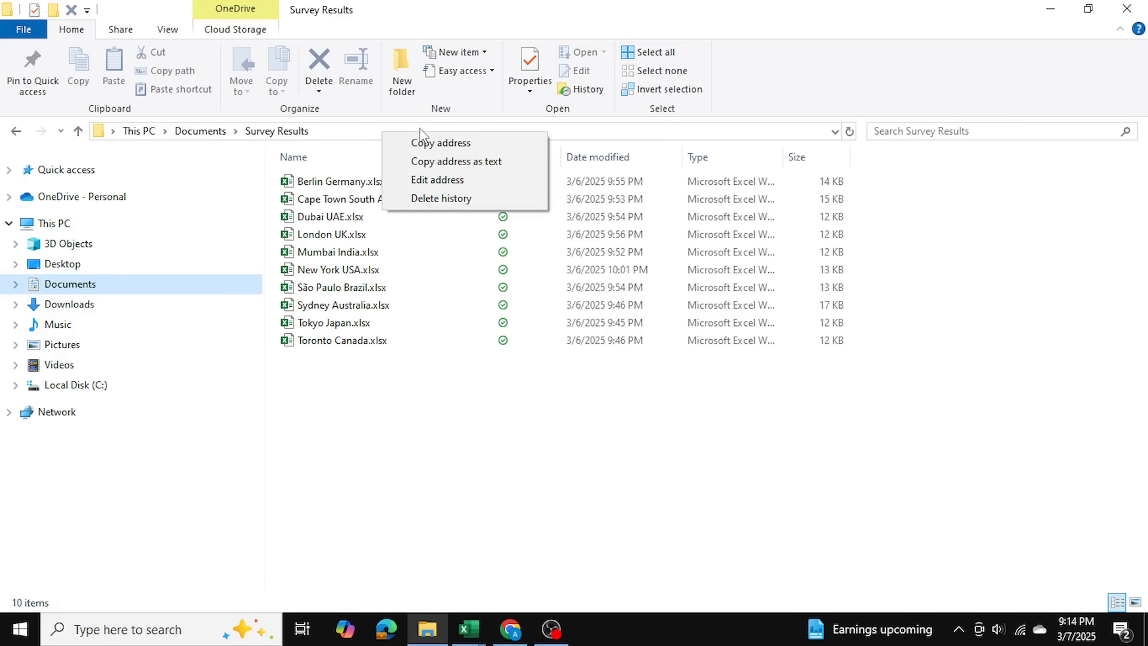
click(426, 142)
click(1050, 9)
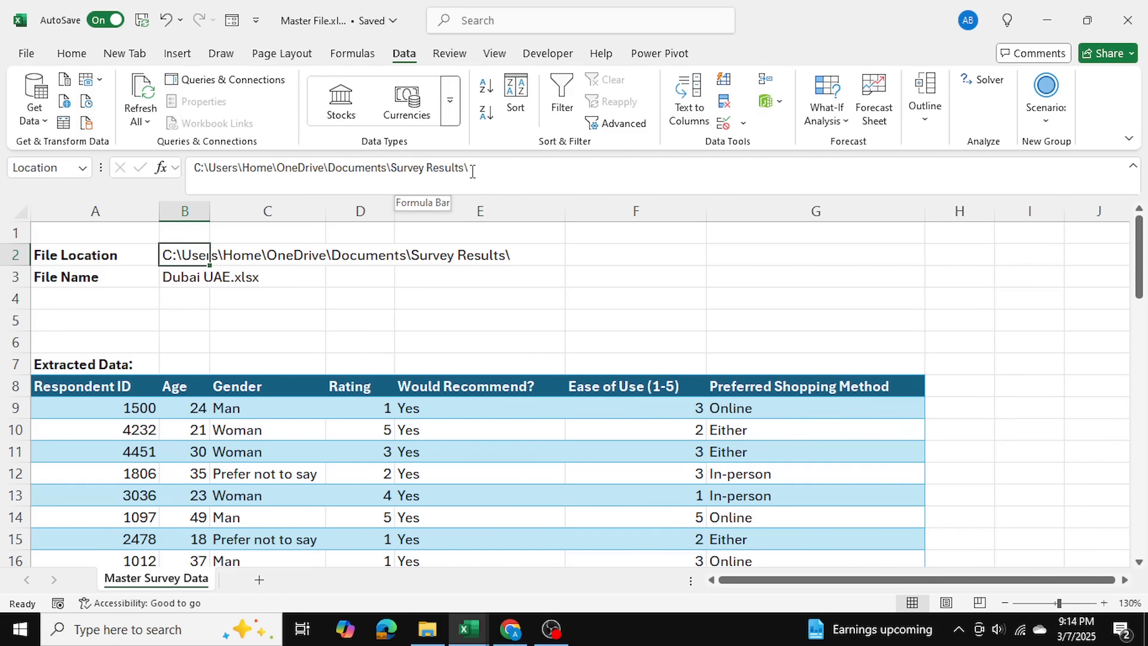
Step: Examine the extracted data area from row 8 across columns A to G
click(458, 299)
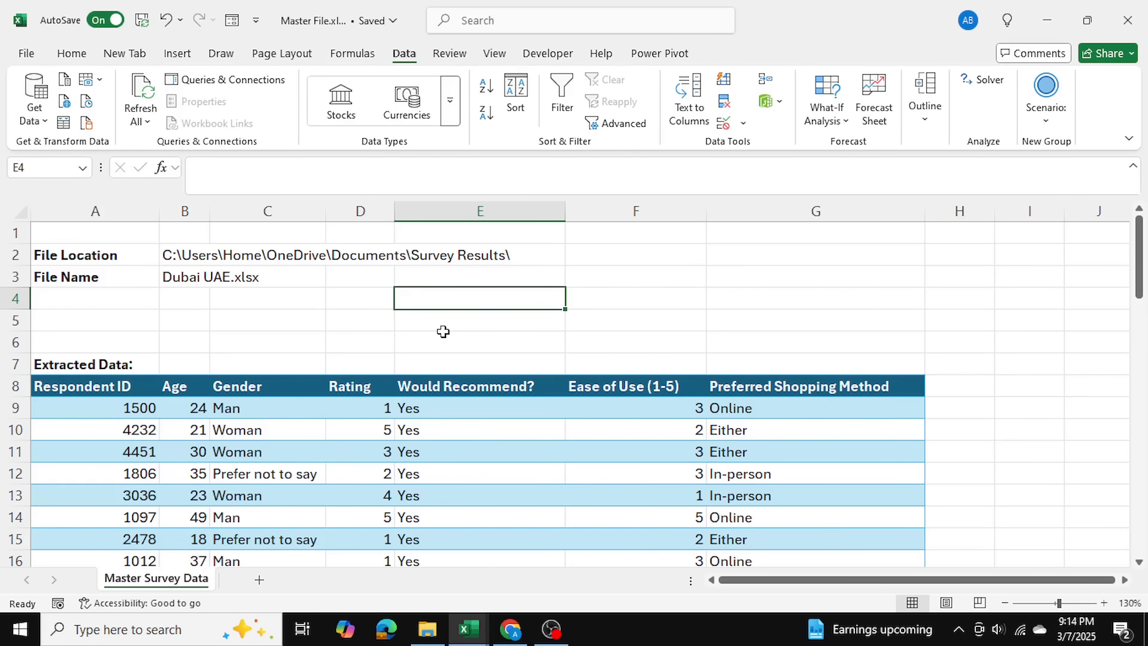
drag(102, 387, 838, 571)
click(1005, 422)
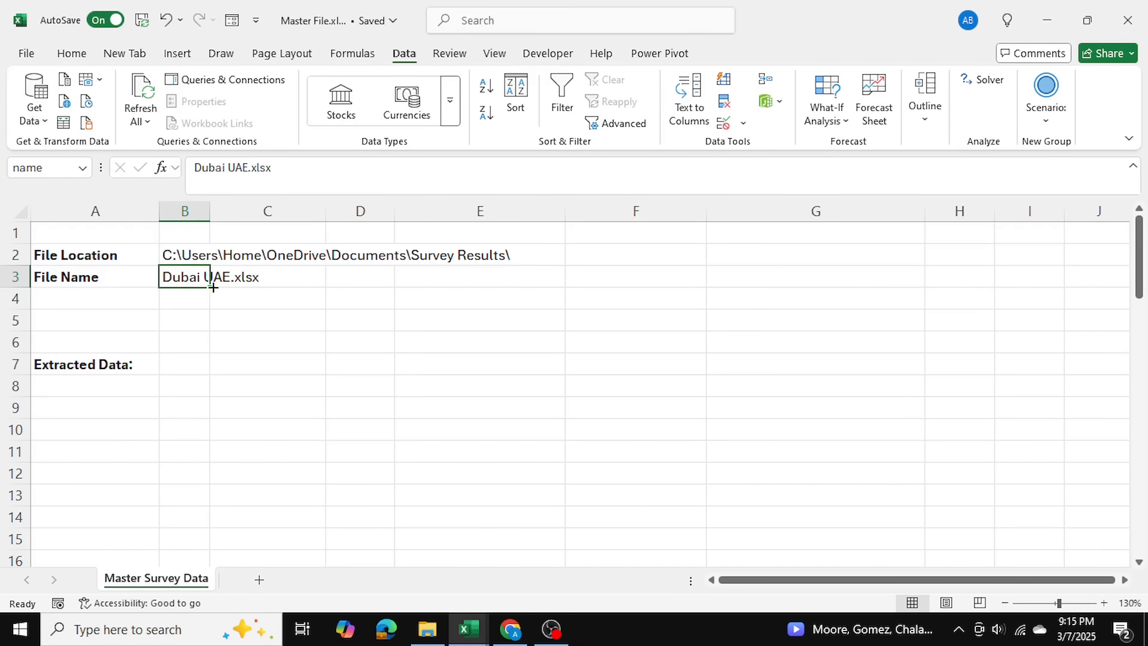
Step: Open the São Paulo Brazil.xlsx workbook from the Survey Results folder
click(227, 330)
click(427, 629)
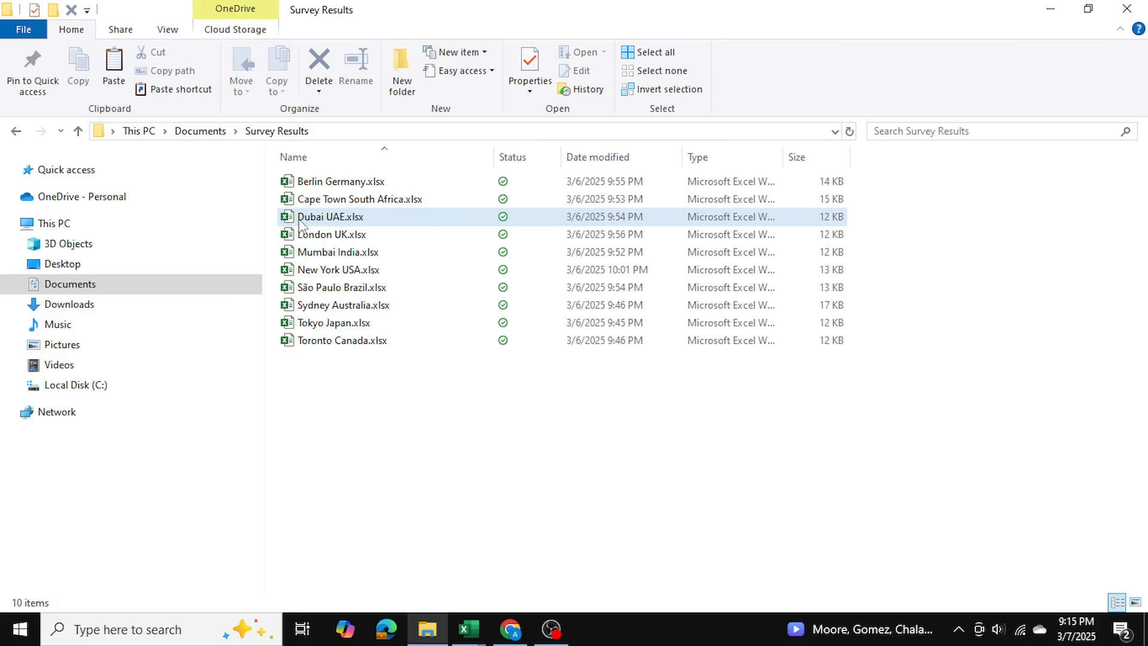
click(339, 288)
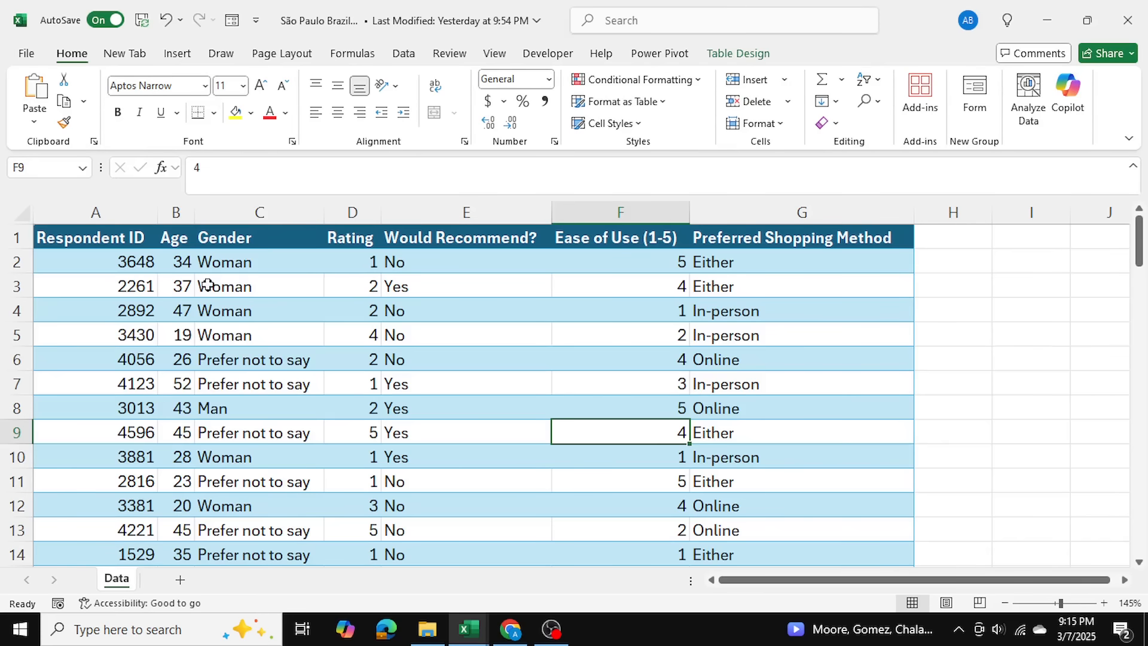
Step: Examine the column structure and records of the São Paulo Brazil survey data, closing the workbook when done
click(399, 338)
click(198, 317)
click(669, 377)
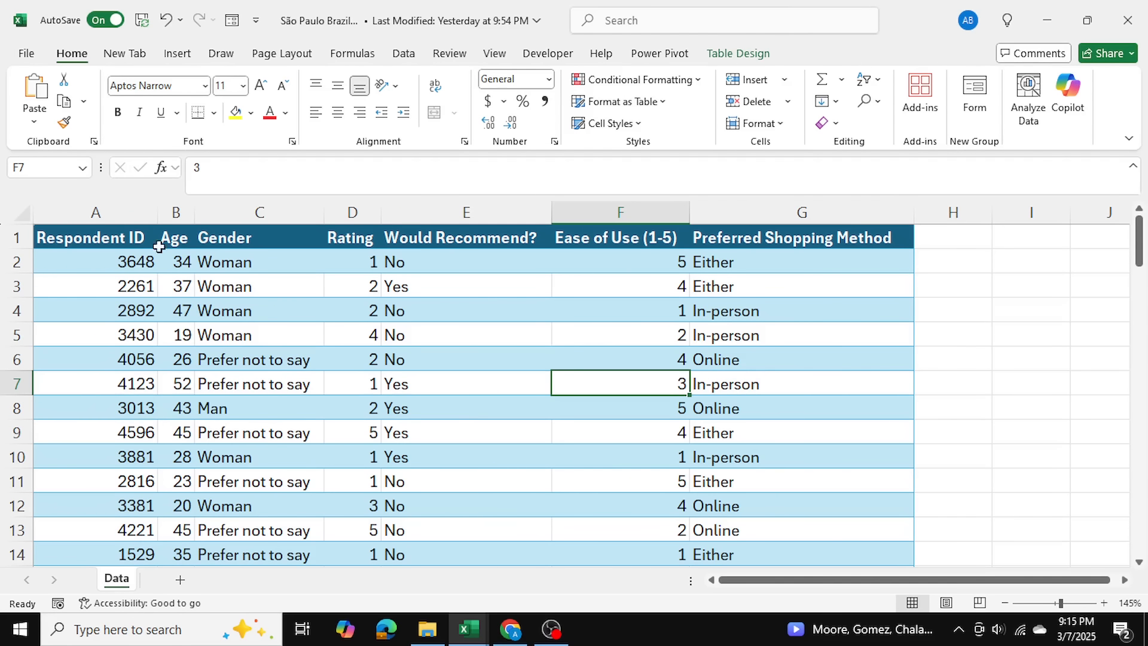
click(101, 212)
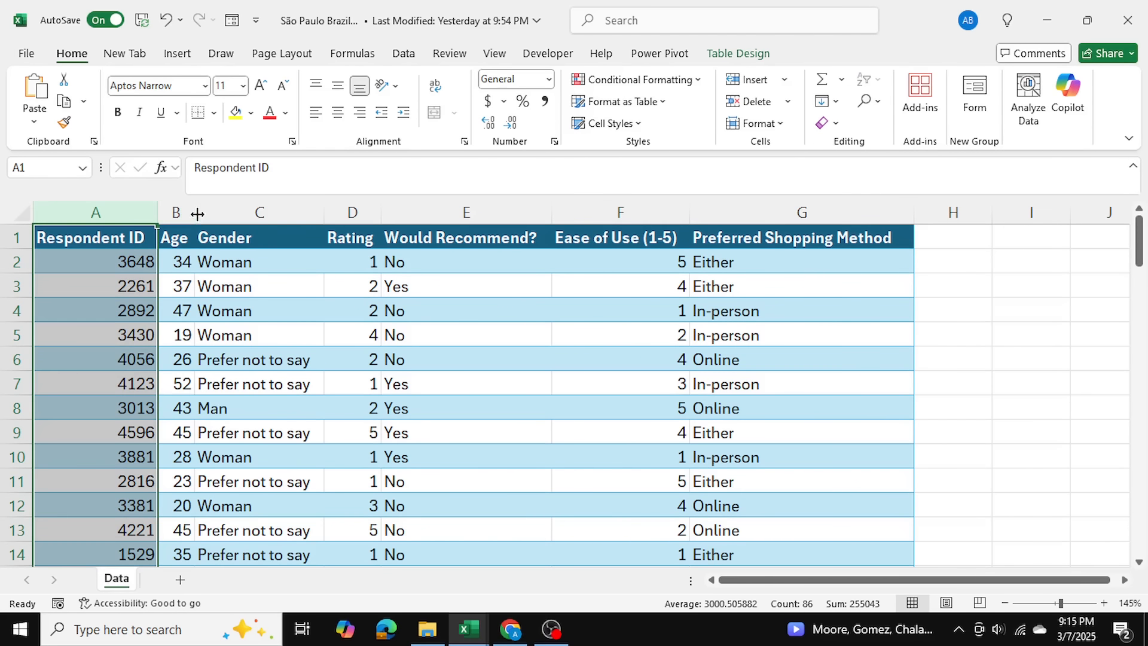
click(260, 212)
click(615, 364)
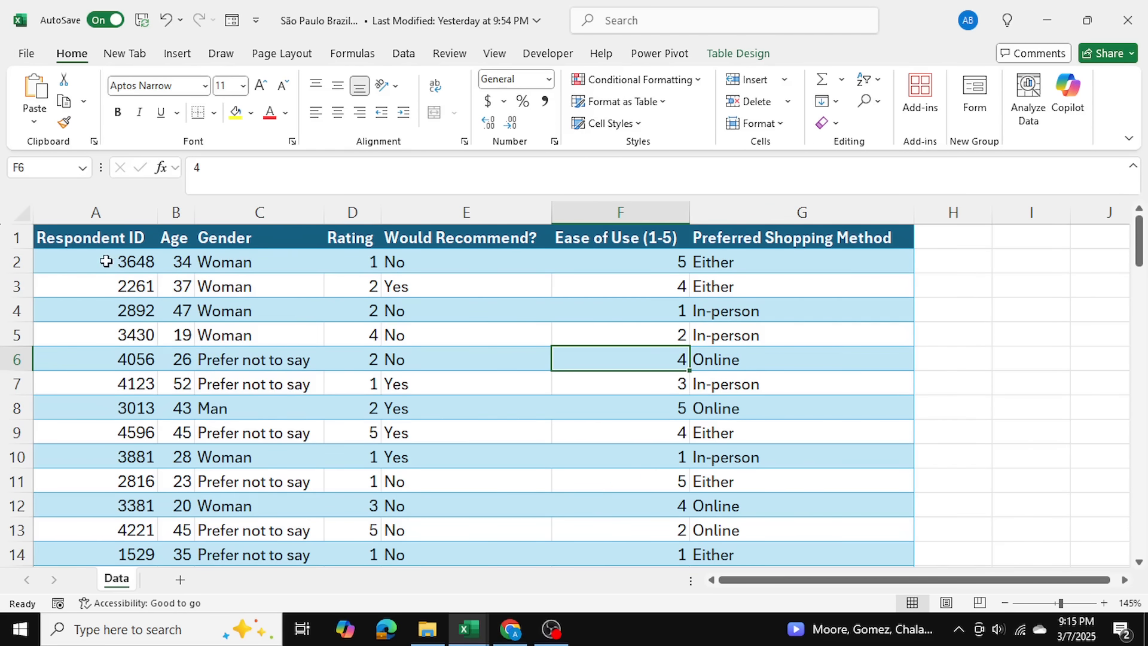
drag(106, 261, 824, 518)
click(953, 457)
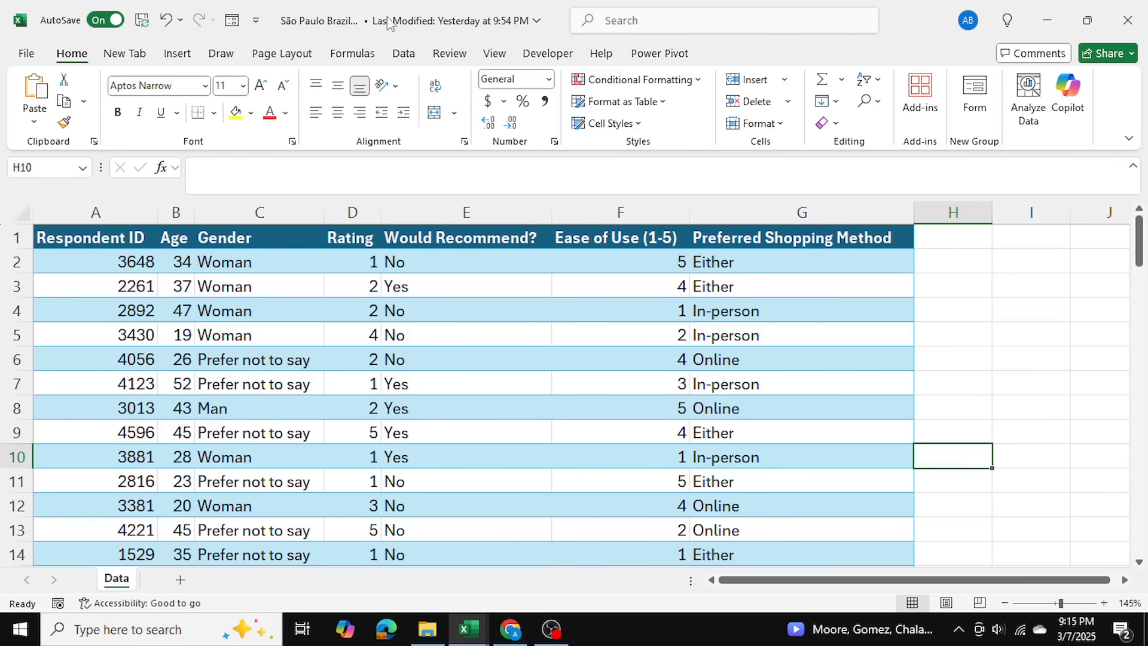
click(1138, 8)
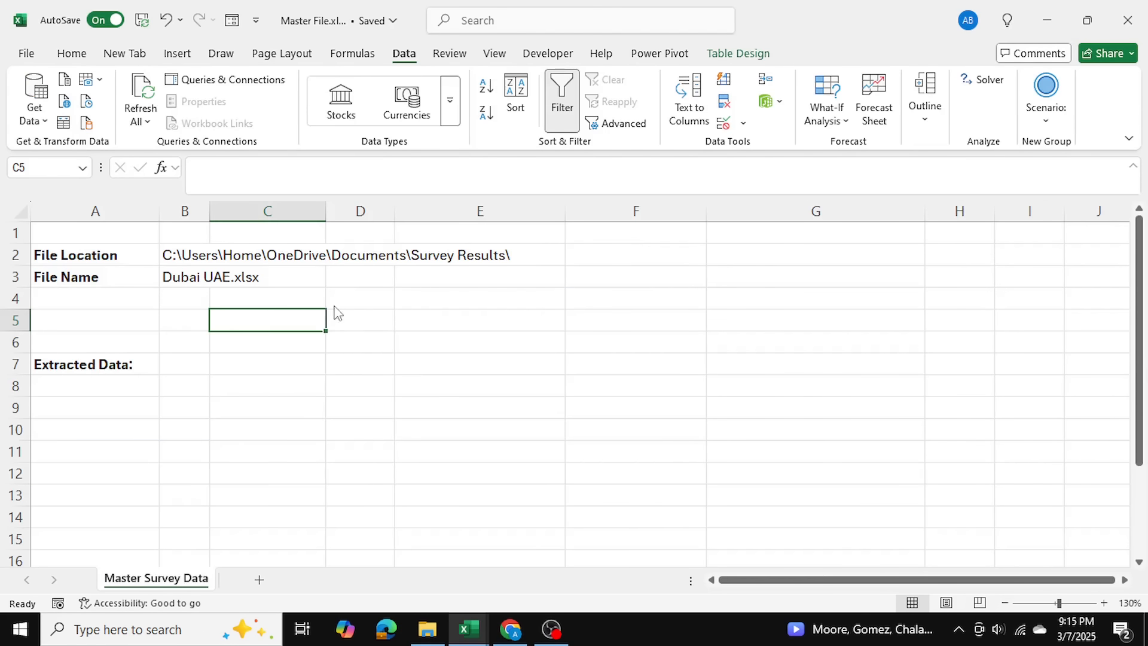
Step: Copy the full file name São Paulo Brazil.xlsx from the Survey Results folder and paste it into the File Name cell B3
click(427, 628)
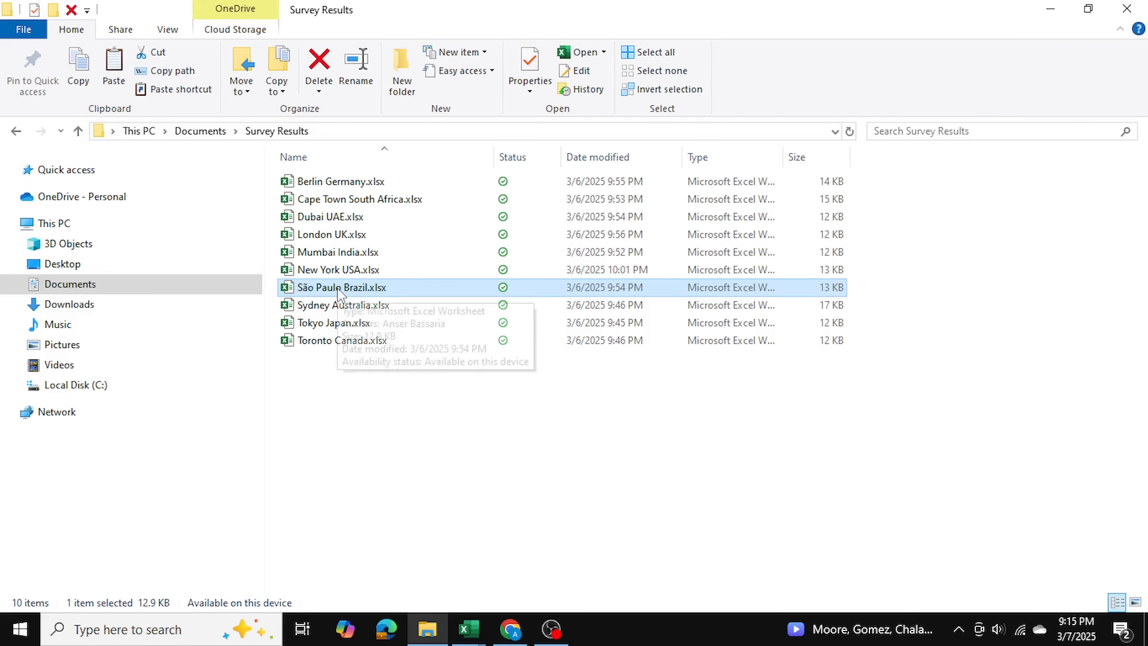
key(F2)
key(ctrl+a)
key(ctrl+c)
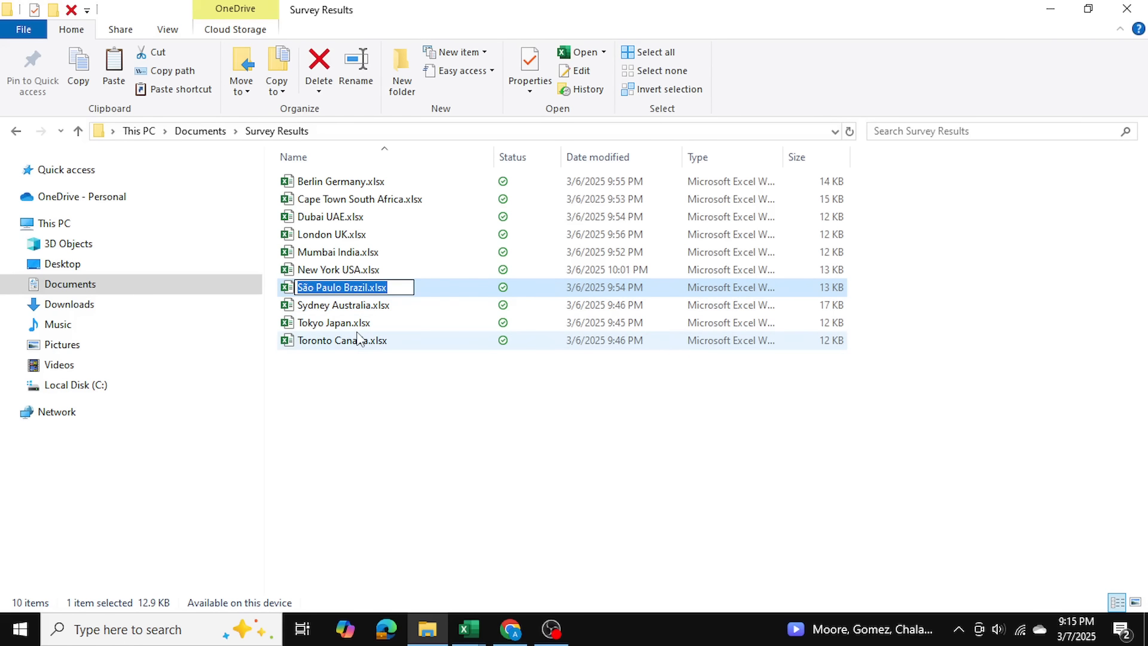
click(526, 482)
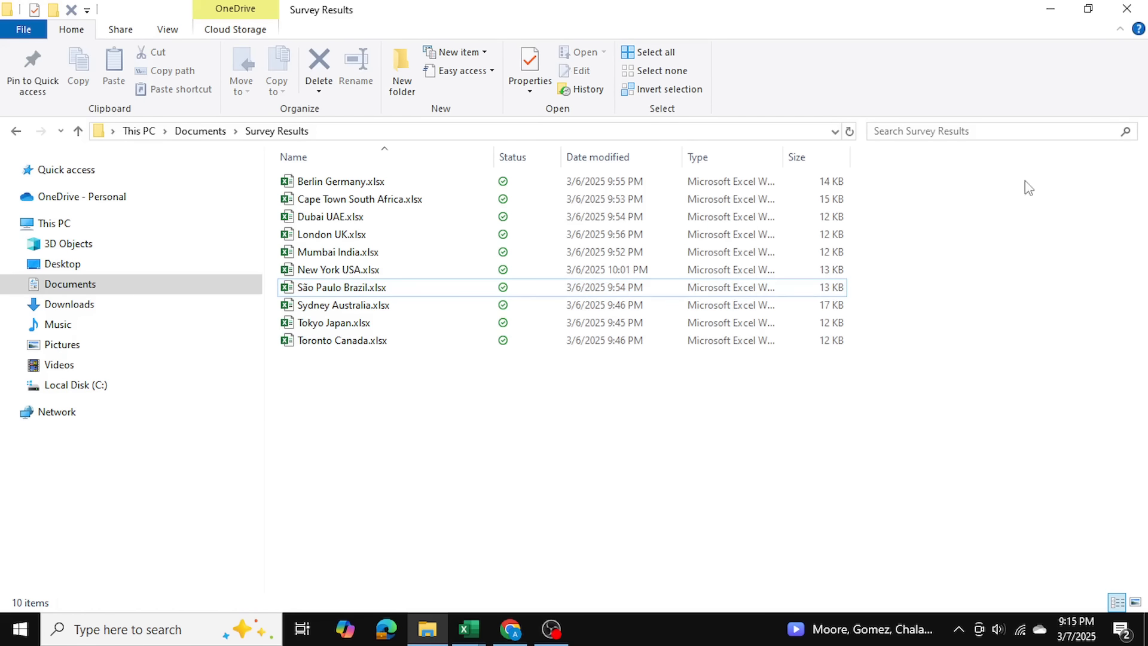
click(1050, 9)
click(190, 277)
key(ctrl+v)
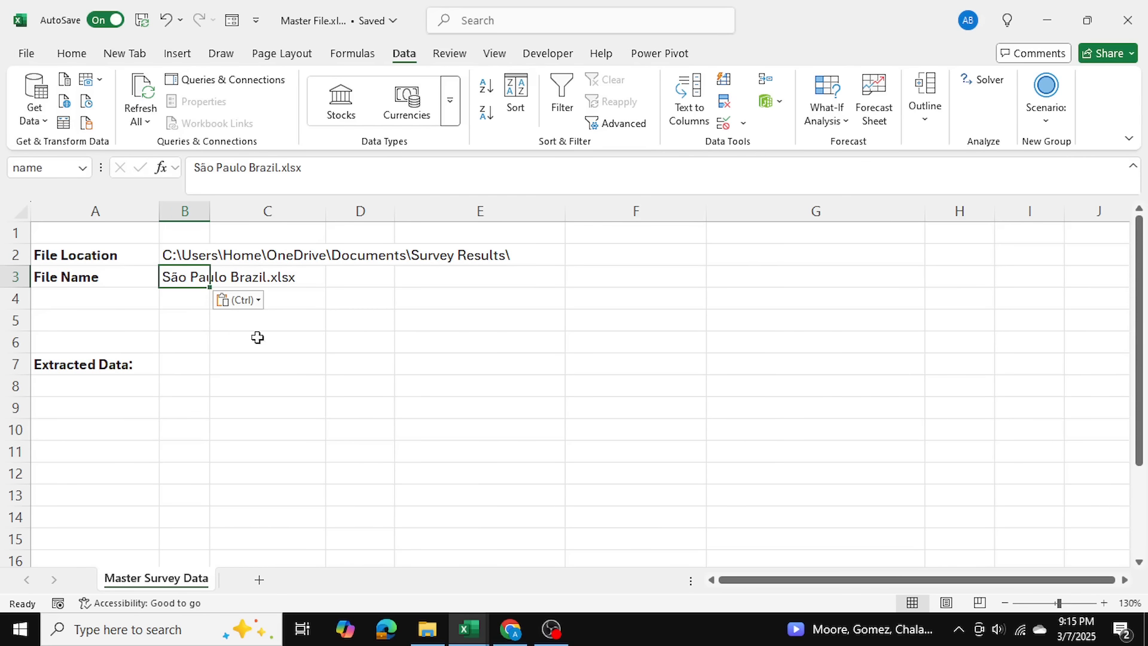
click(328, 357)
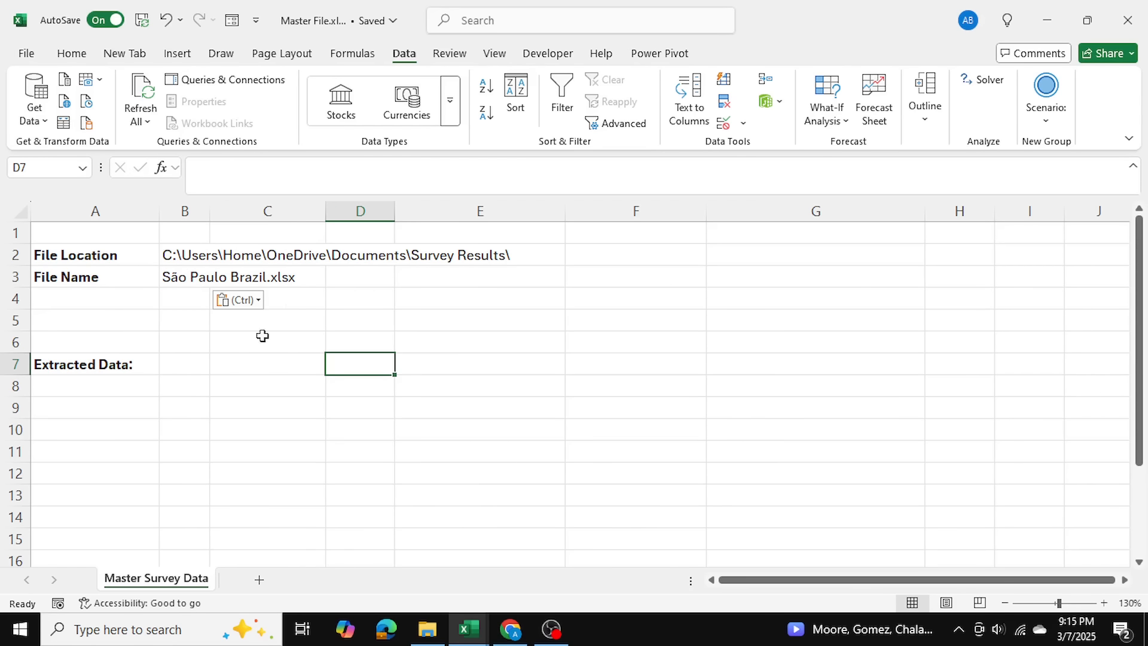
click(426, 629)
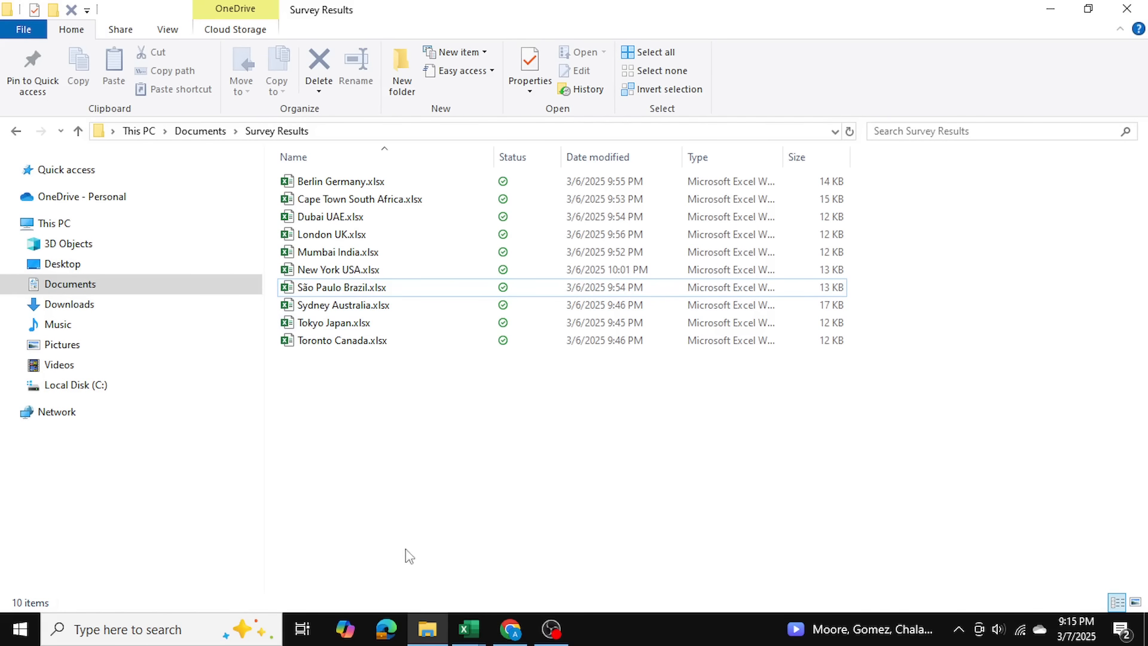
click(425, 627)
click(424, 628)
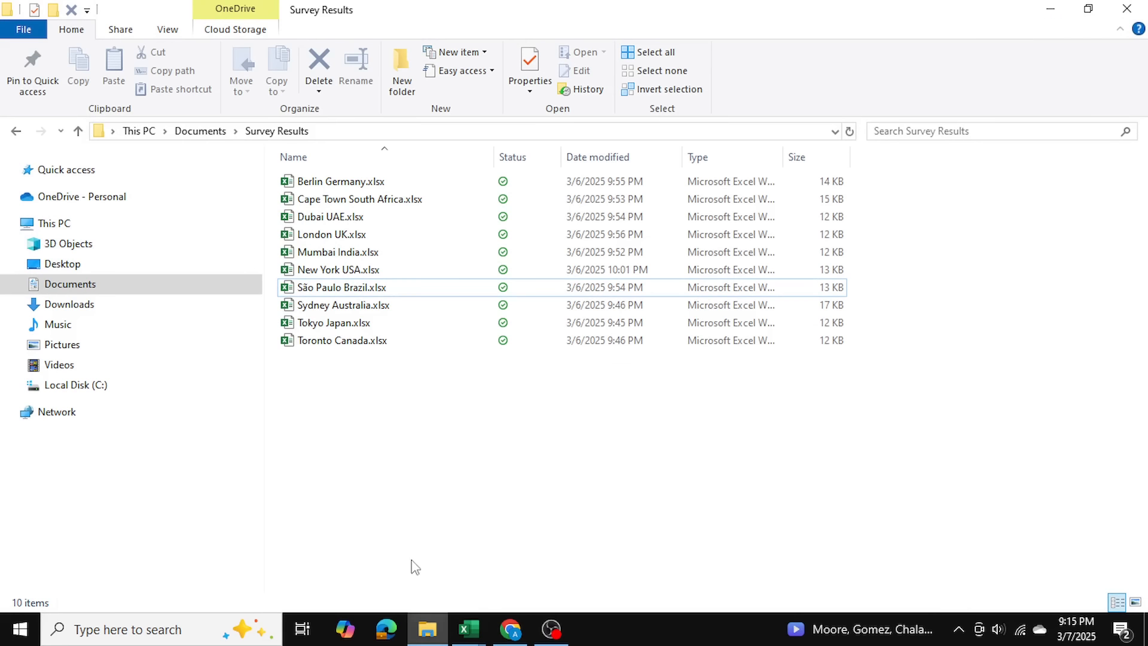
click(425, 629)
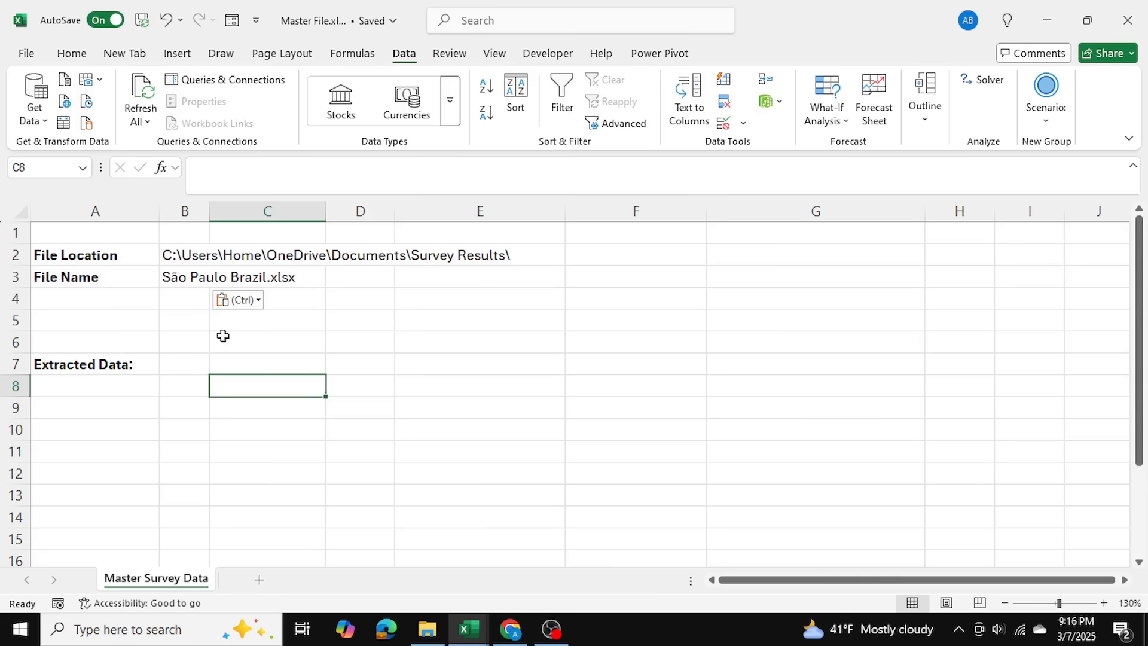
Step: Check the defined names assigned to the File Name cell B3 and the File Location cell B2
click(183, 280)
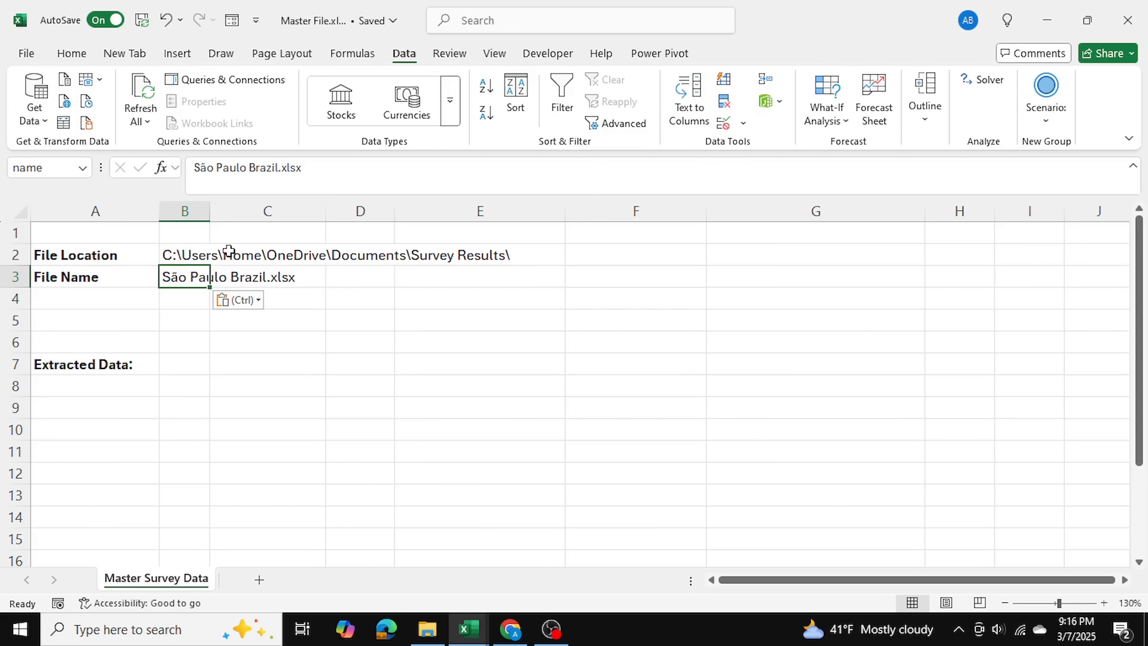
click(183, 253)
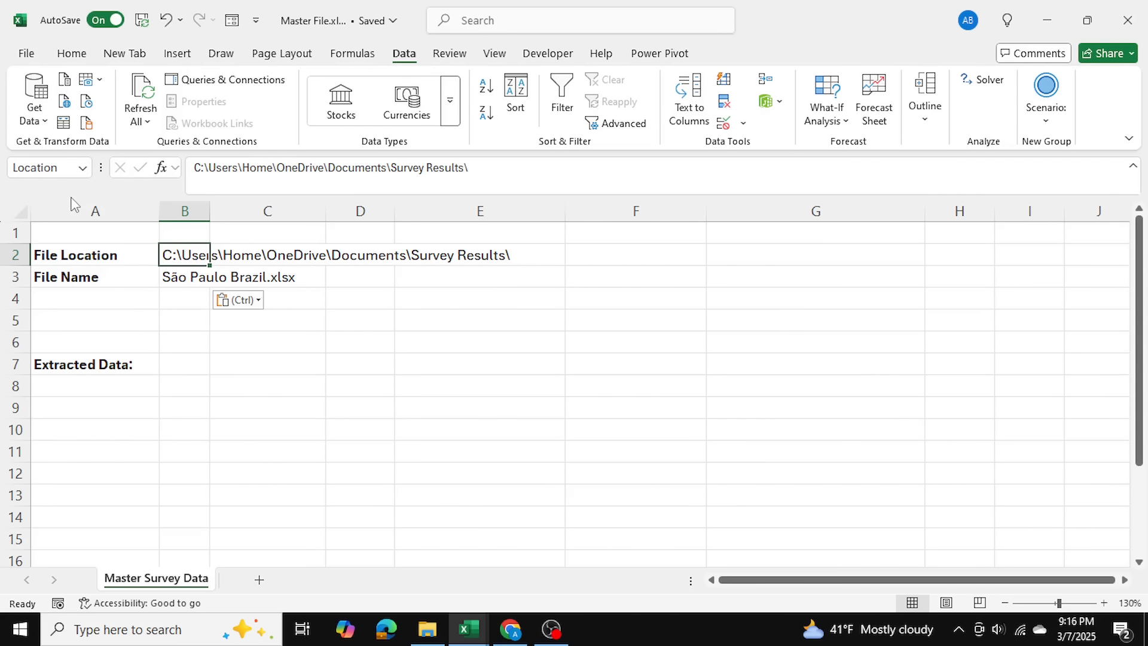
click(182, 332)
click(287, 327)
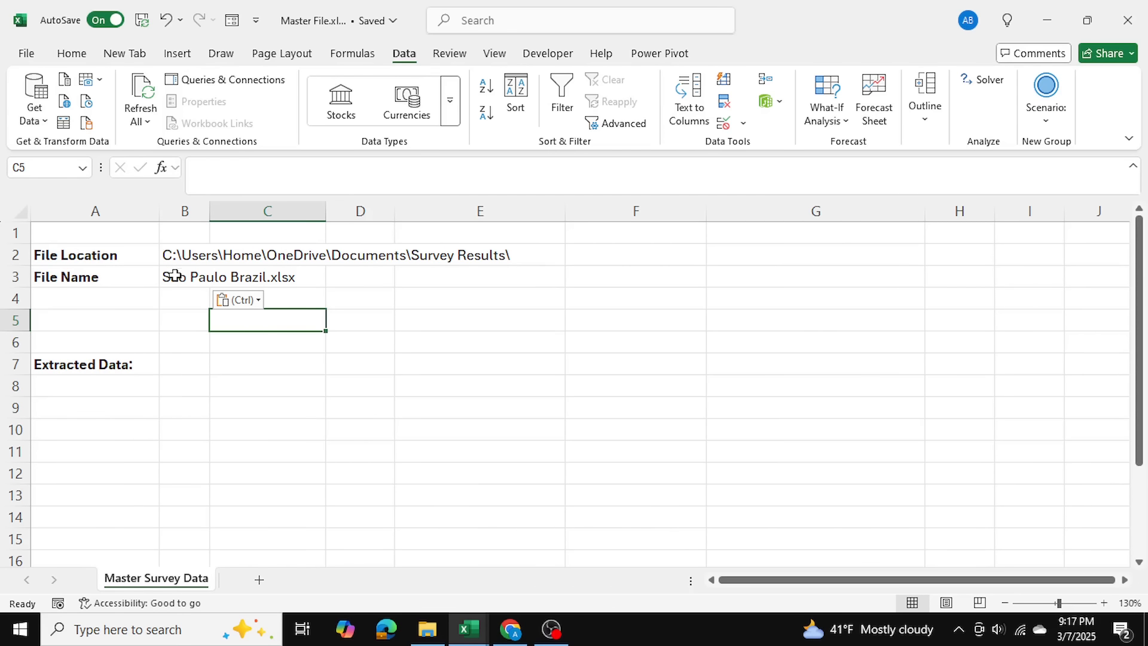
Step: Load the File Name cell B3 into Power Query and remove the Changed Type and Promoted Headers steps
click(181, 278)
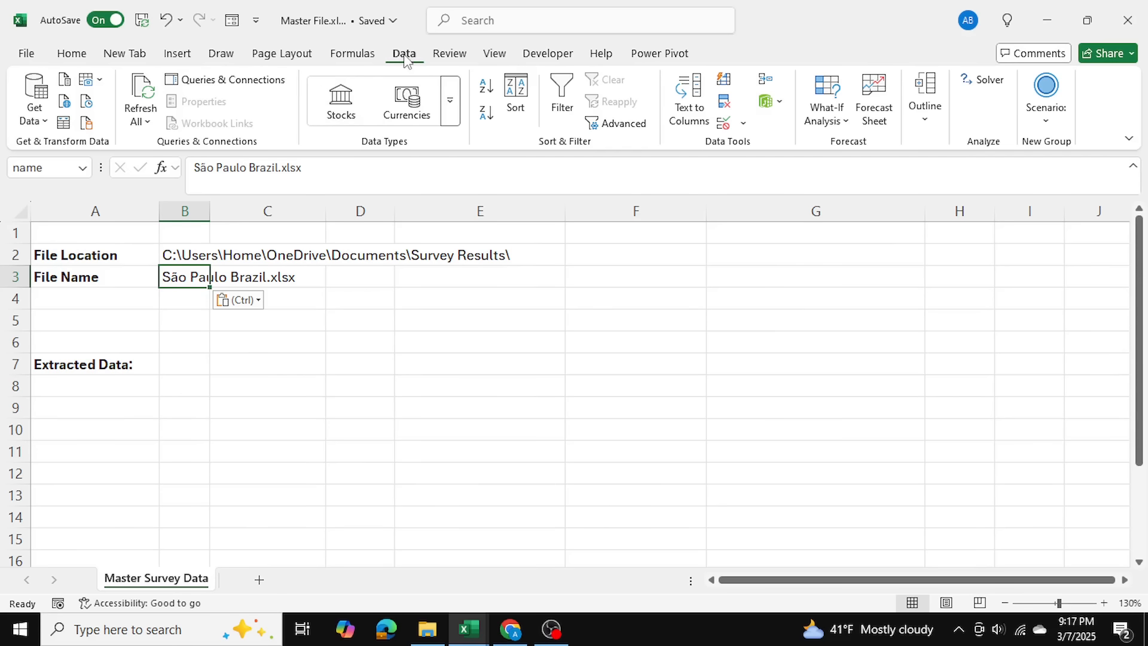
click(63, 123)
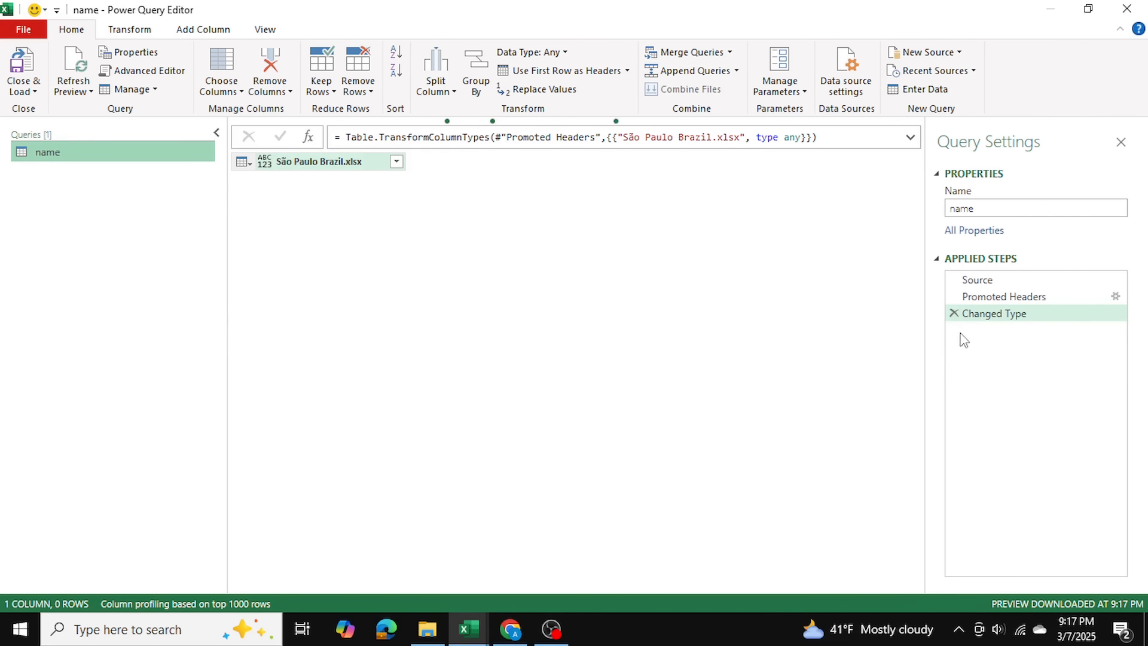
click(954, 313)
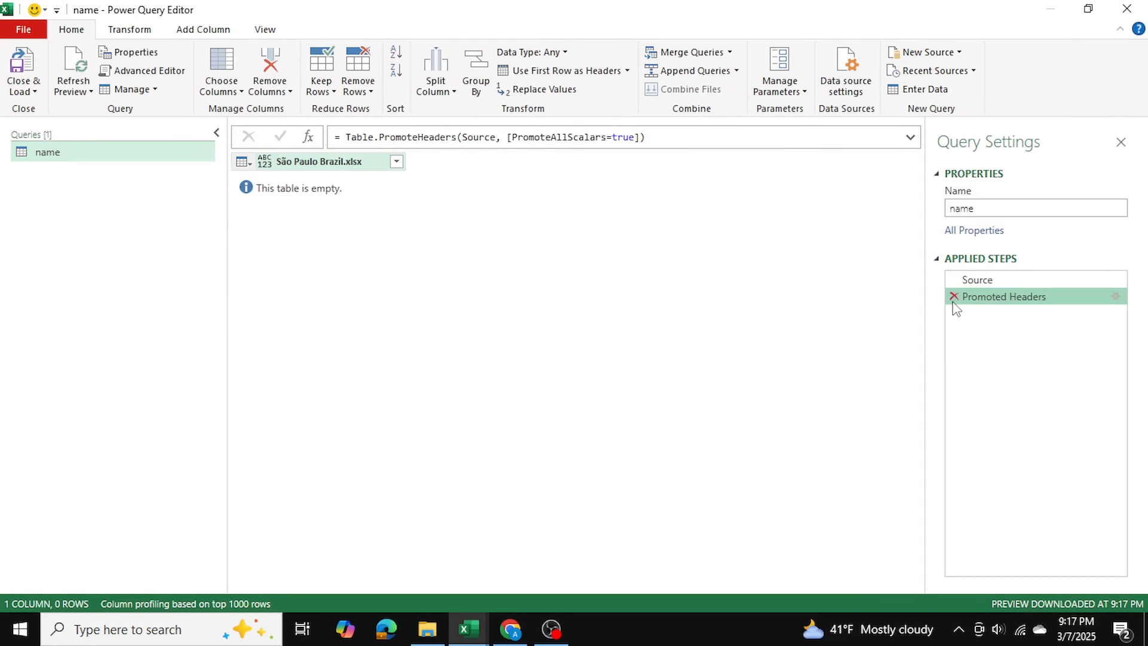
click(954, 297)
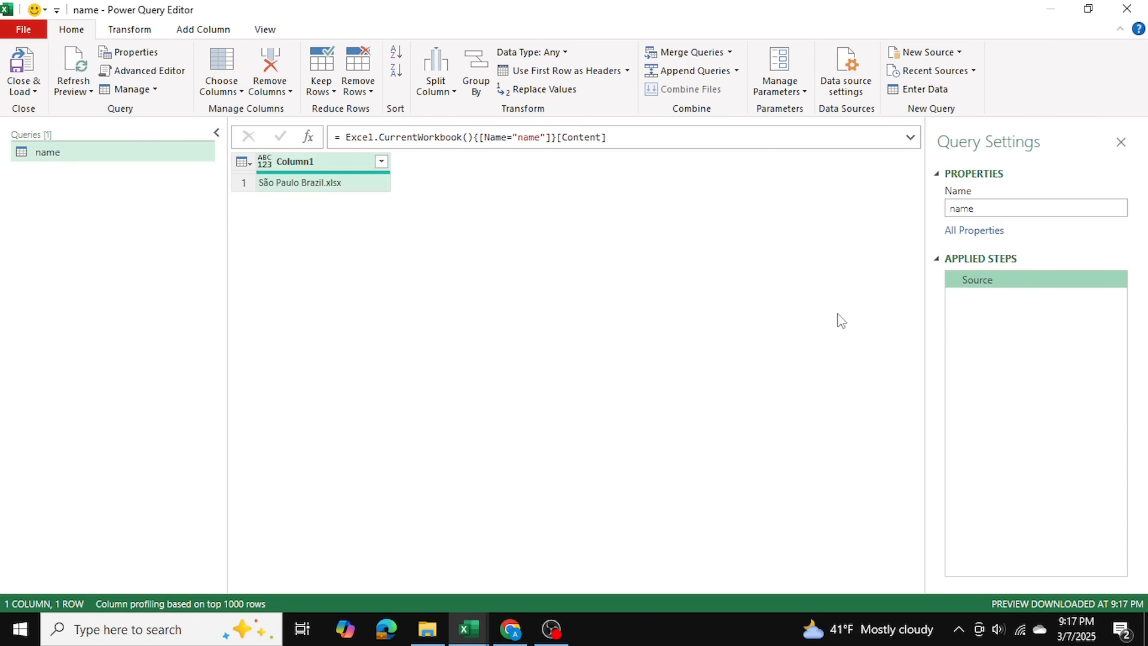
Step: Drill down into the São Paulo Brazil.xlsx value and duplicate the name query
right_click(302, 189)
click(353, 259)
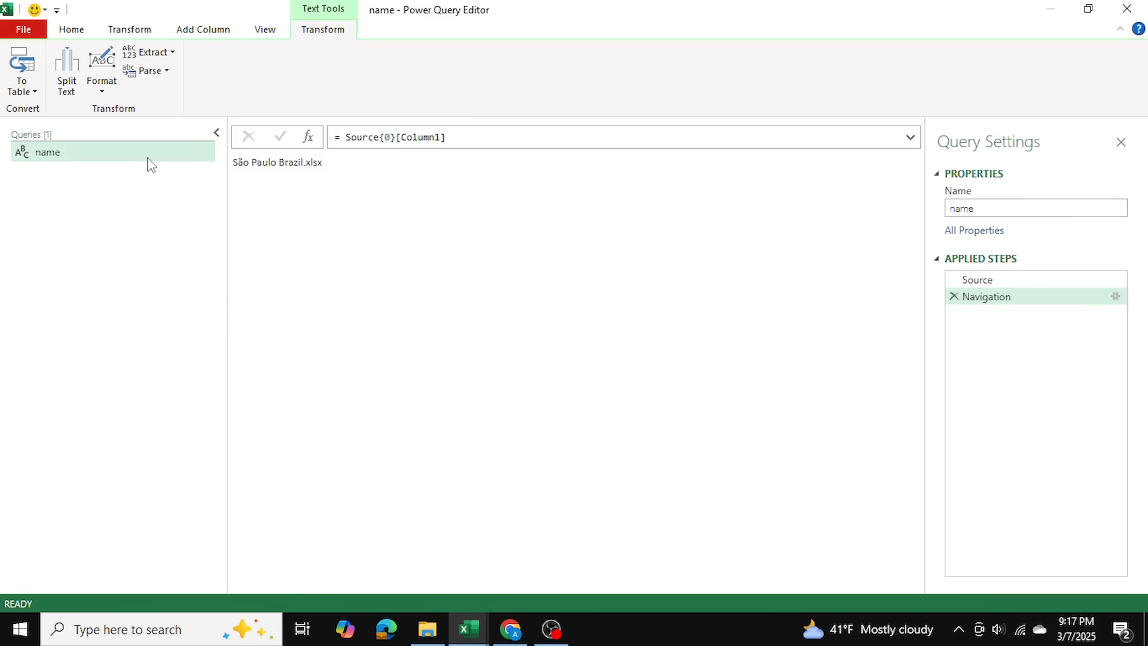
right_click(78, 147)
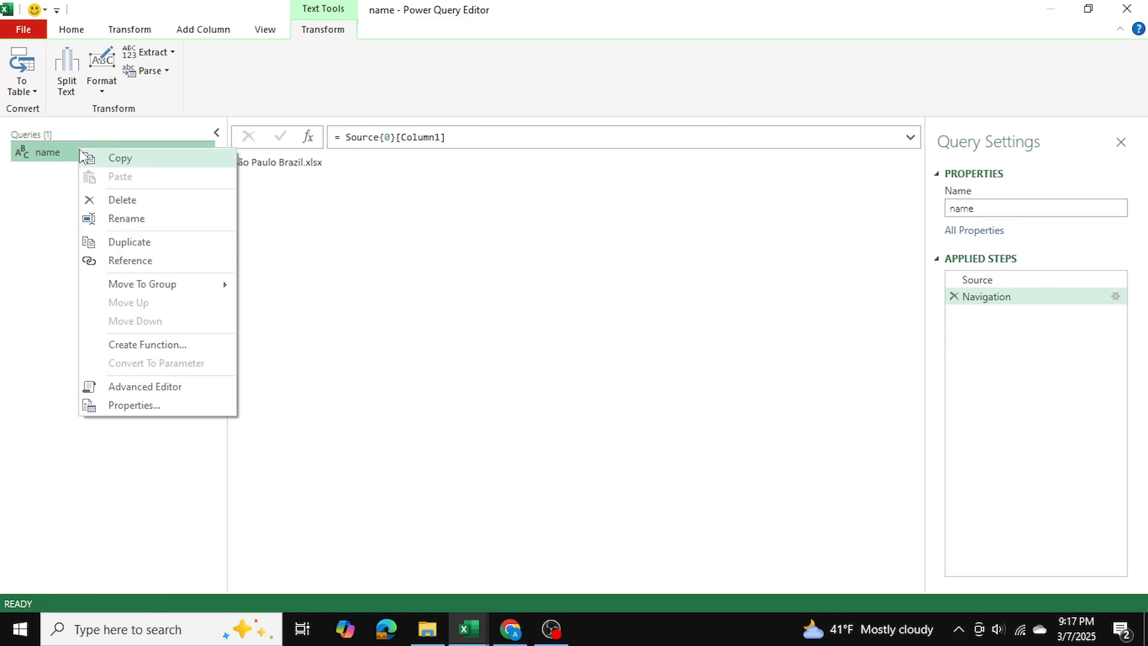
click(146, 242)
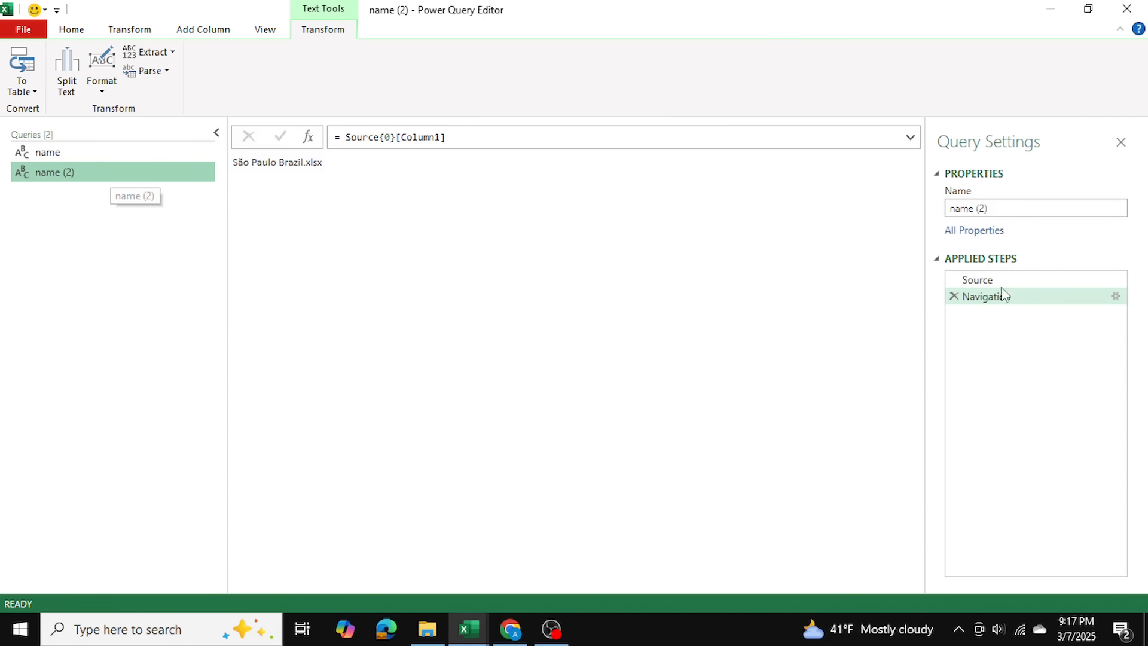
Step: Change the range name referenced in the duplicated query's Source step to Location and return to its Navigation step
click(983, 283)
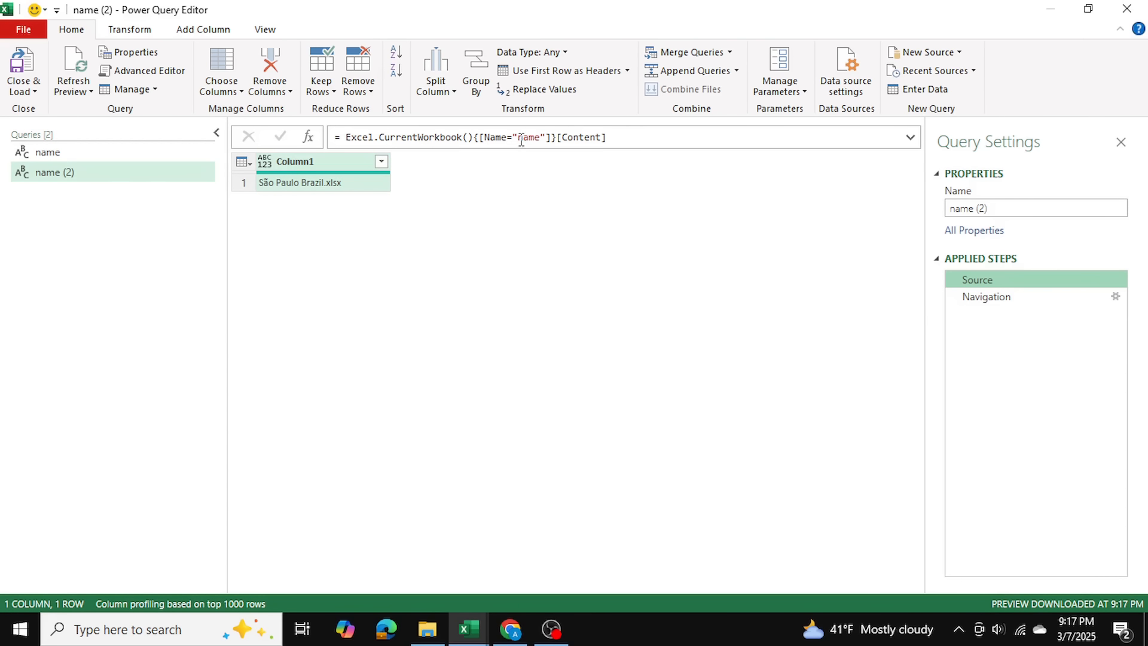
drag(518, 138, 535, 138)
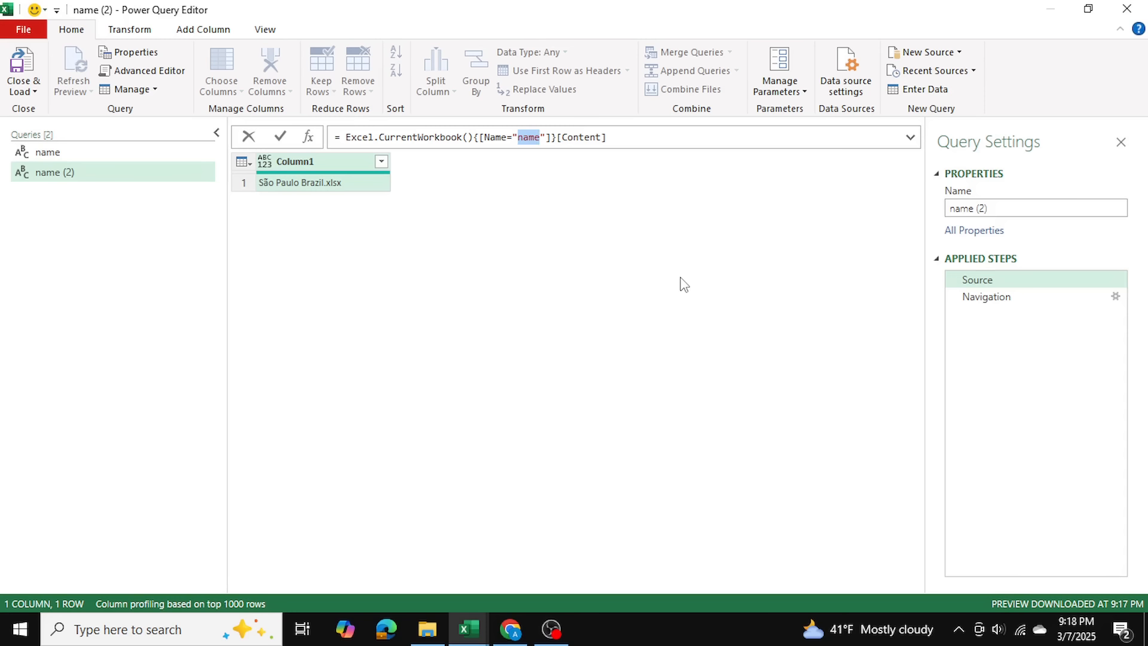
text(Location)
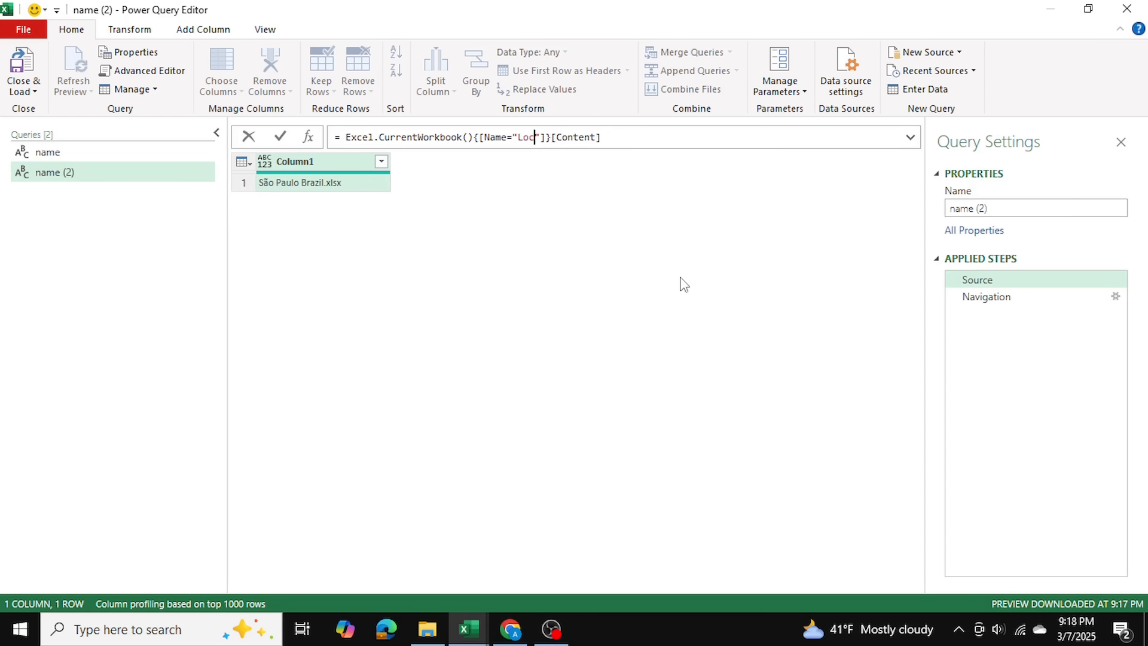
key(Return)
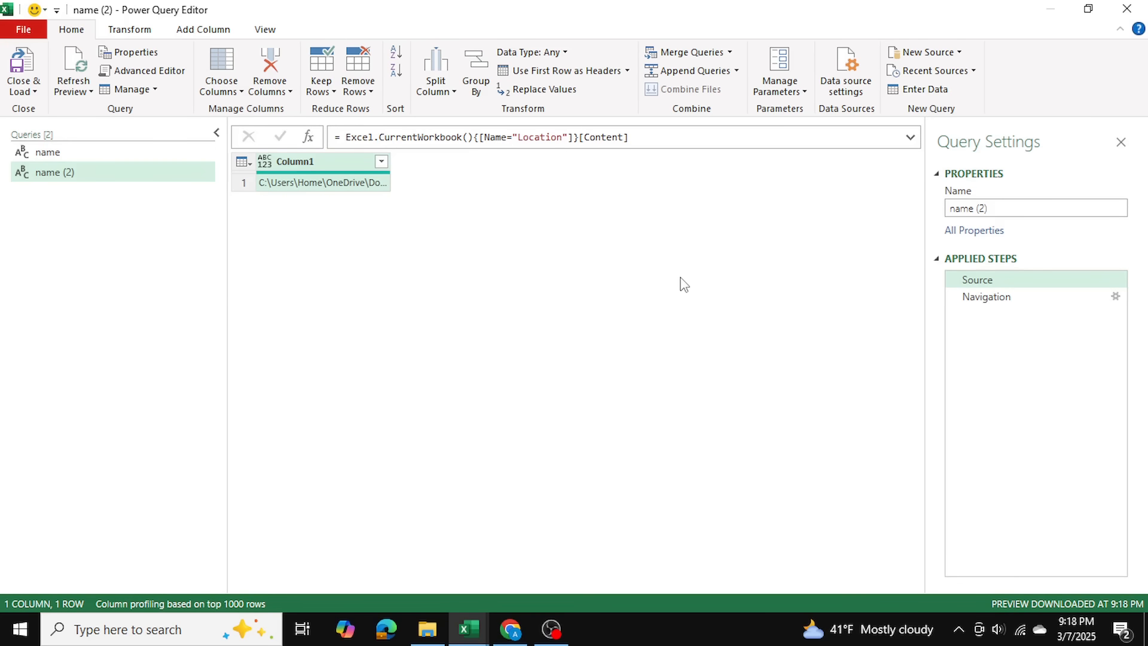
click(992, 302)
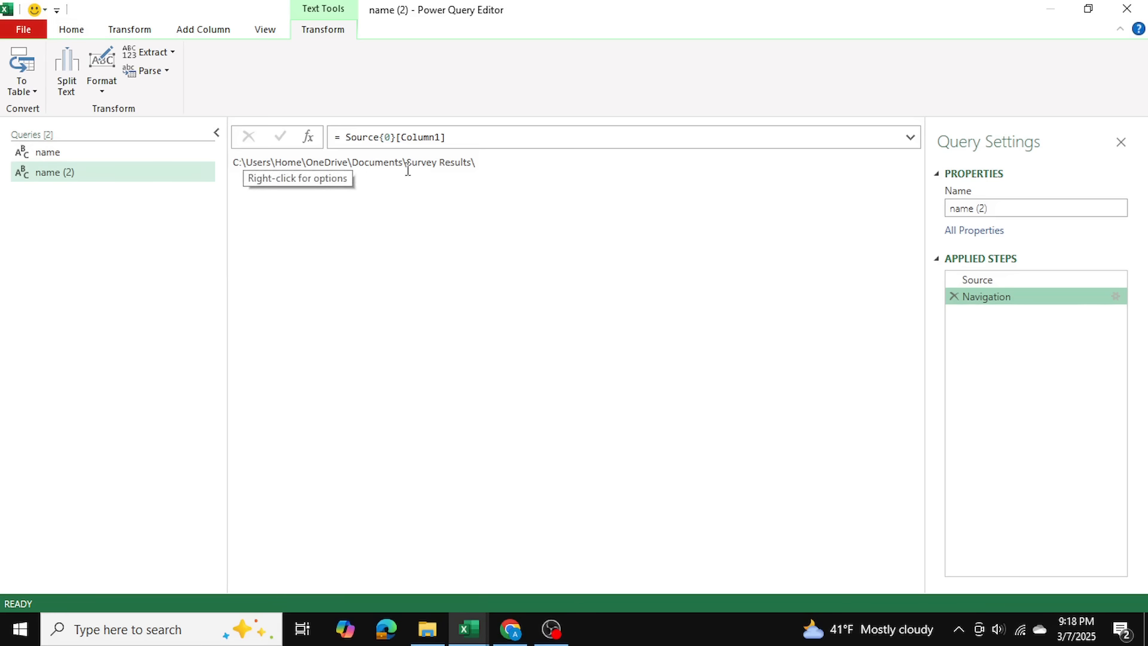
Step: Review the values returned by both queries, and close and load them to the workbook
click(95, 153)
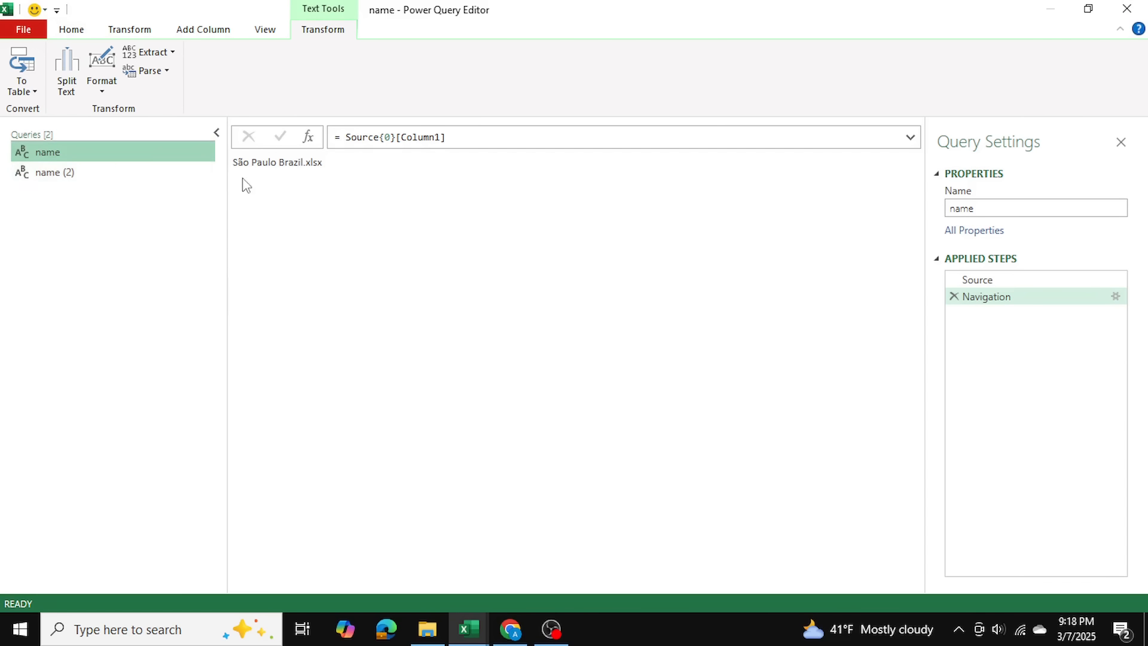
click(110, 173)
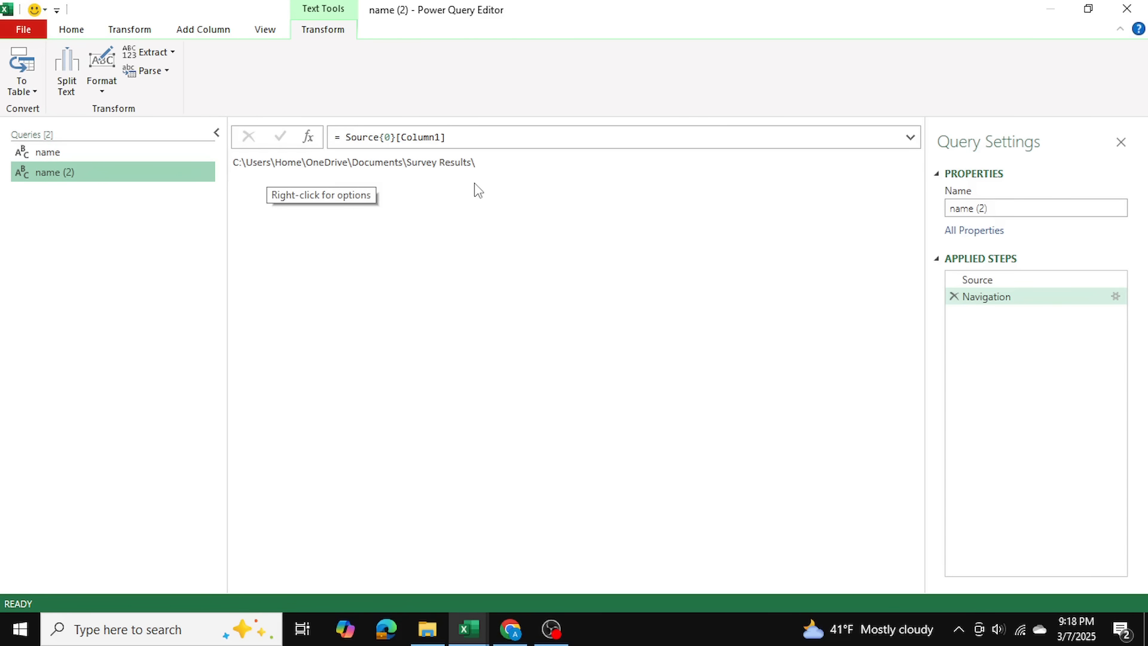
click(74, 30)
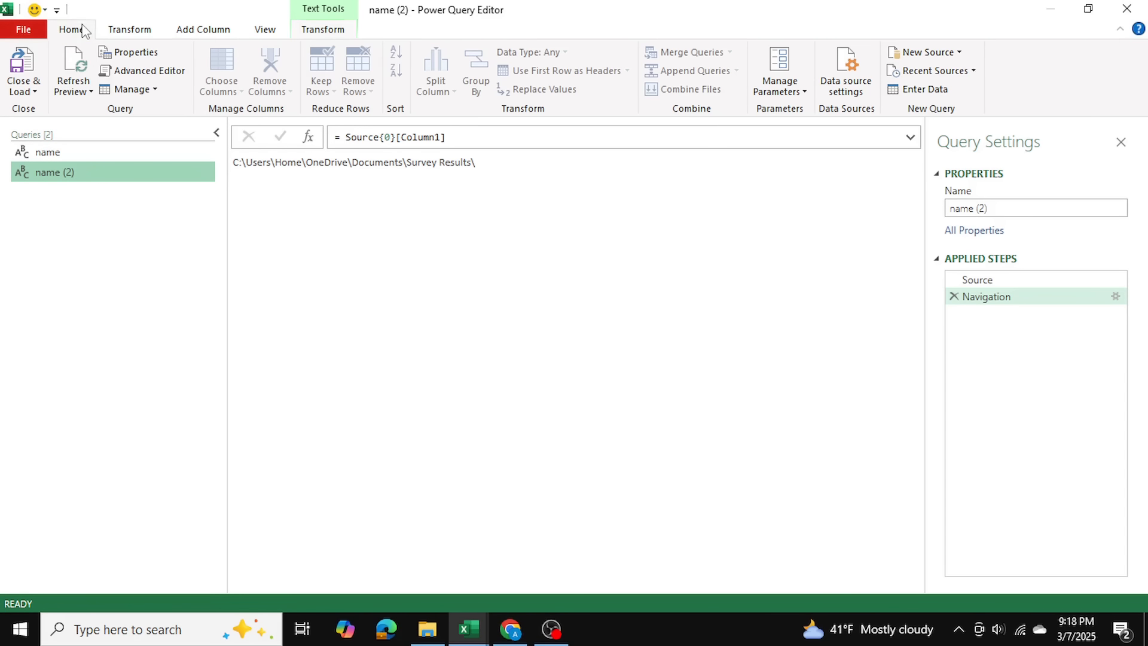
click(21, 93)
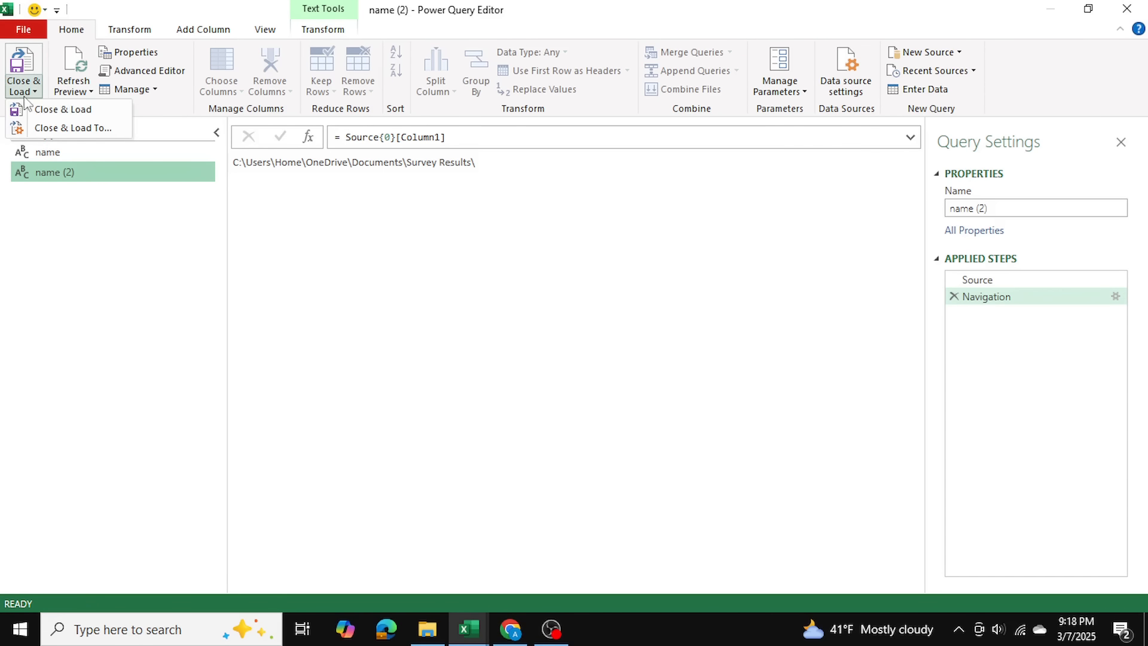
click(57, 111)
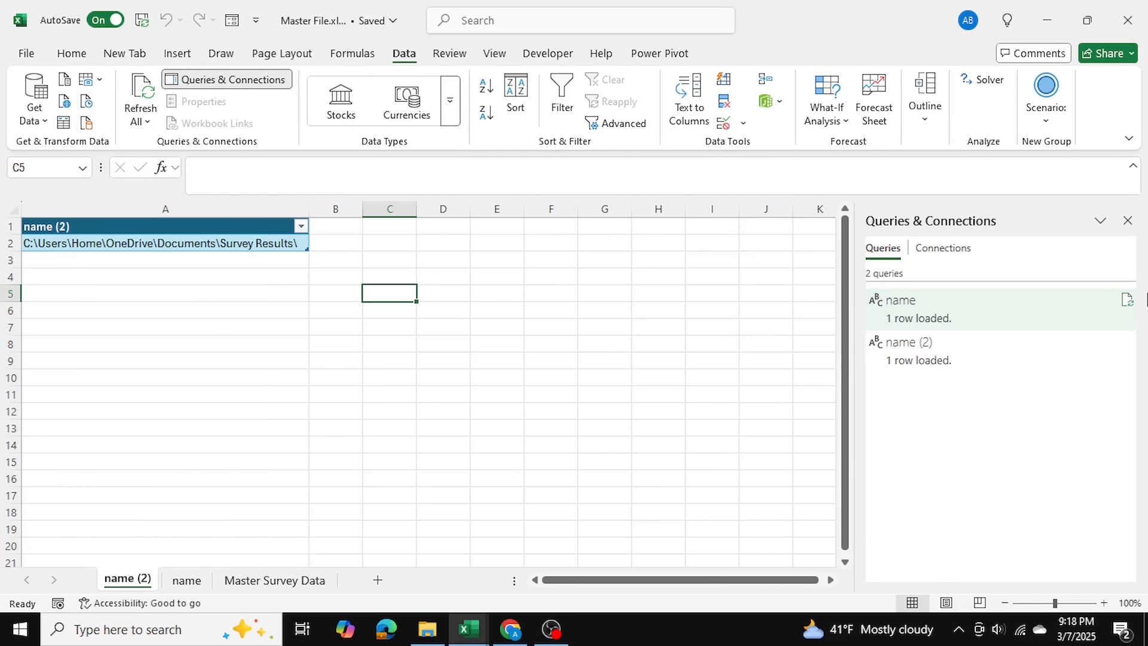
Step: Delete the name (2) and name worksheets, keeping only Master Survey Data
click(1128, 221)
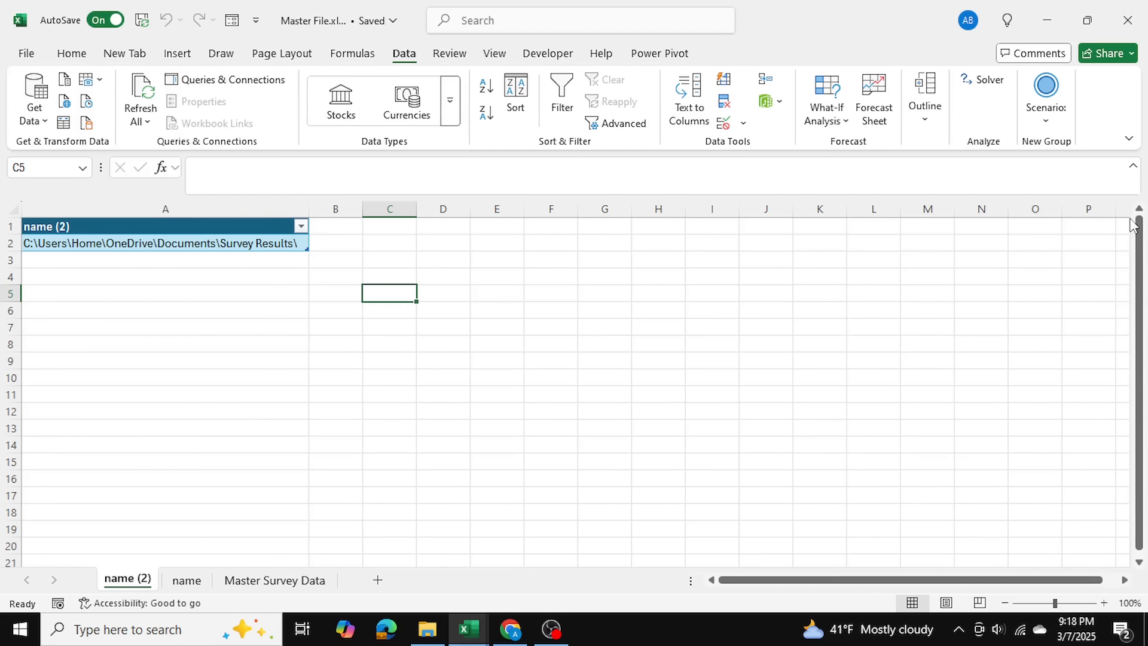
right_click(126, 578)
click(162, 323)
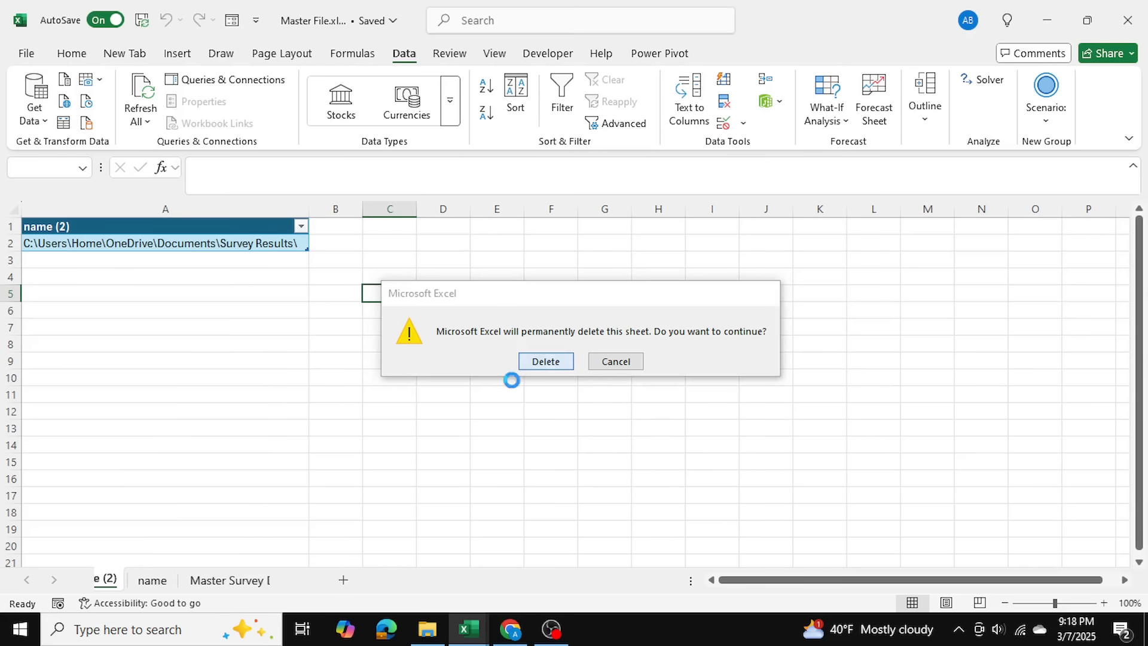
click(544, 361)
right_click(116, 580)
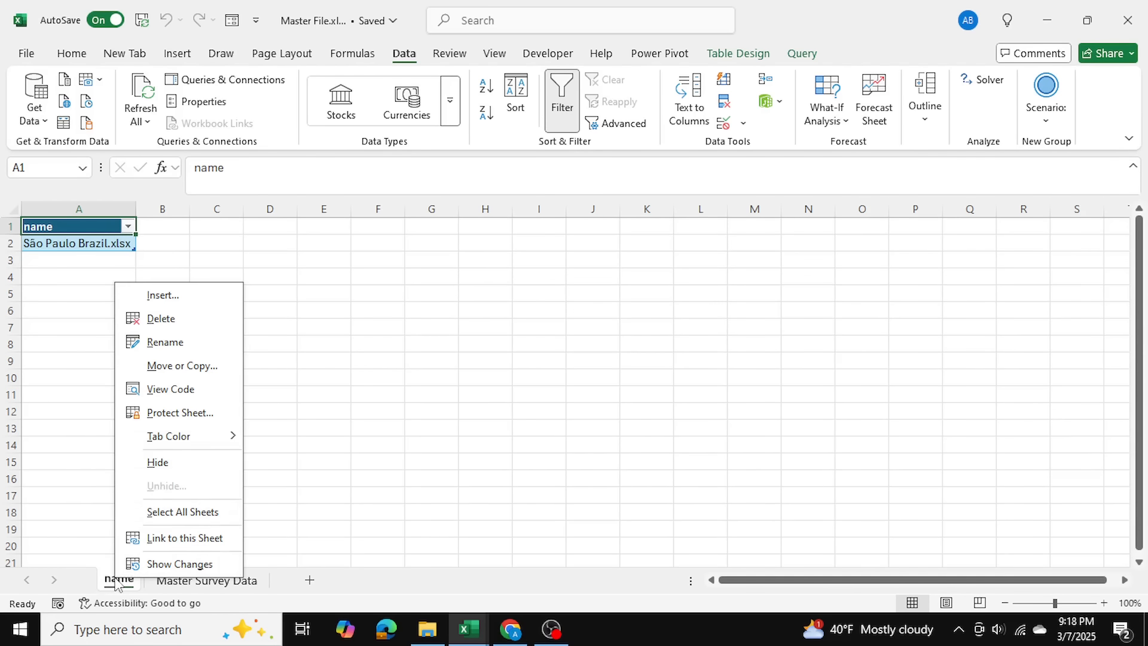
click(182, 324)
click(526, 361)
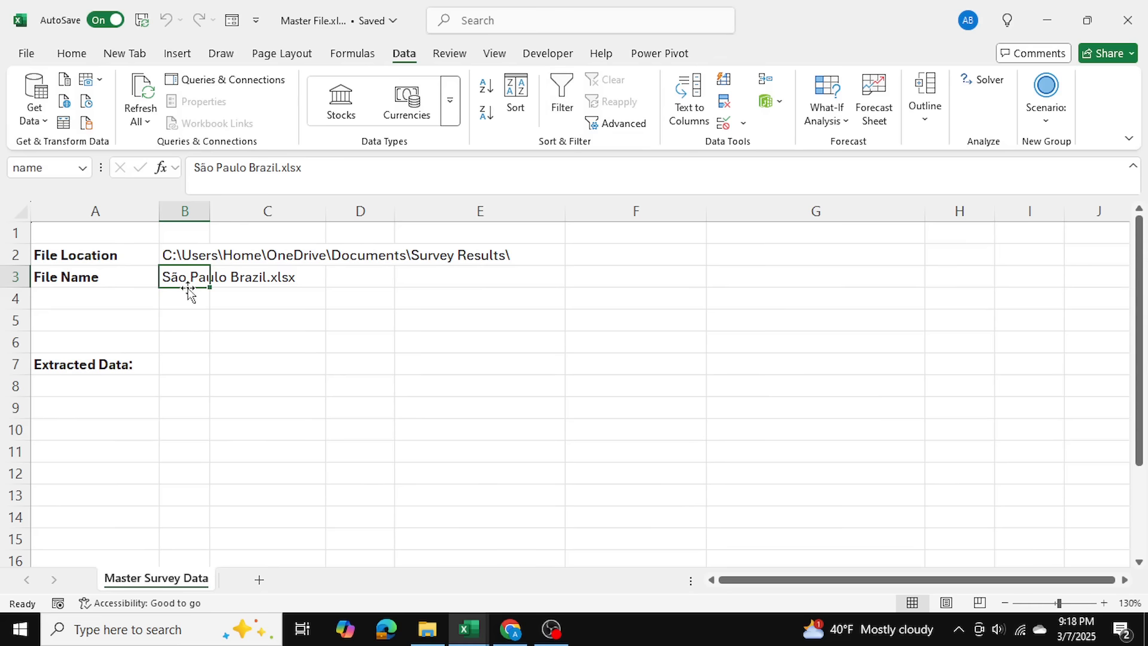
Step: Copy the Mumbai India.xlsx file name from the Survey Results folder in File Explorer and paste it into the workbook's File Name cell
click(195, 315)
click(193, 279)
click(427, 629)
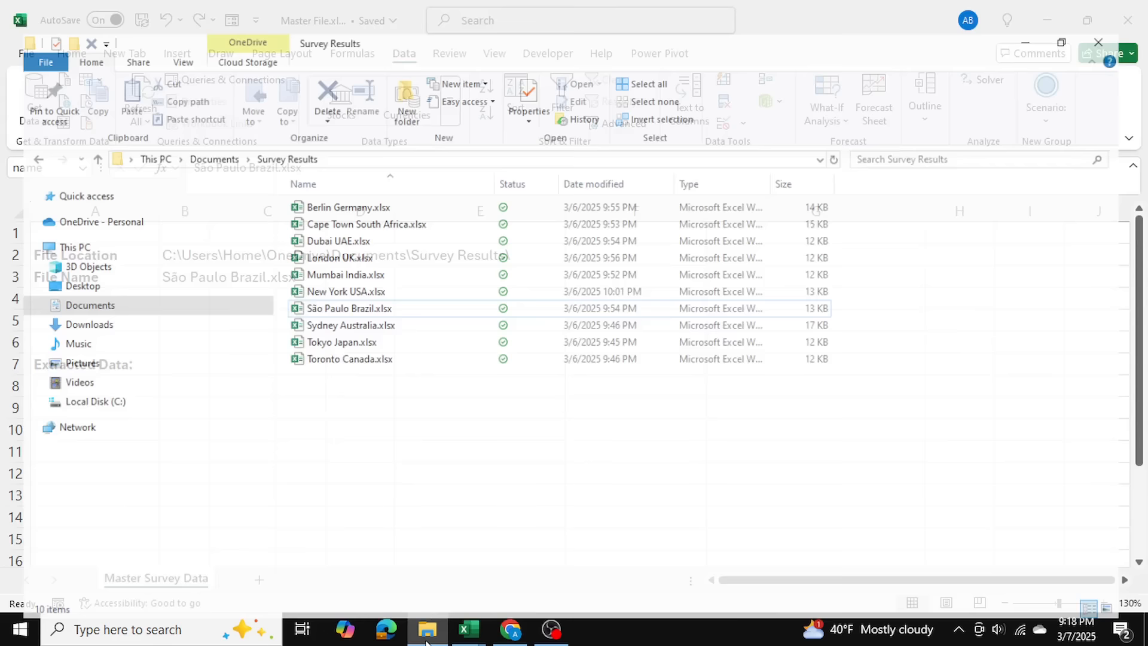
click(318, 258)
key(F2)
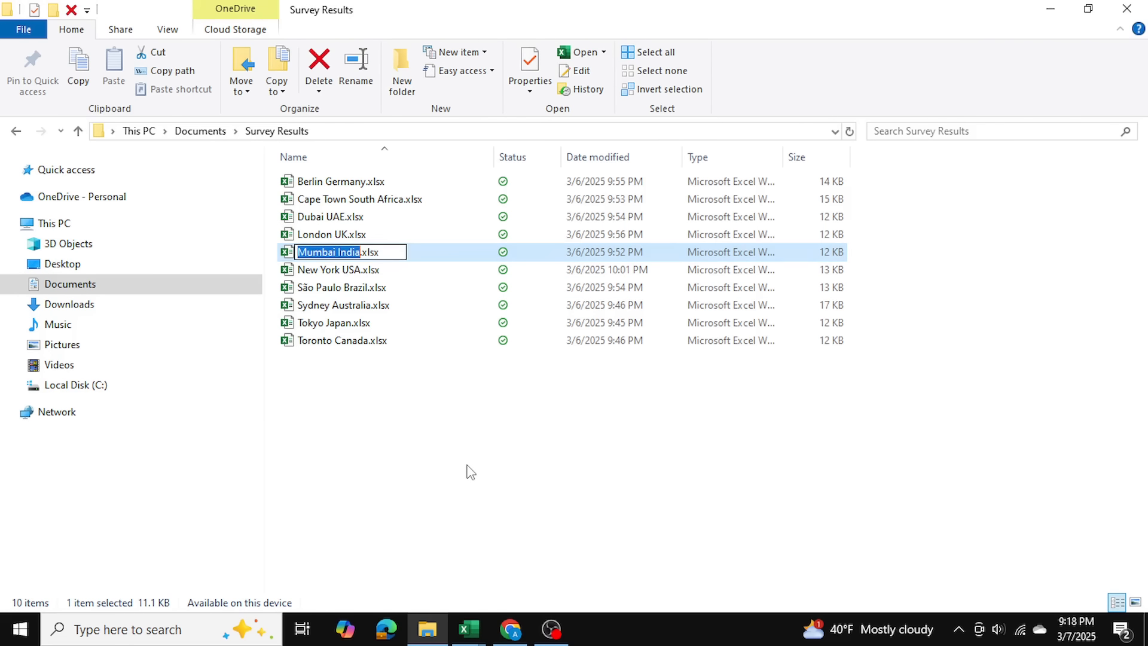
key(ctrl+a)
key(ctrl+c)
click(499, 528)
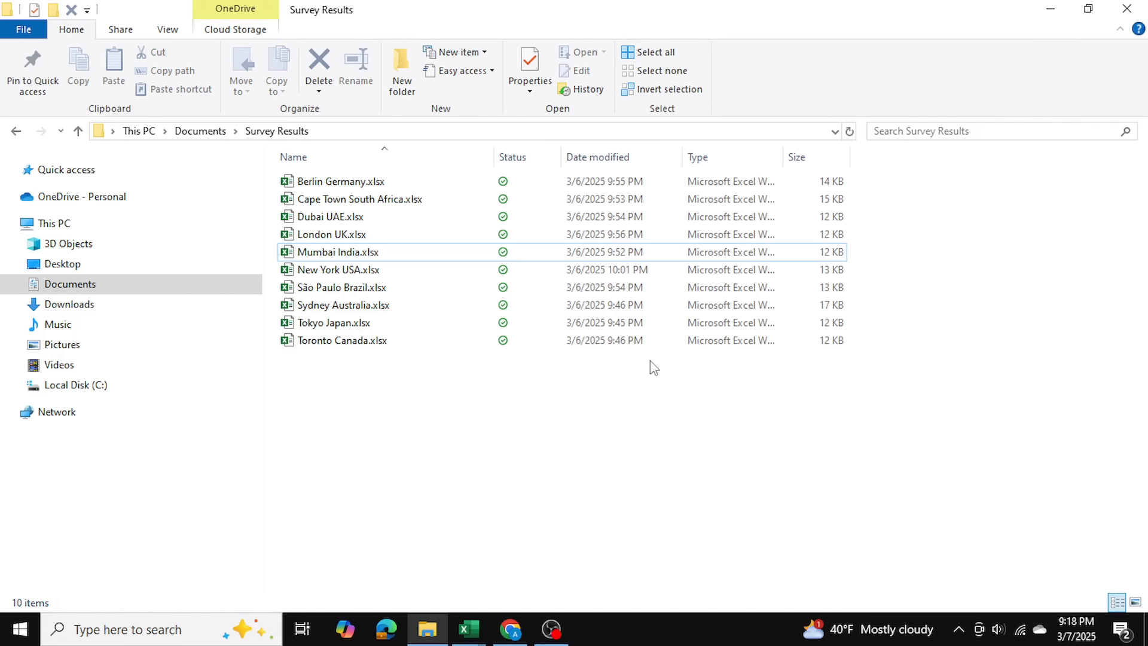
click(1046, 12)
key(ctrl+v)
click(248, 368)
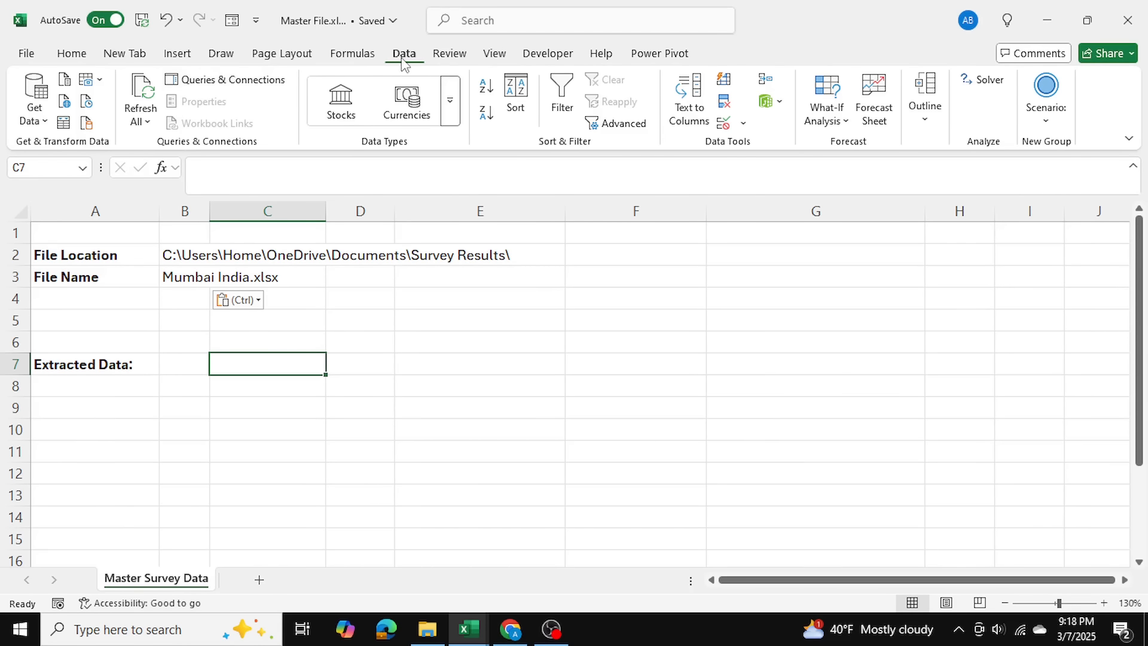
Step: Refresh all workbook connections and check the name query's value in the Power Query Editor
click(127, 89)
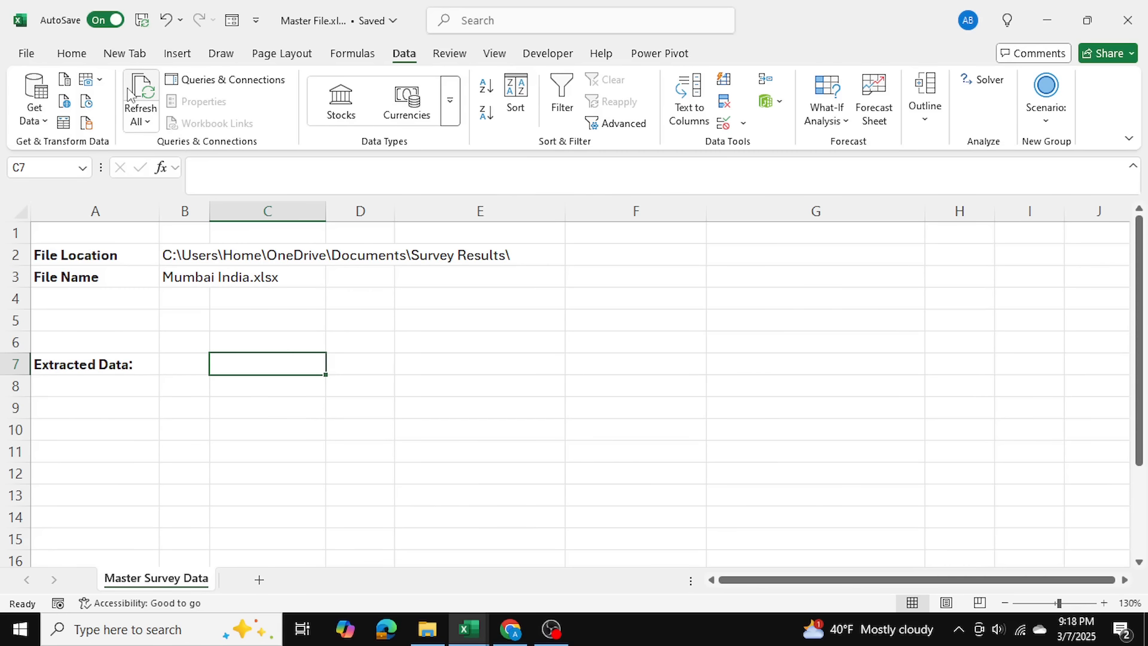
click(34, 110)
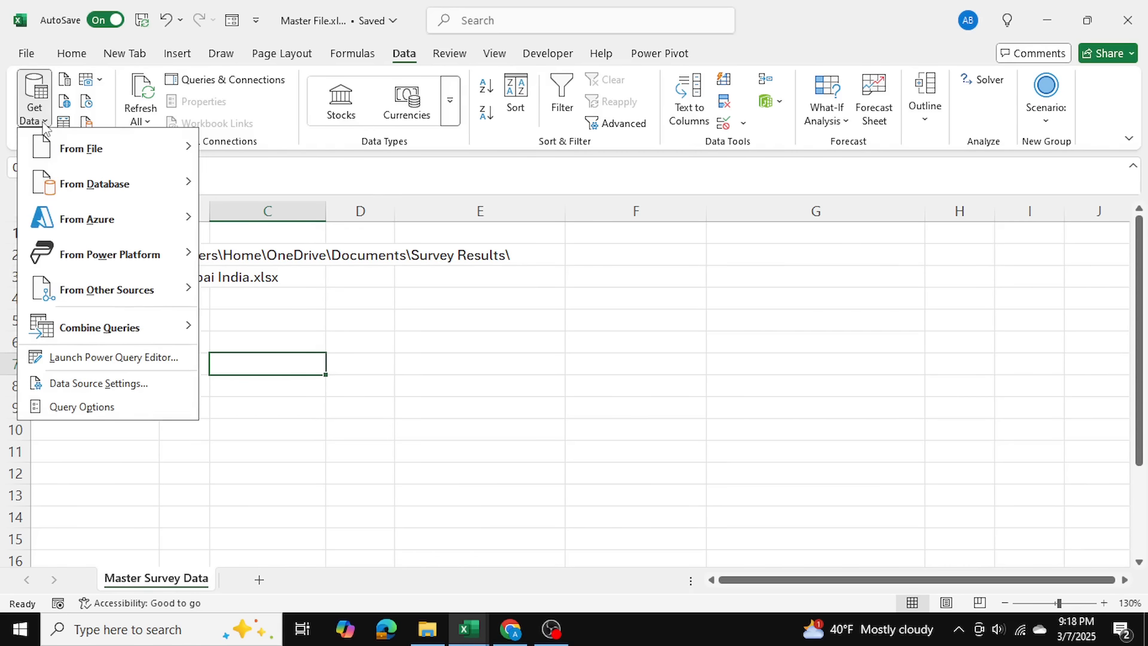
click(113, 357)
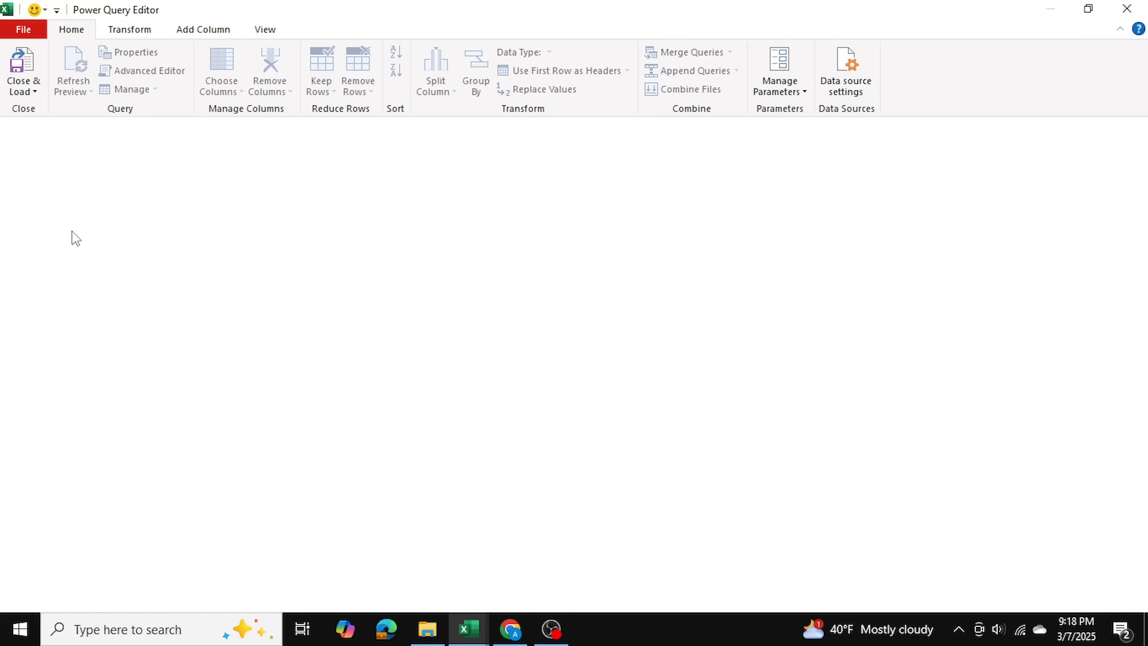
click(70, 153)
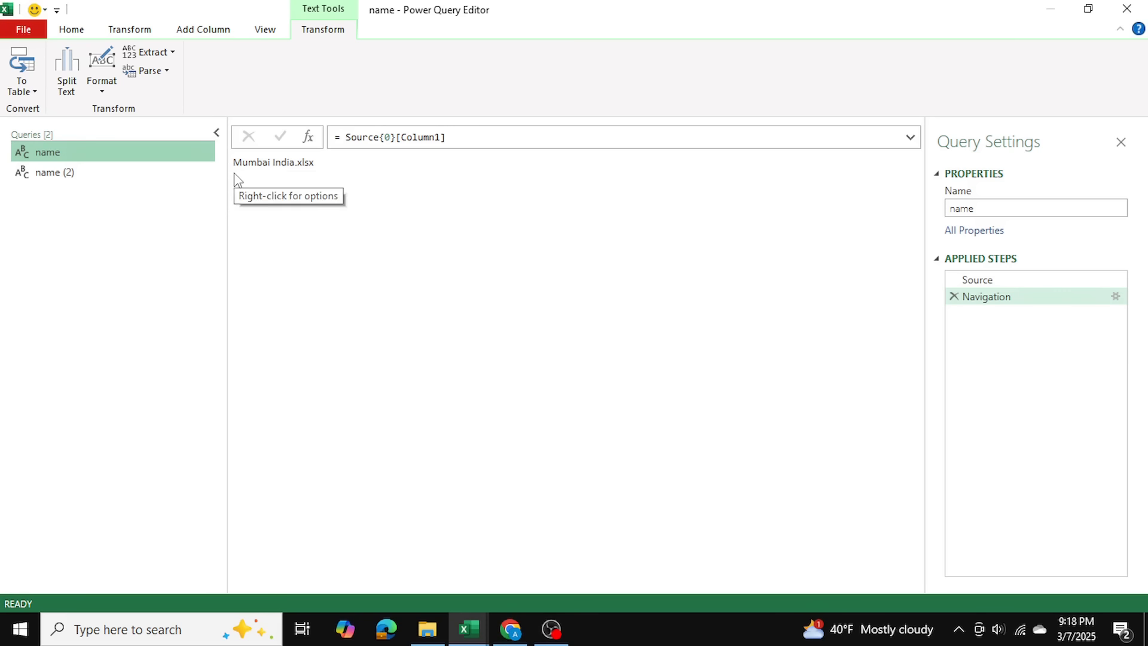
Step: Rename the name (2) query to Location
click(124, 173)
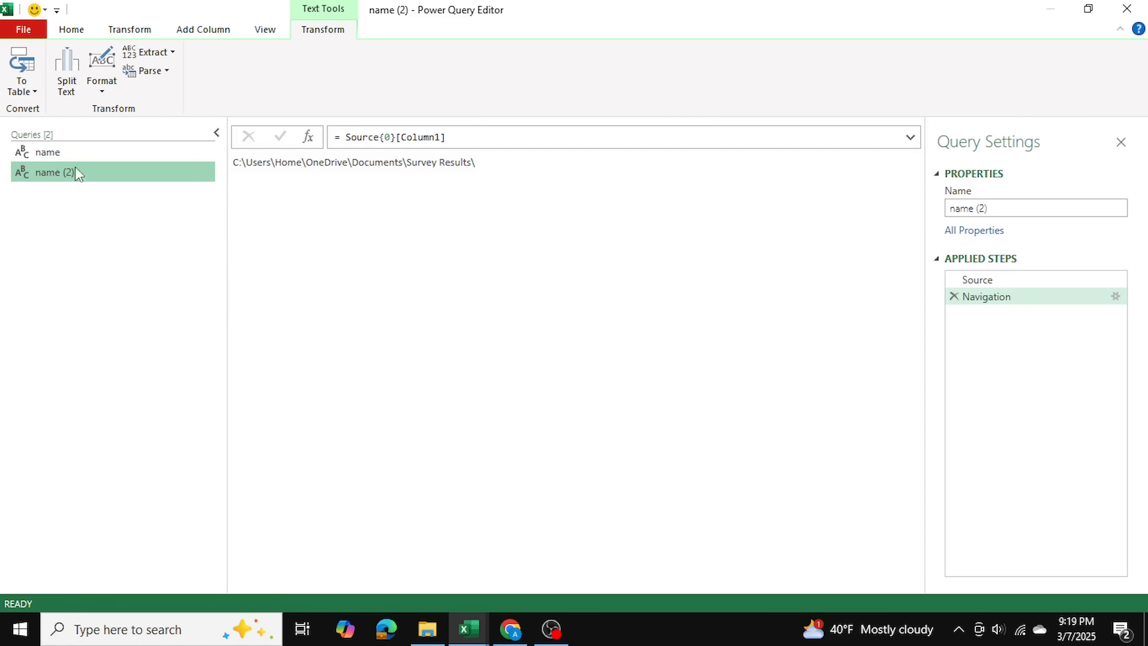
click(1022, 209)
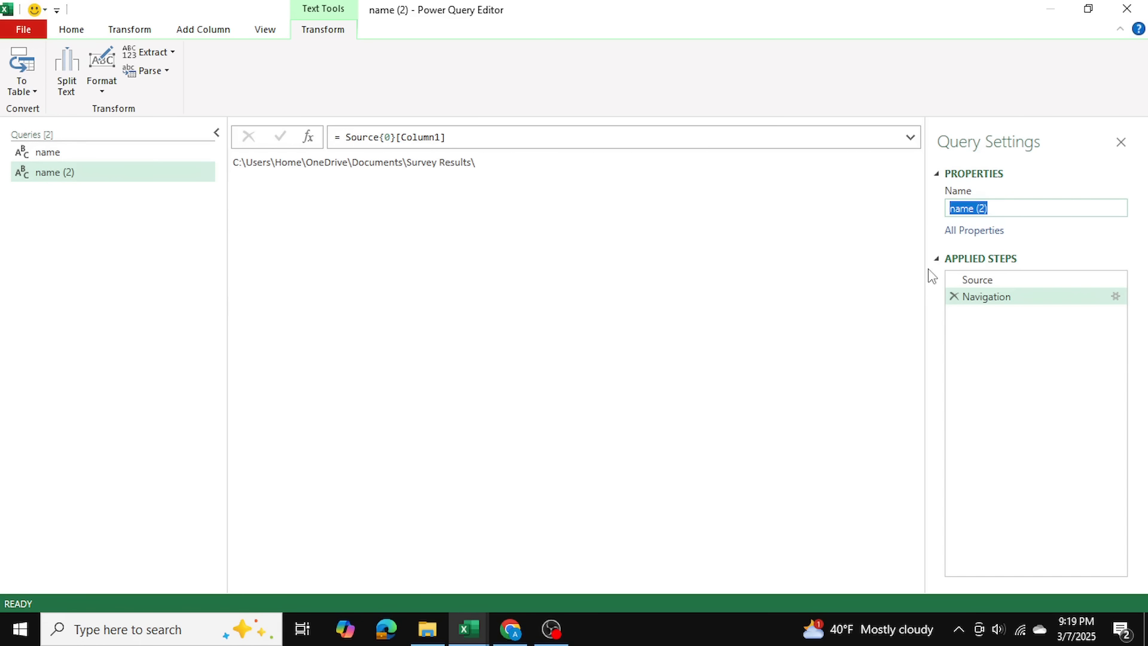
text(Location)
key(Return)
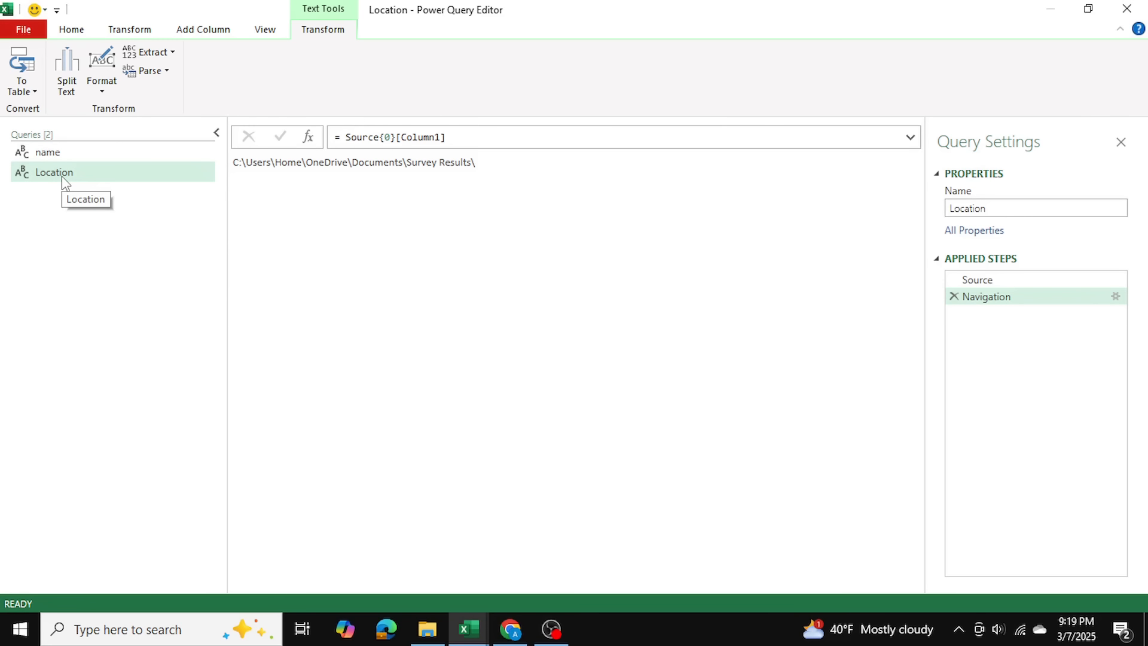
Step: Create a new Excel Workbook query from Mumbai India.xlsx in the Survey Results folder, importing Table1
right_click(75, 233)
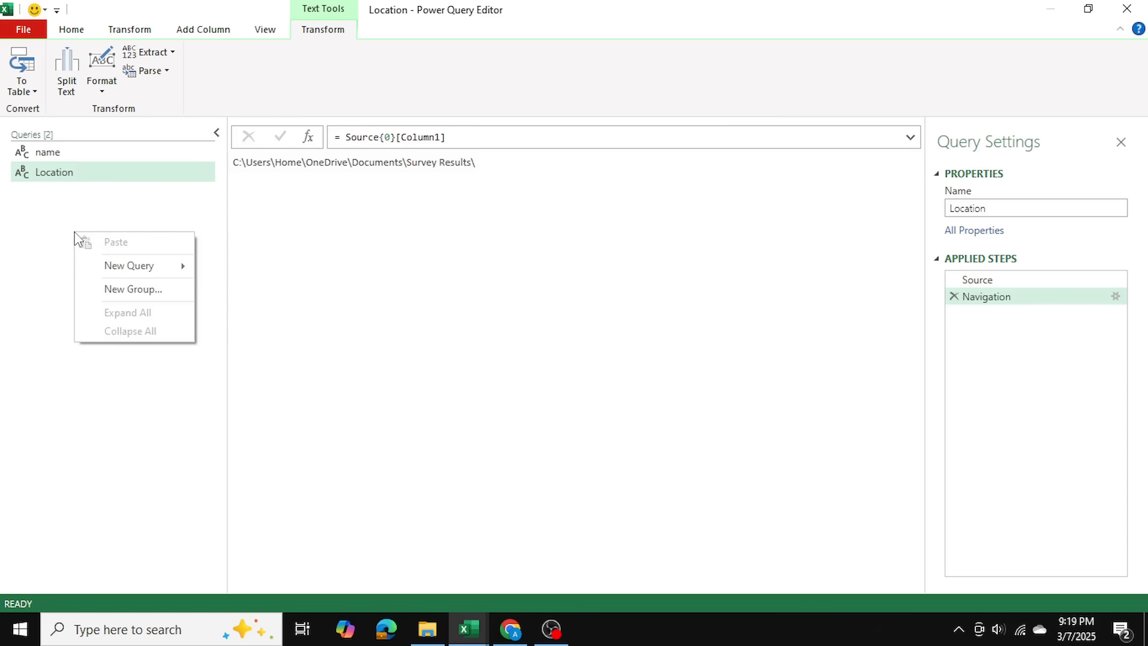
mouse_move(185, 276)
mouse_move(234, 270)
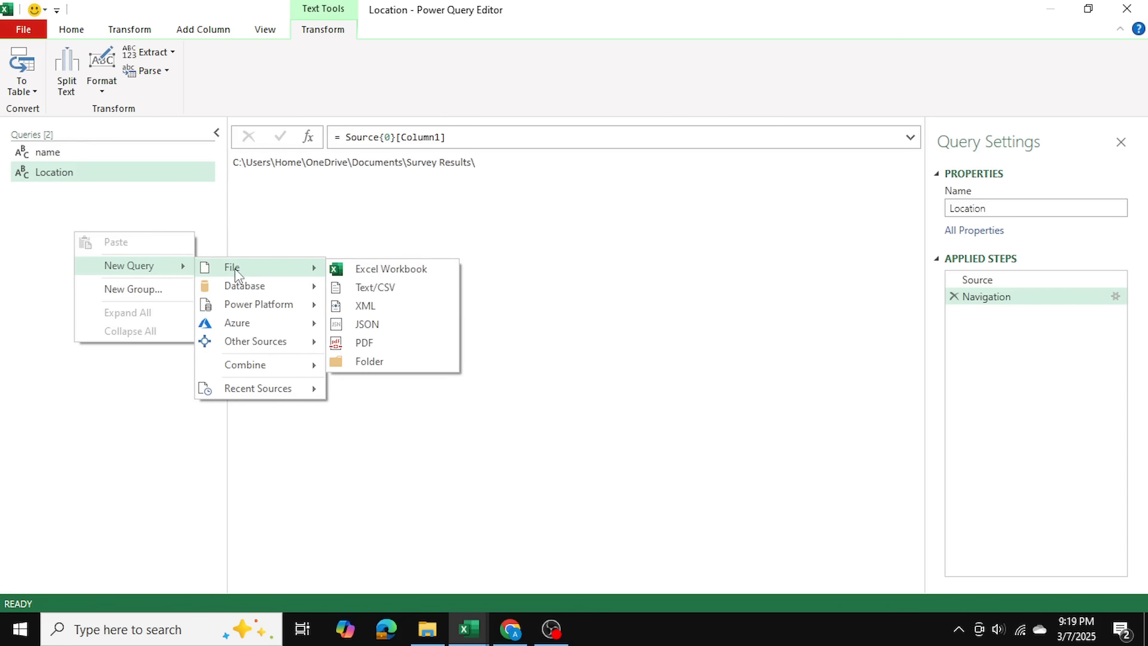
click(376, 267)
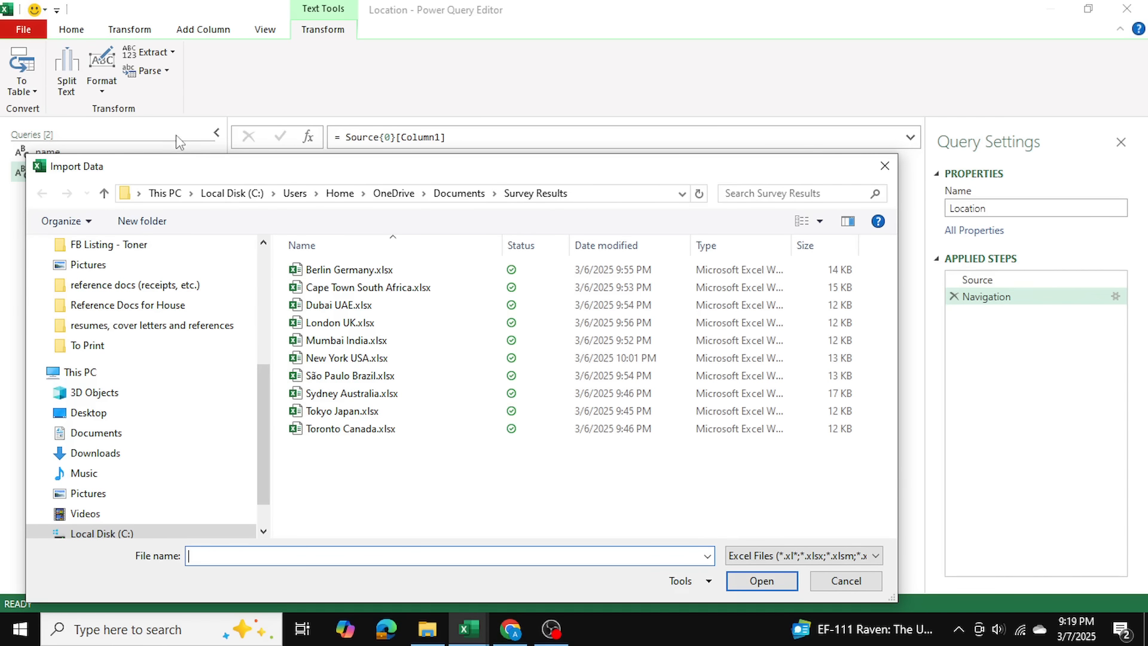
click(363, 342)
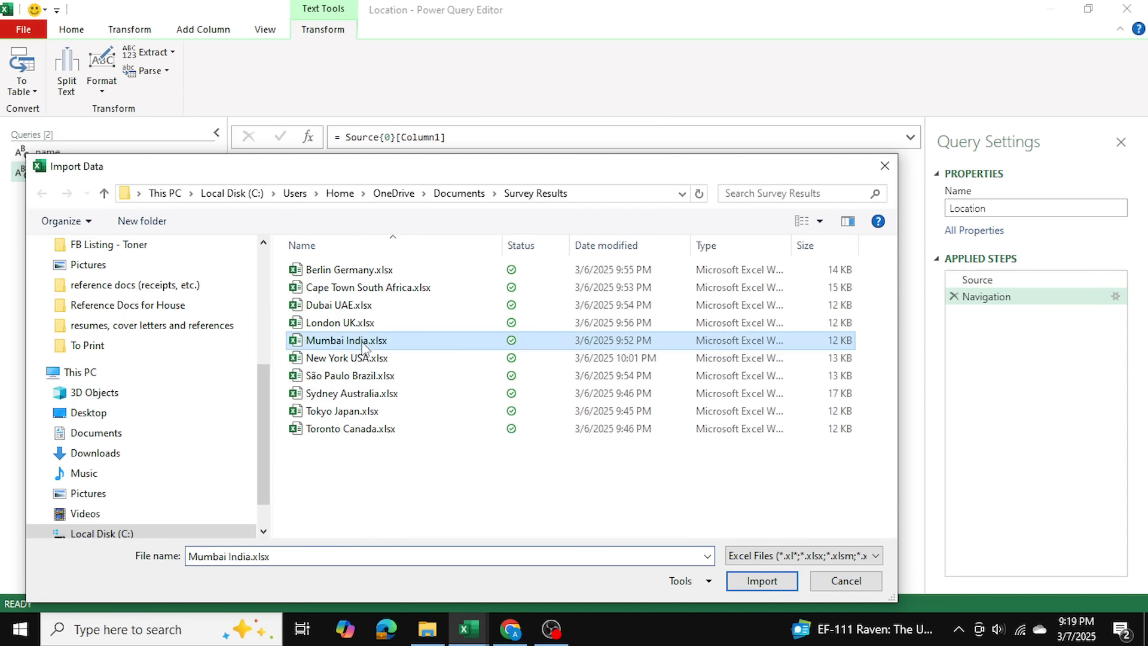
click(761, 581)
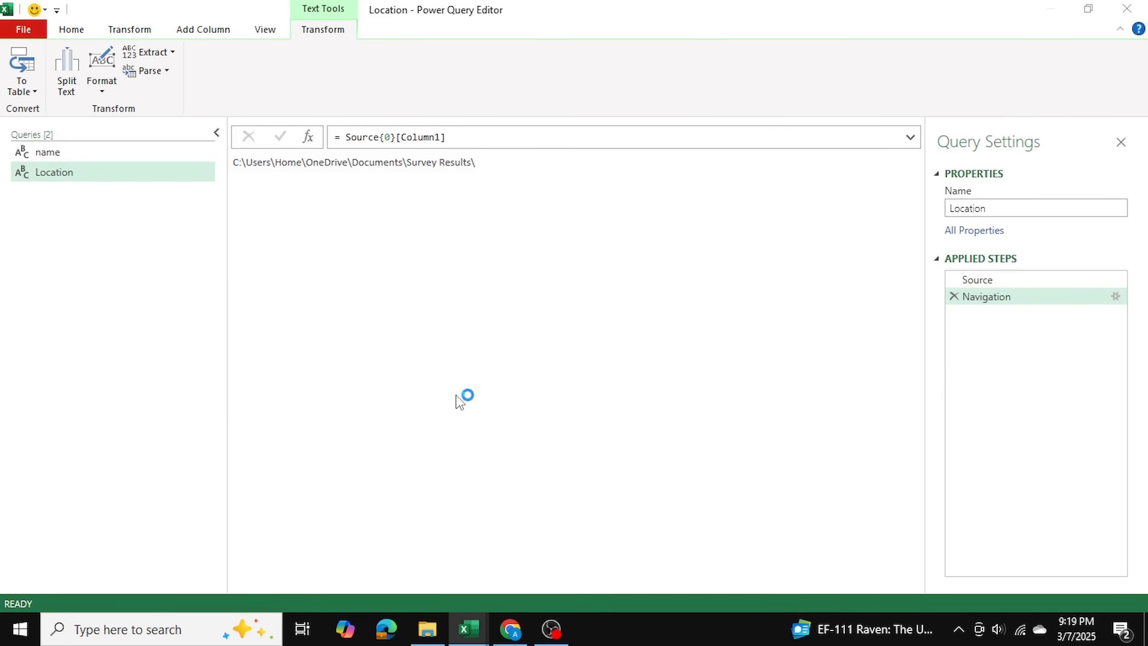
double_click(290, 180)
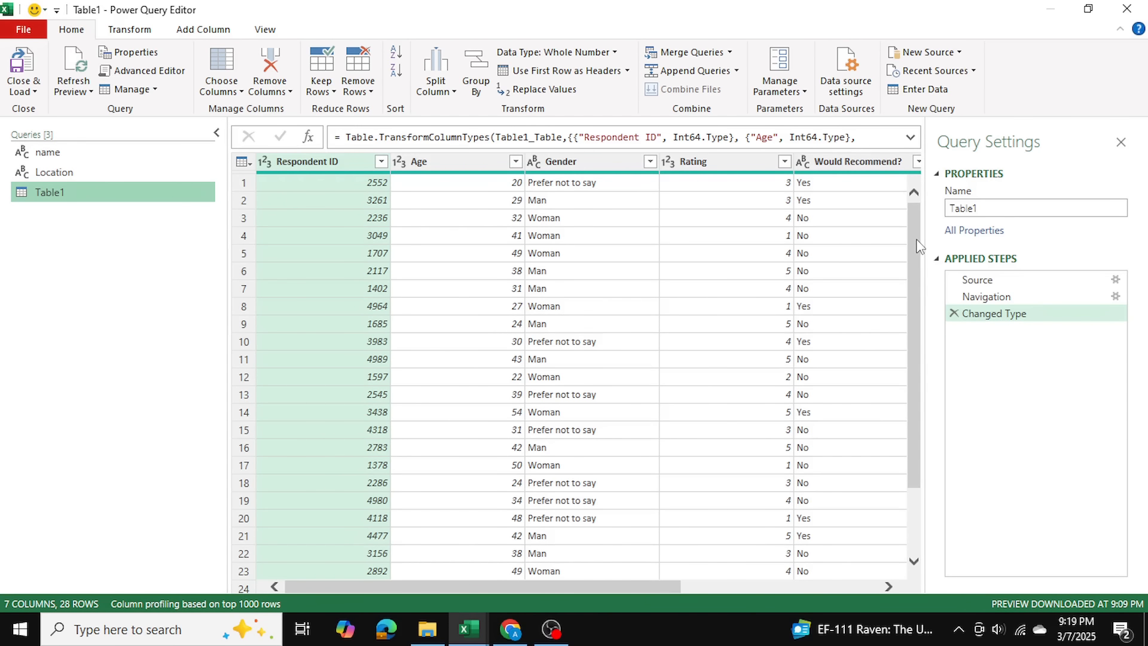
drag(916, 241, 933, 169)
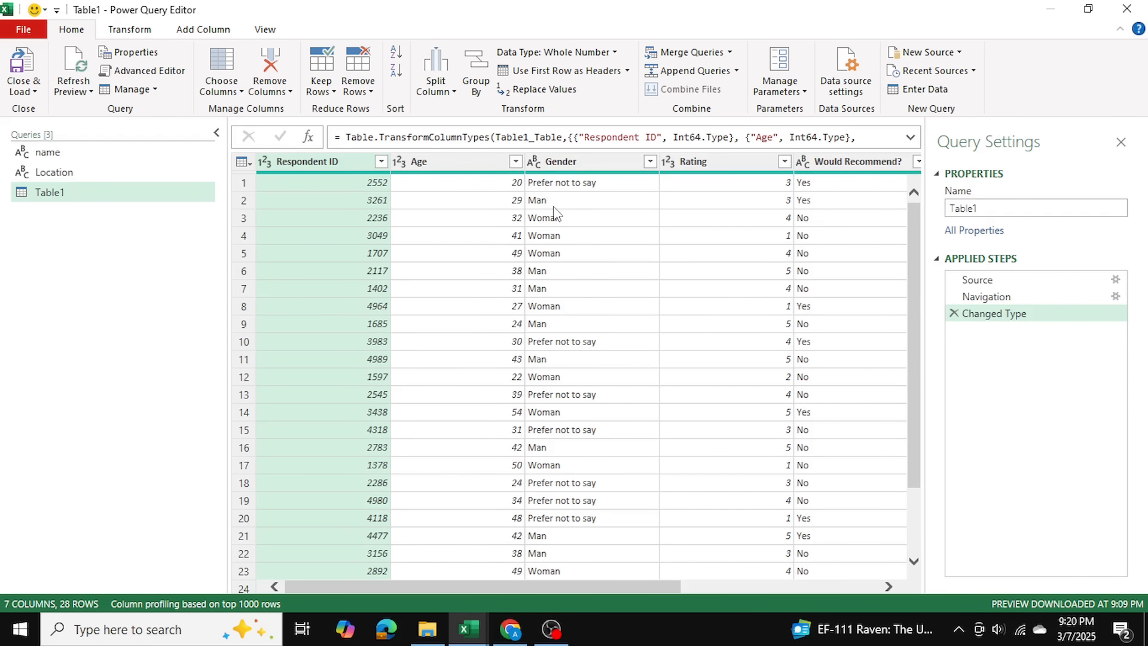
Step: Replace the hard-coded file path in the Table1 query's Source formula with Location&name inside File.Contents
click(977, 280)
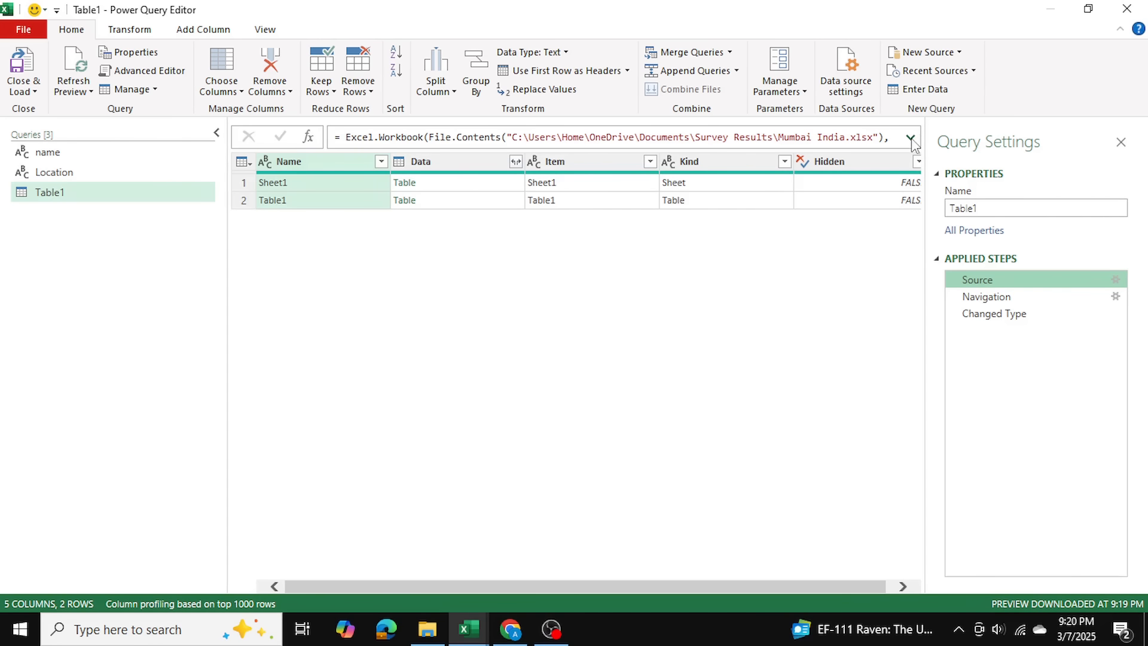
click(909, 139)
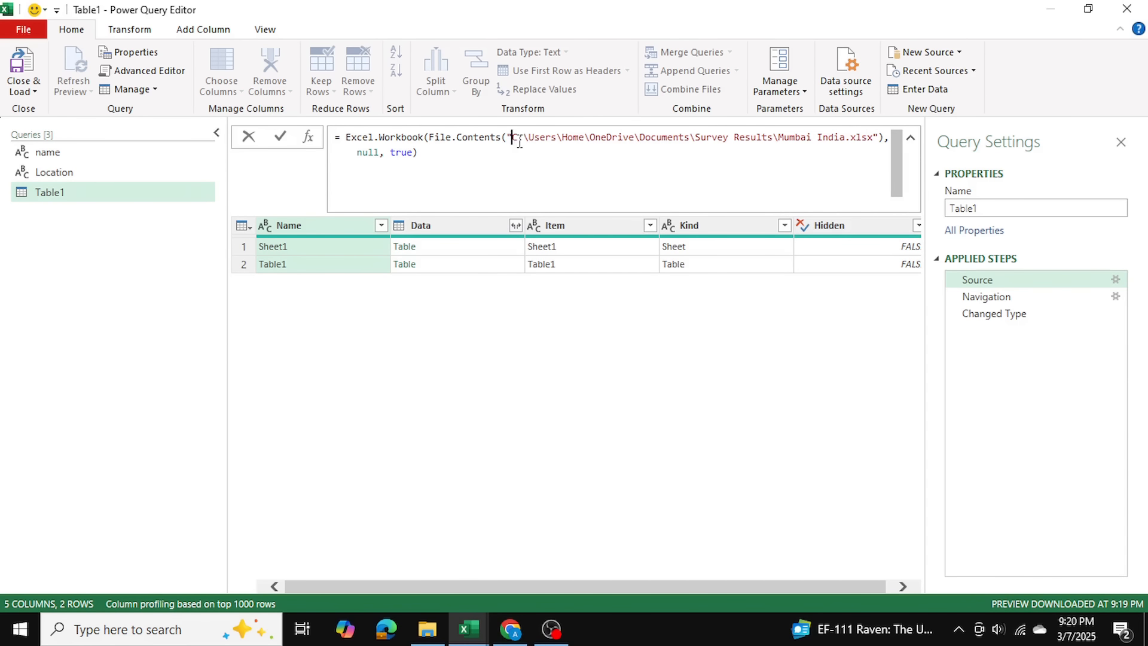
drag(519, 143, 874, 146)
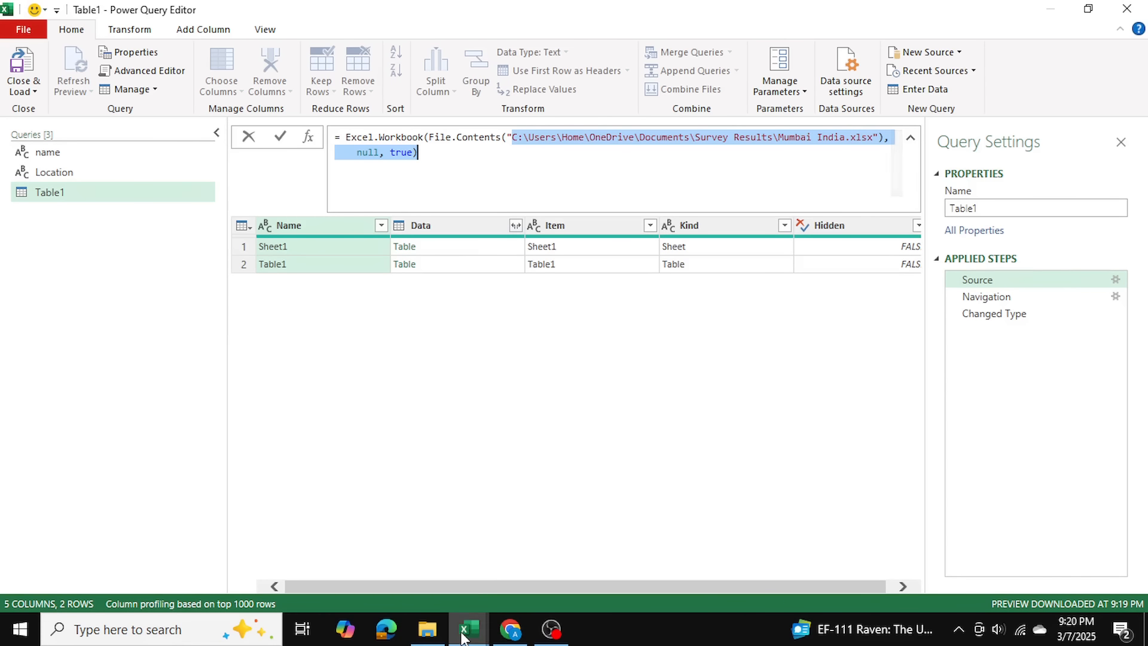
mouse_move(468, 628)
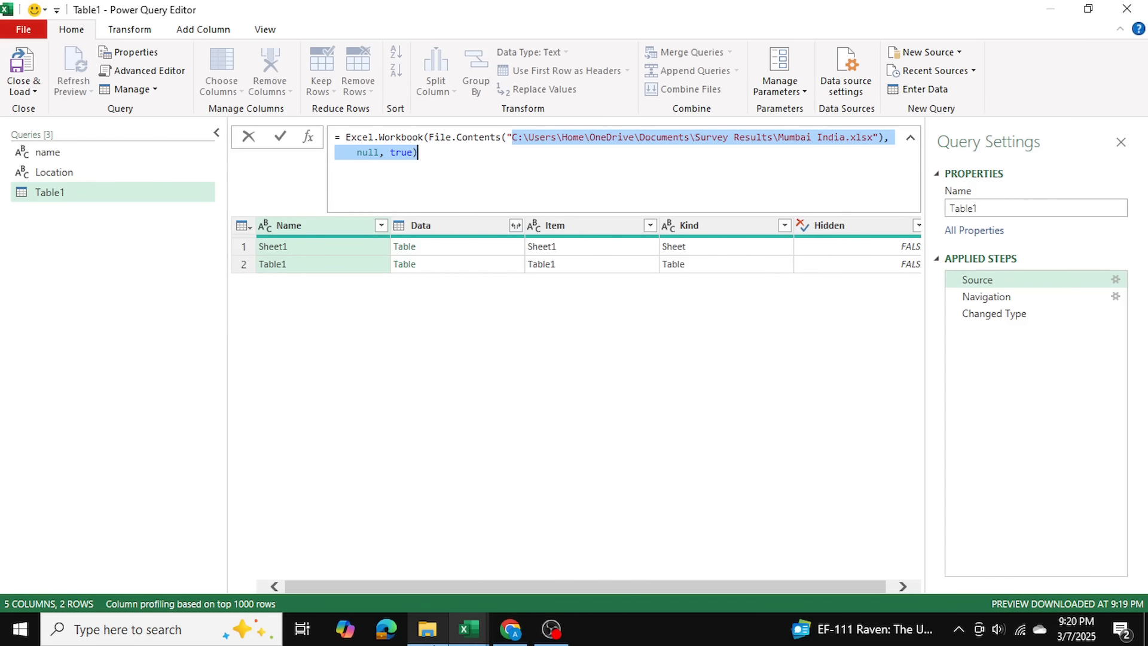
click(426, 628)
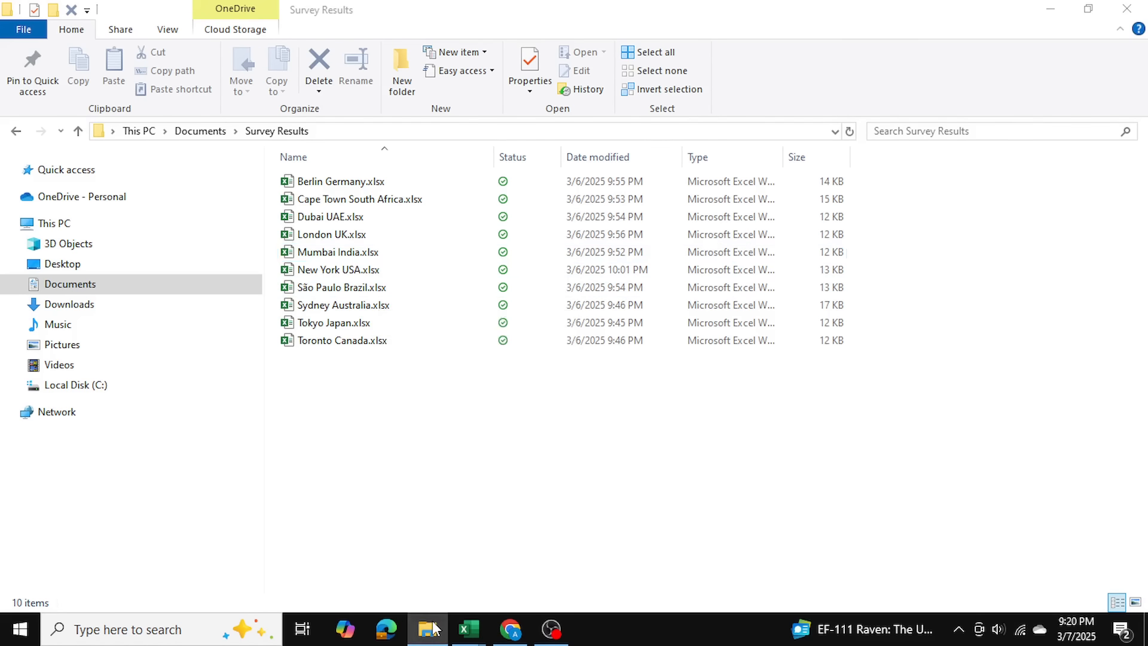
key(alt+Tab)
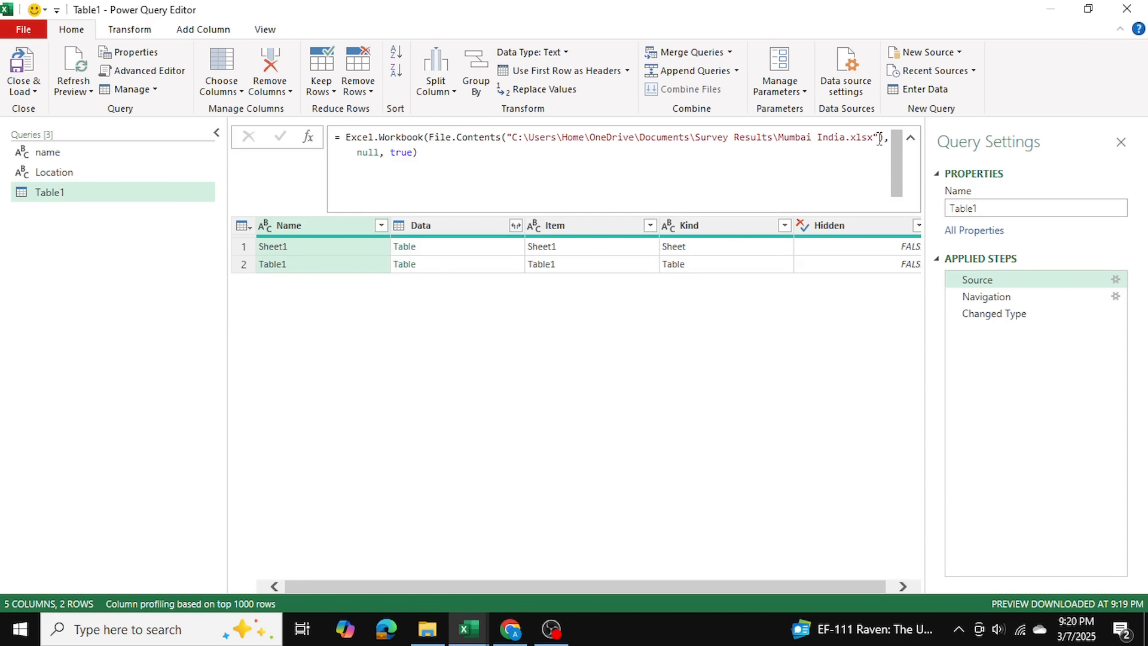
drag(880, 138, 505, 137)
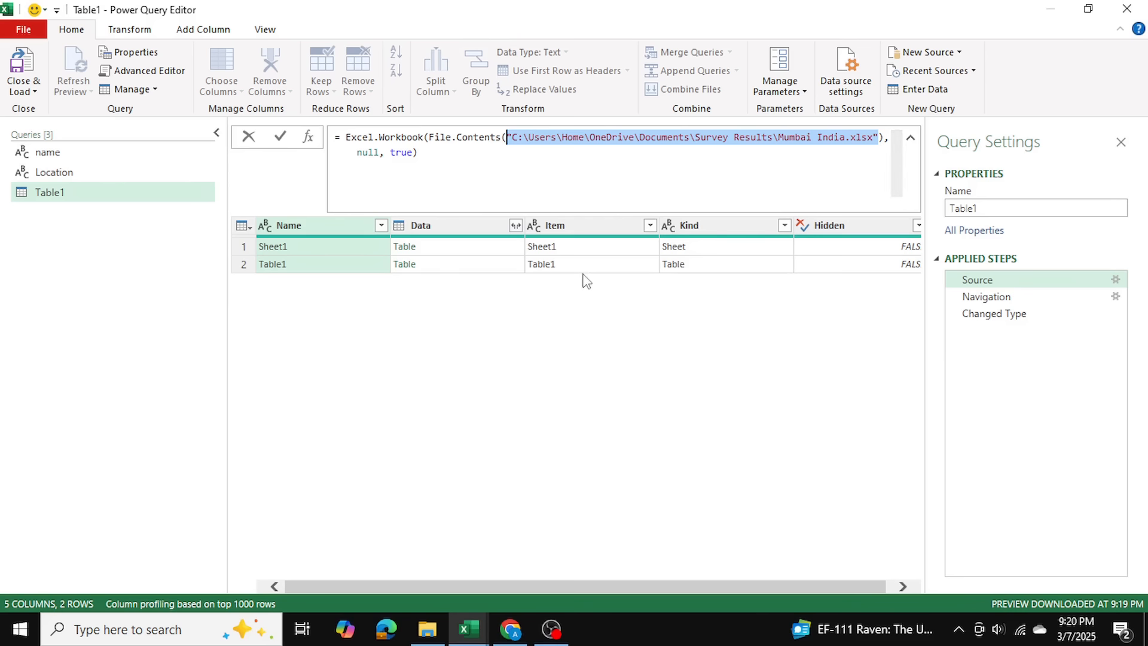
key(BackSpace)
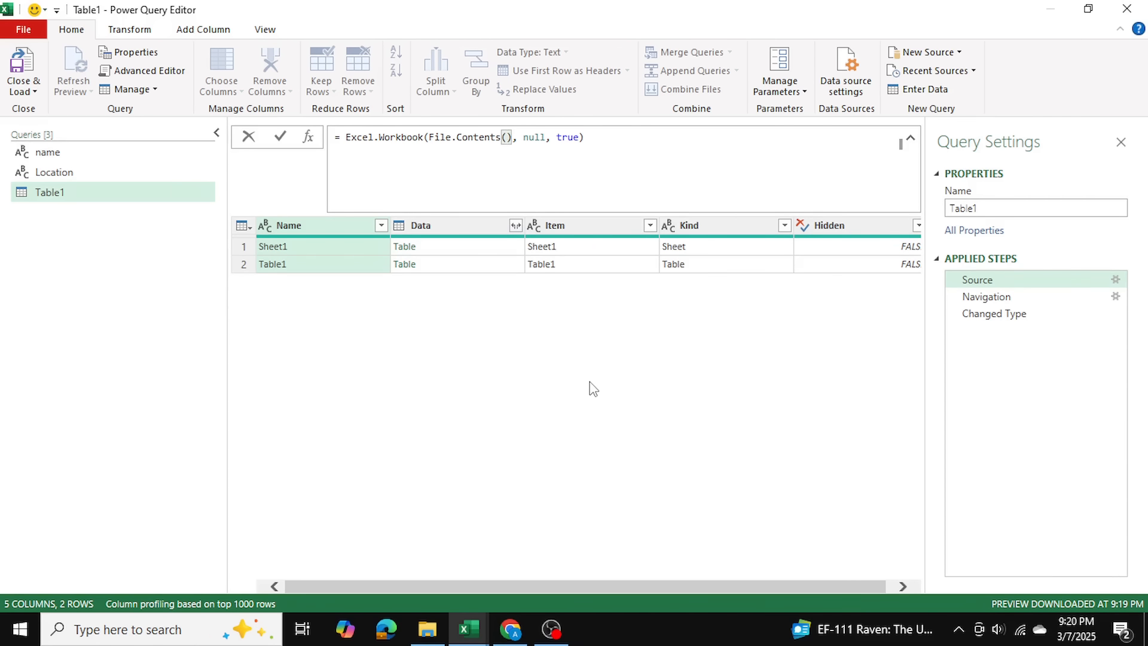
text(Location&)
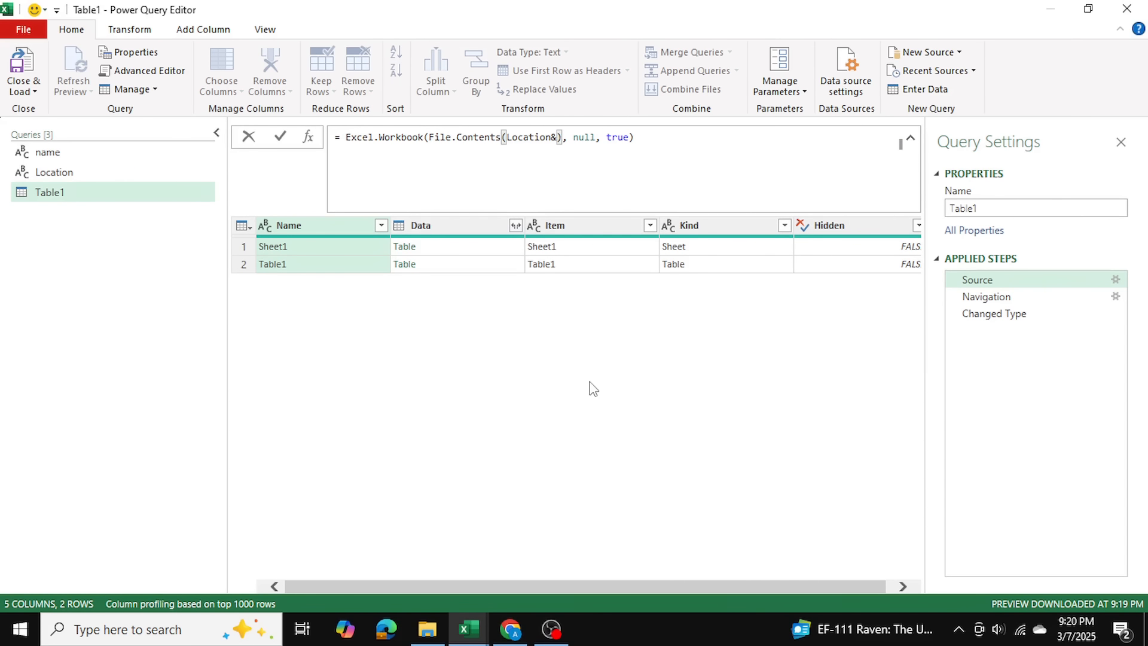
text(name)
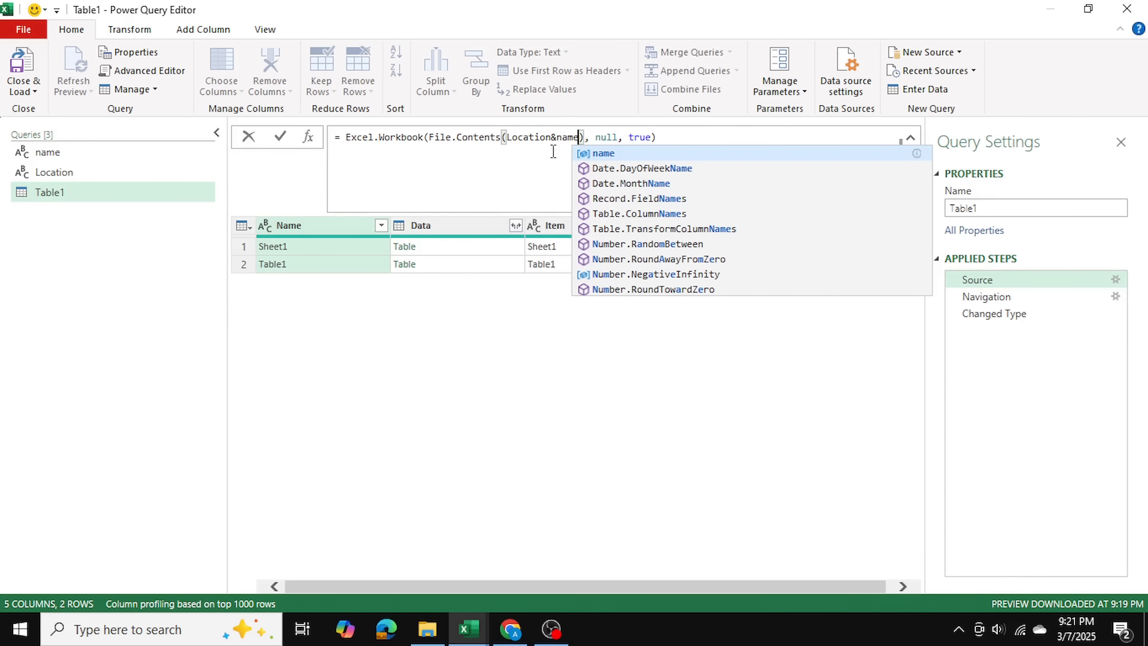
key(Escape)
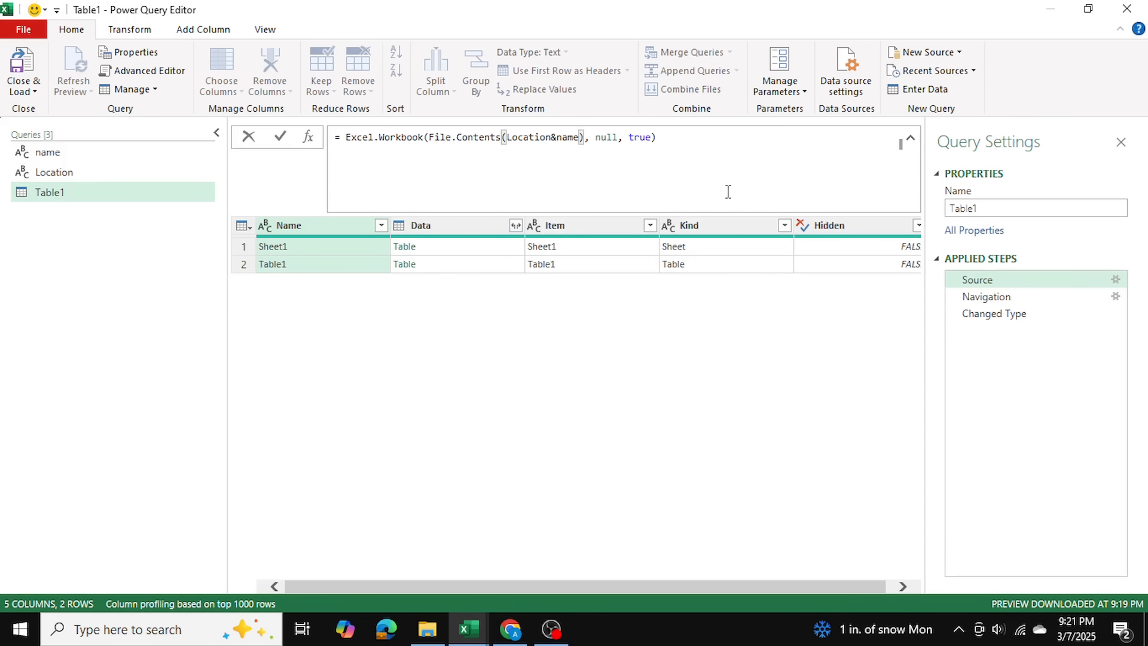
key(Return)
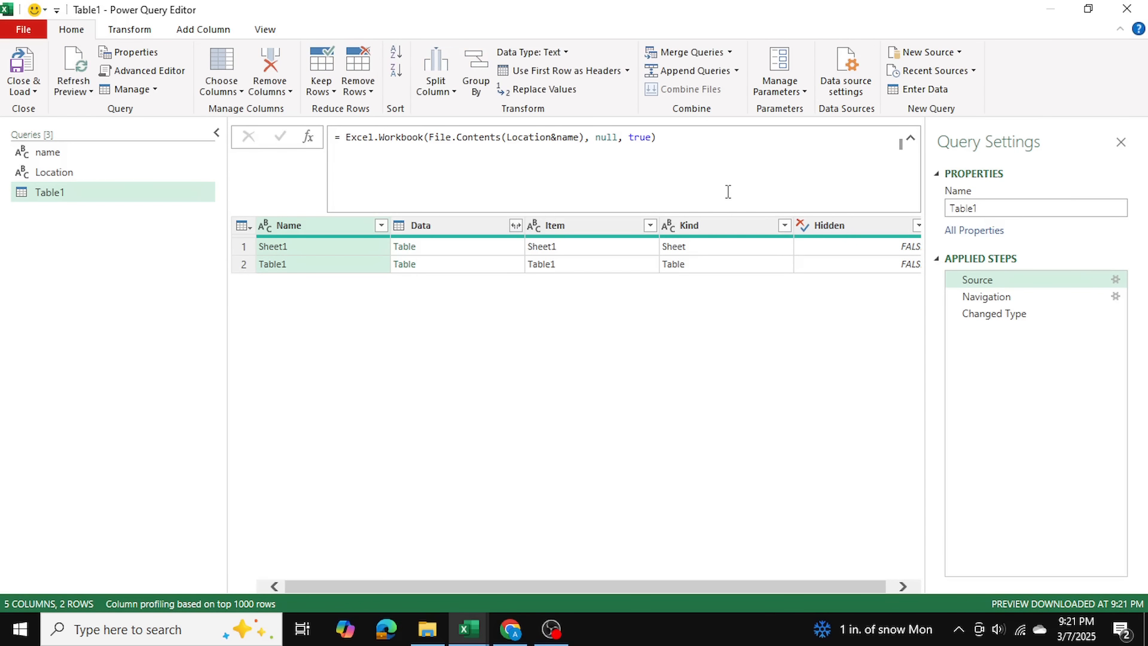
Step: Delete the Changed Type step from the Table1 query and go back to its Source step
click(985, 297)
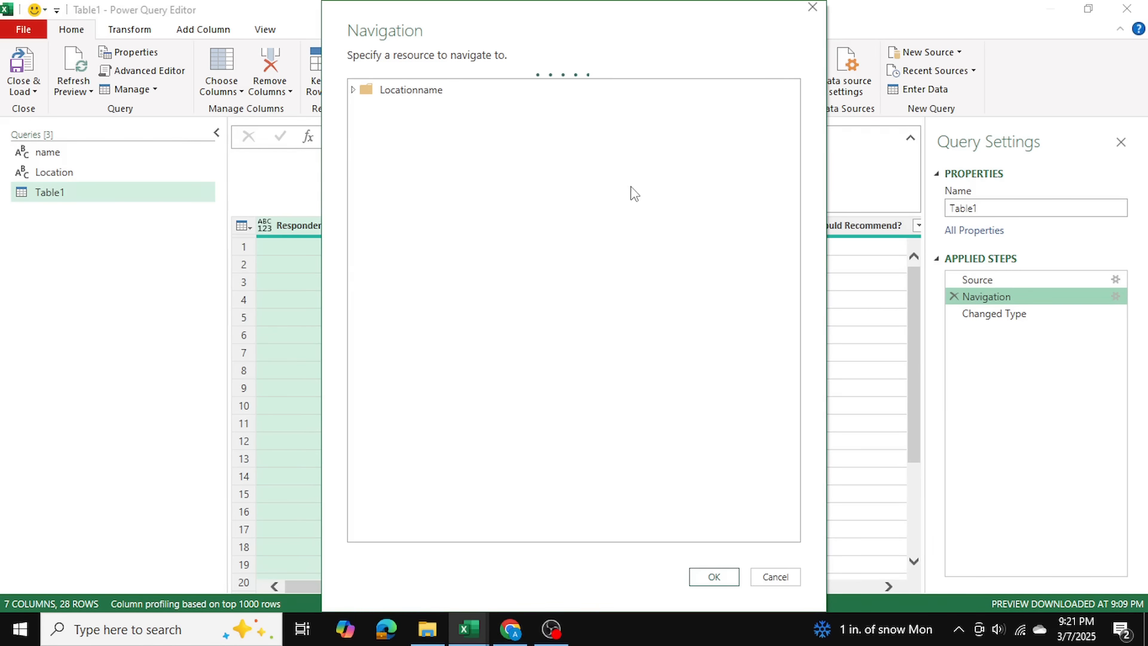
click(812, 8)
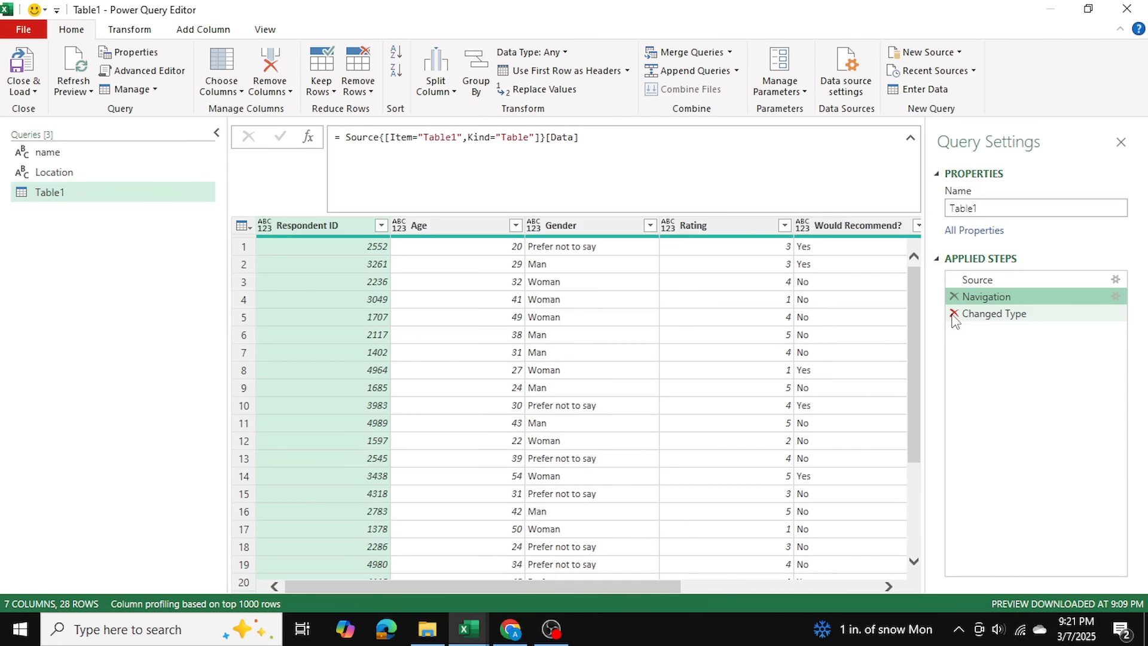
click(954, 314)
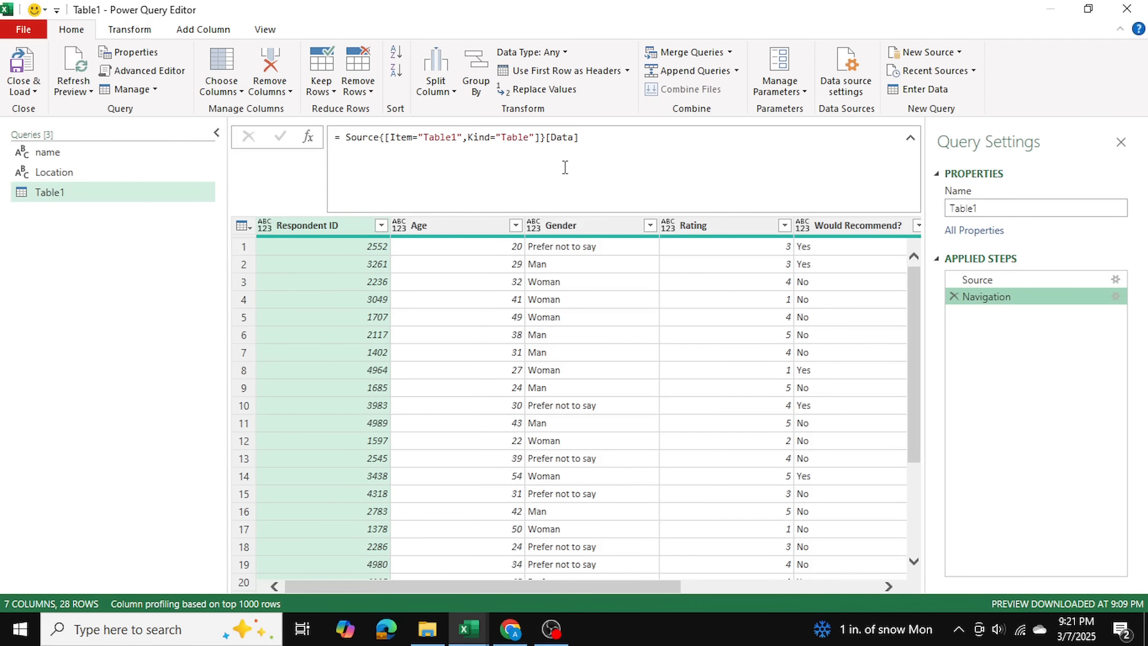
click(992, 280)
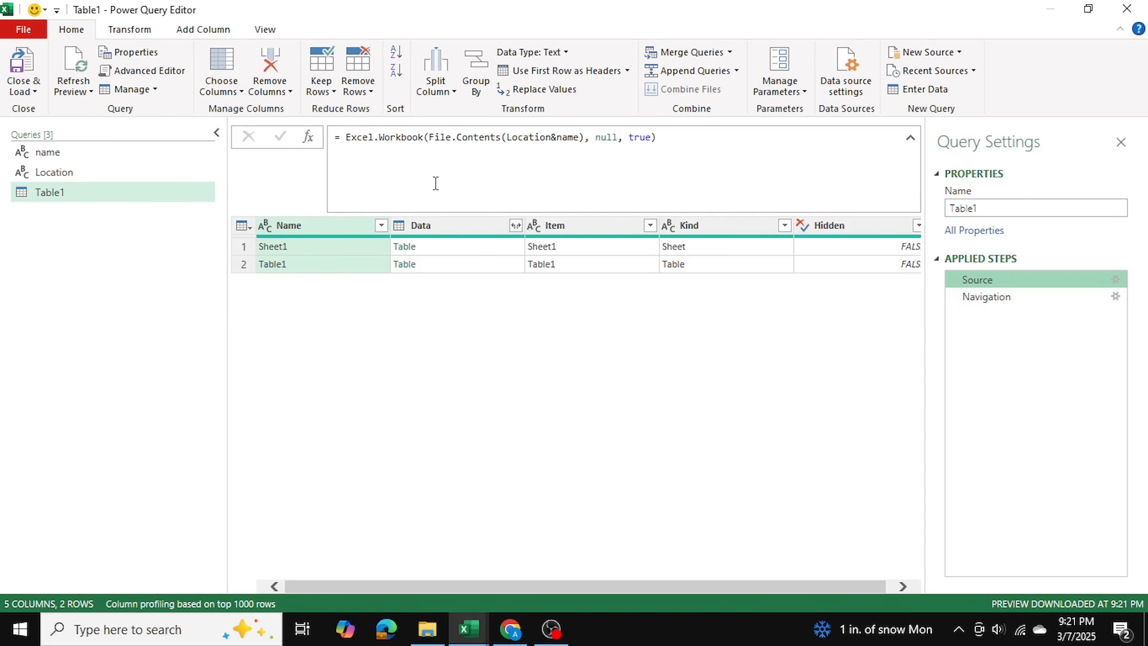
Step: Review the global Privacy Levels in Query Options and accept Always ignore Privacy Level settings
click(25, 34)
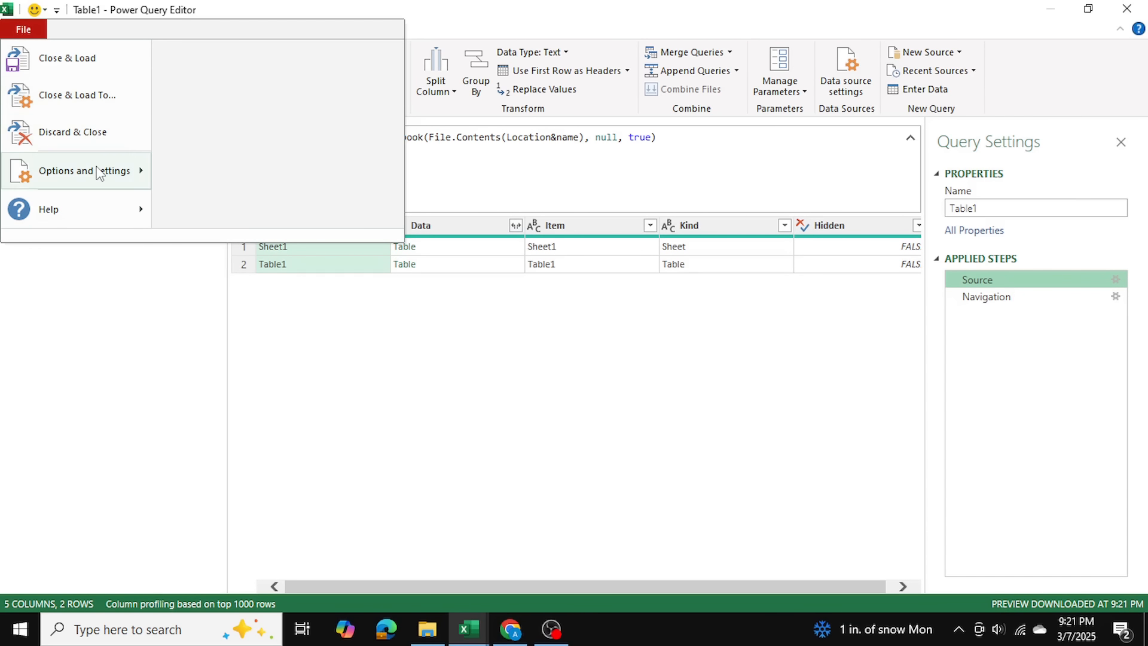
mouse_move(98, 171)
click(227, 83)
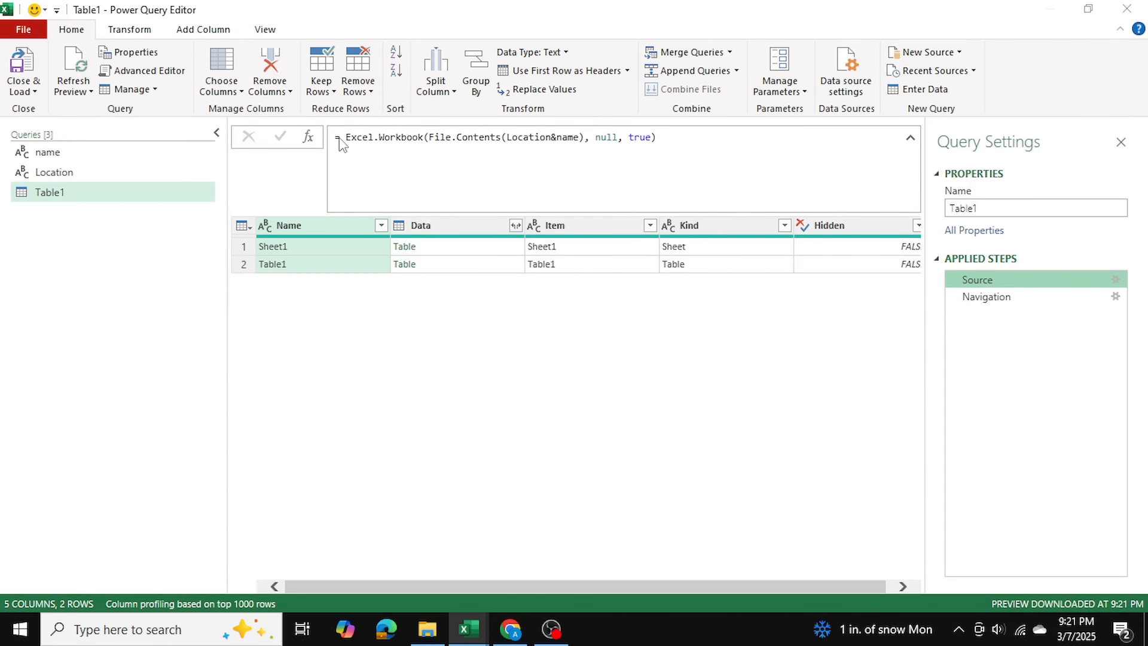
click(350, 238)
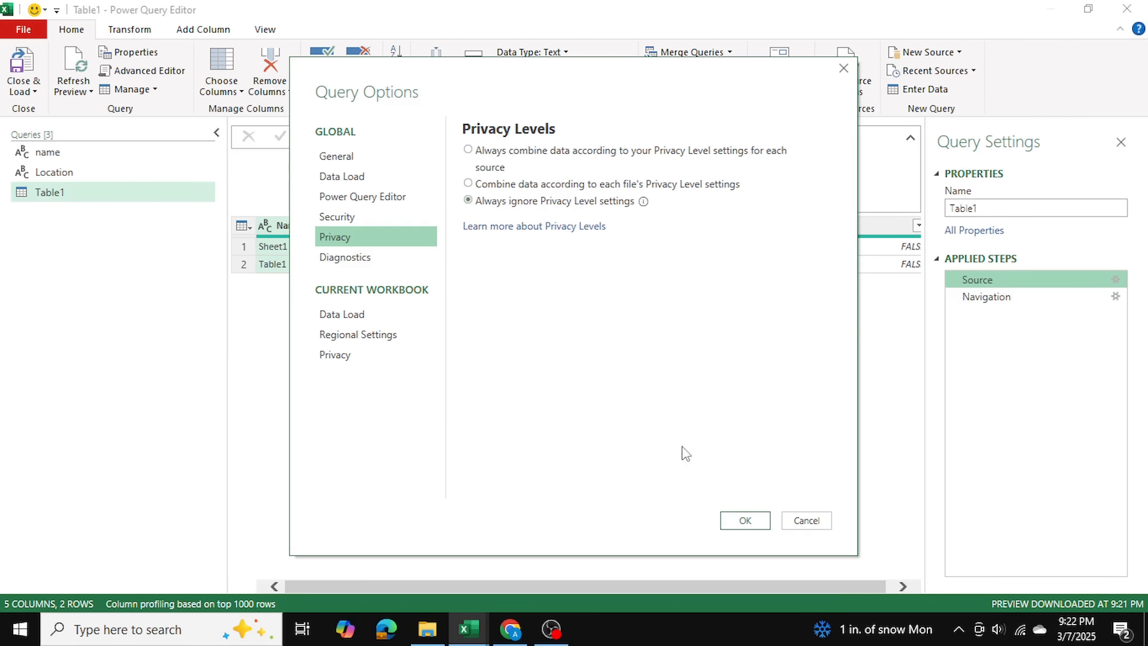
click(744, 519)
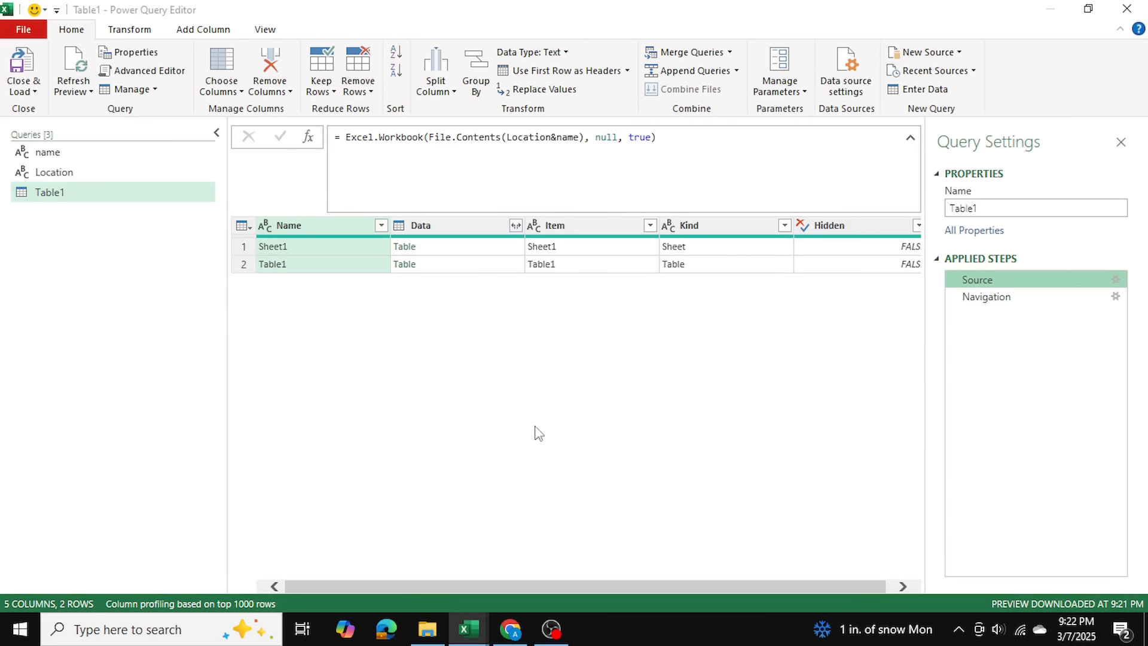
Step: Load the Table1 query's Navigation result as a table into the existing Master Survey Data sheet at cell A8, and dismiss the queries list
click(981, 298)
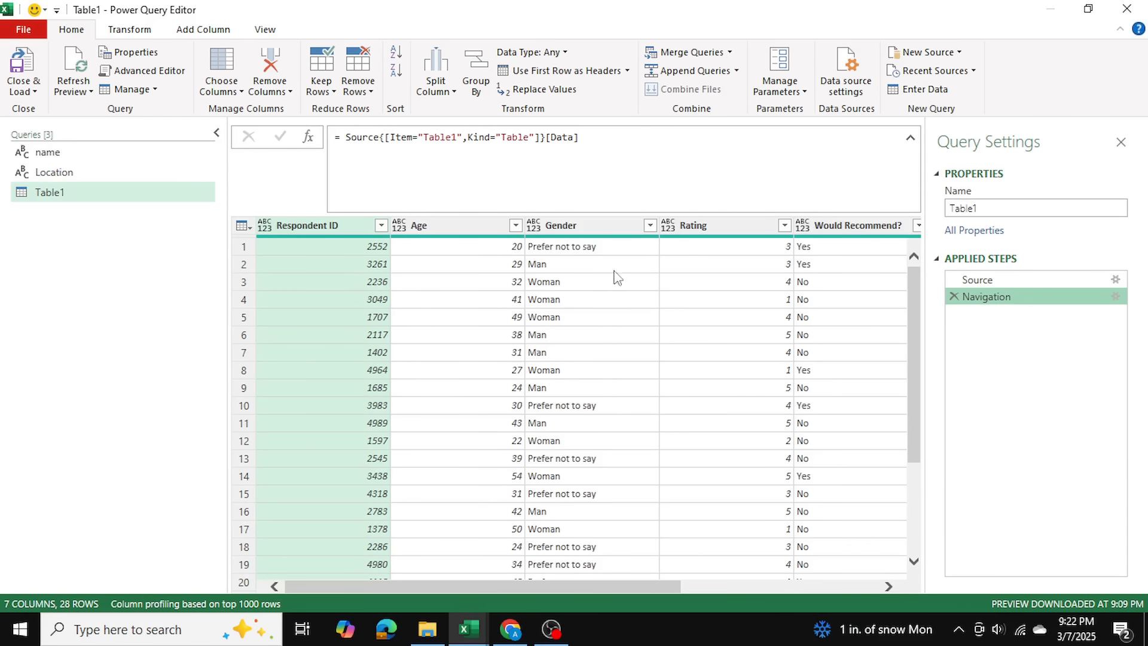
drag(916, 294, 916, 258)
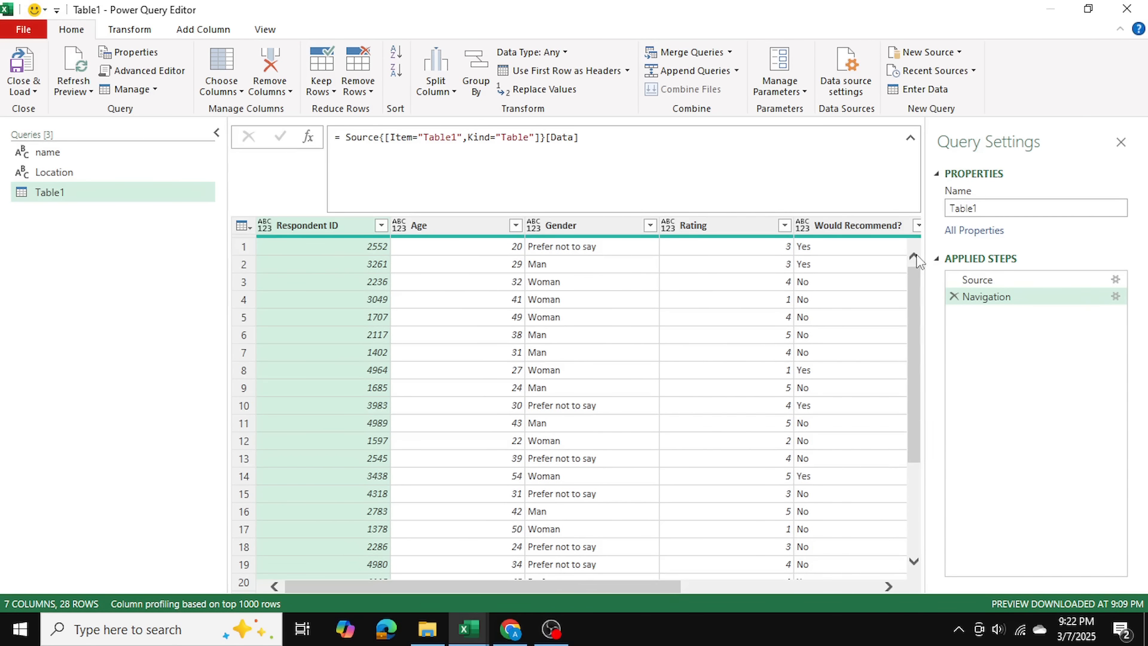
click(30, 97)
click(55, 127)
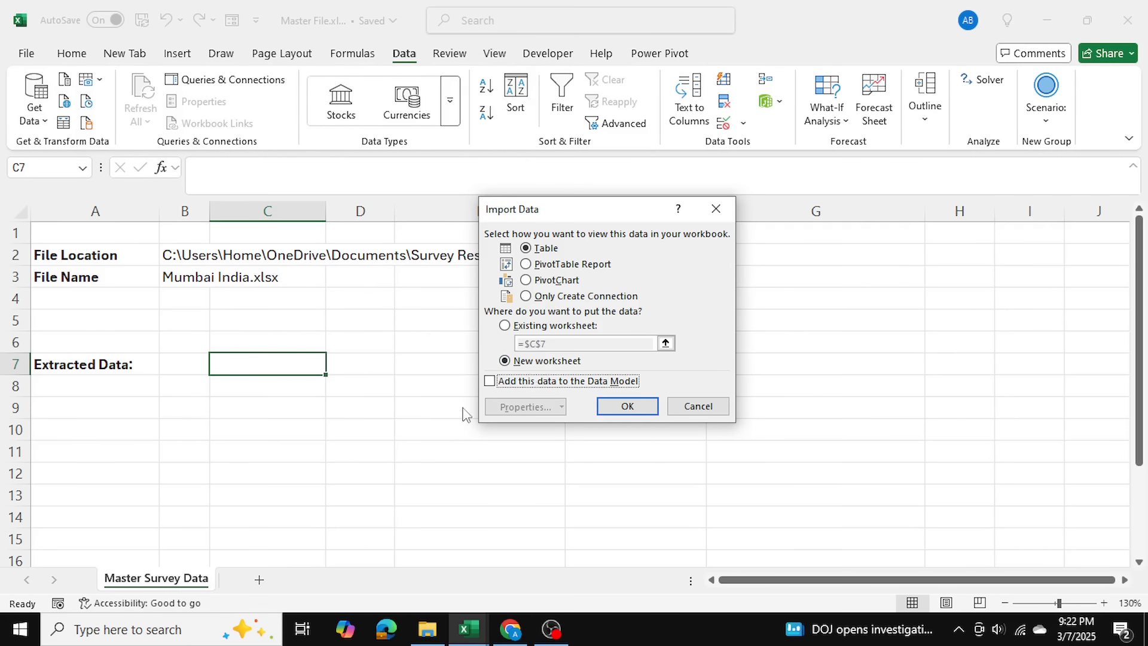
click(526, 250)
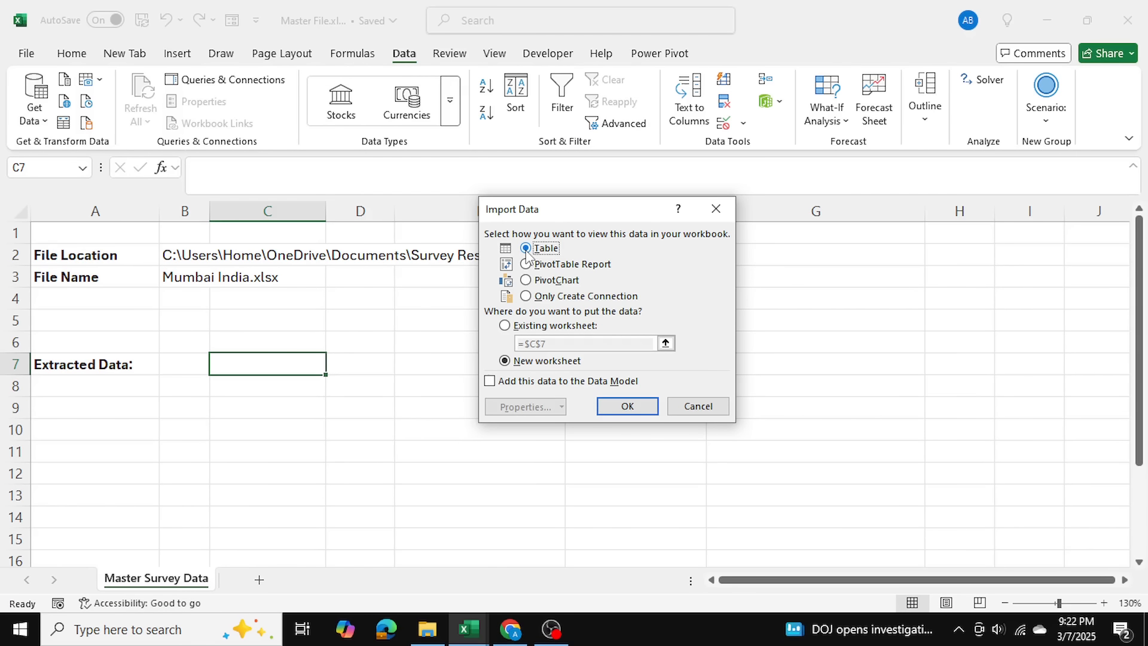
click(506, 326)
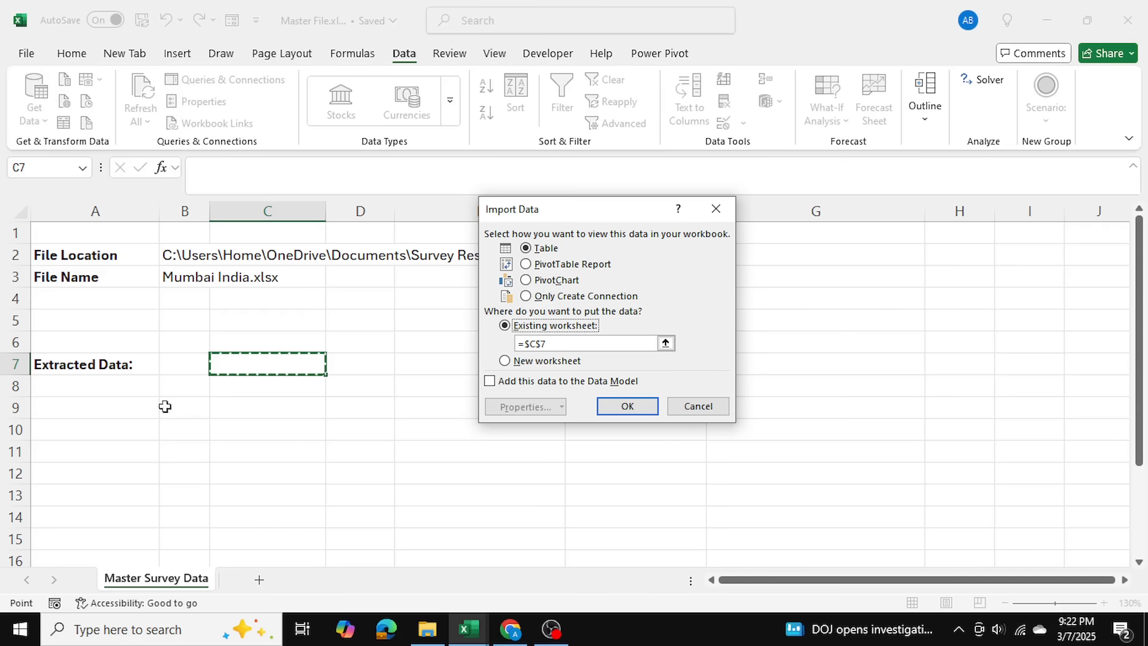
click(117, 391)
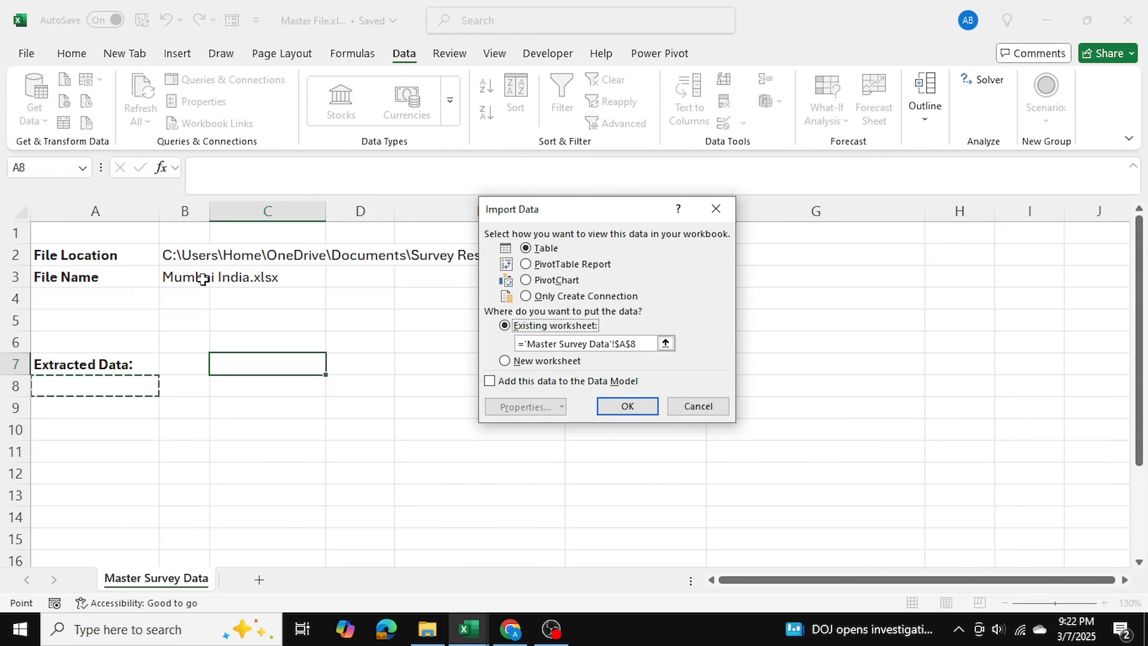
click(632, 406)
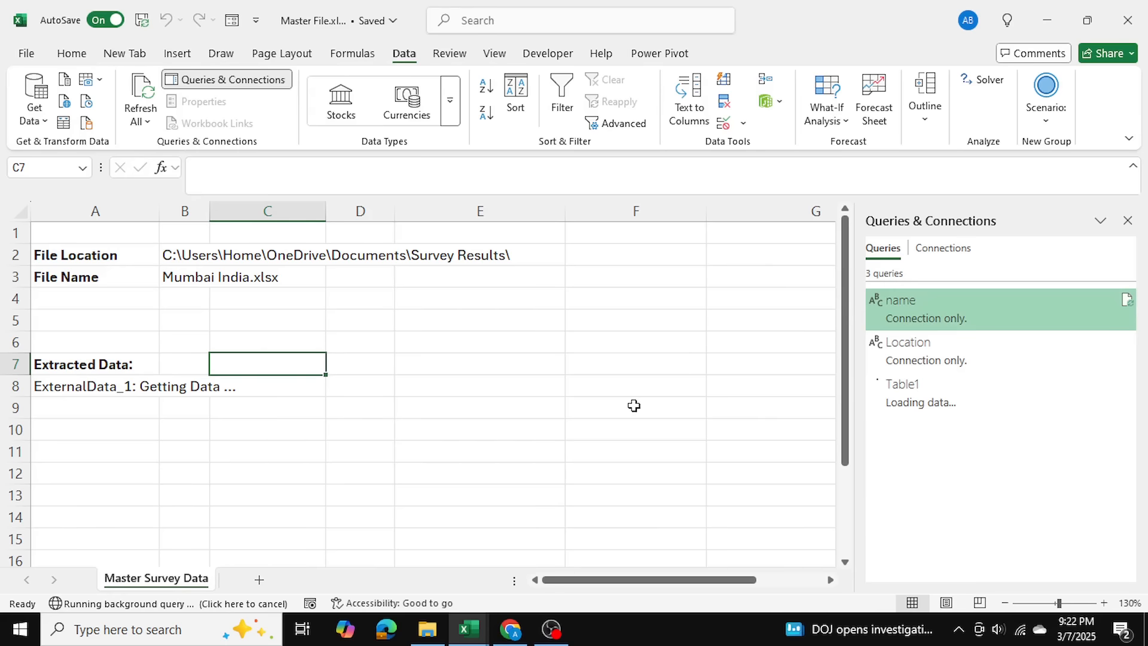
click(1127, 221)
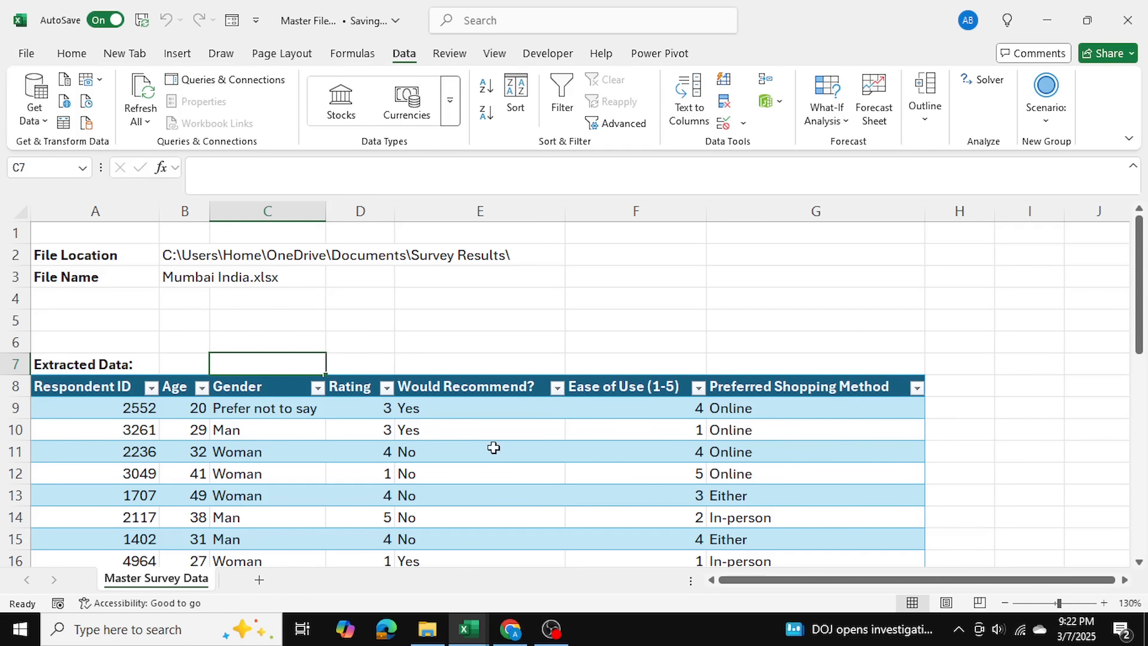
Step: Hide the filter buttons on the extracted data table's header row and look through its records
click(492, 448)
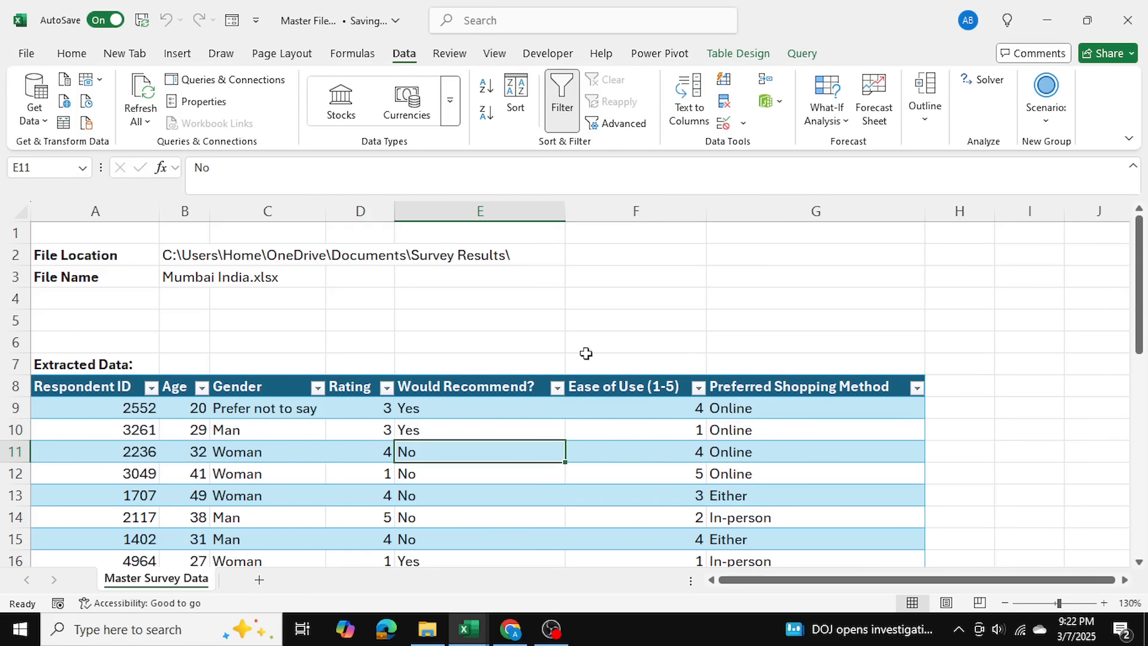
click(767, 58)
click(709, 80)
click(846, 262)
click(1025, 277)
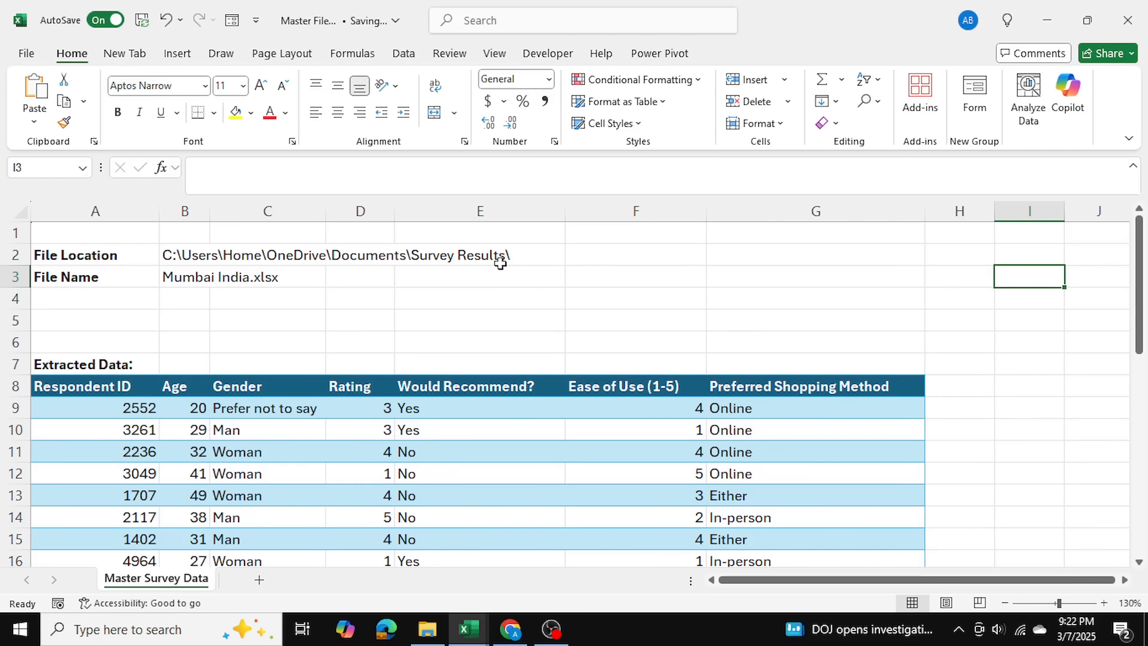
scroll(356, 295, down, 7)
scroll(355, 295, up, 7)
Step: Open Sydney Australia.xlsx from the Survey Results folder in File Explorer
click(434, 622)
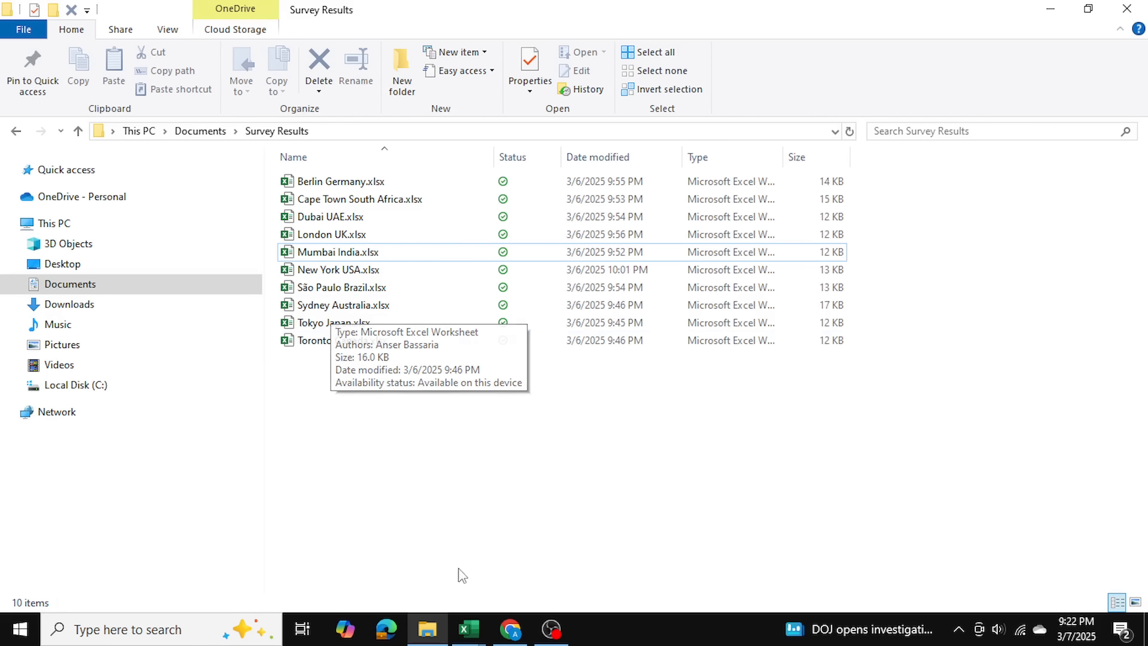
click(377, 315)
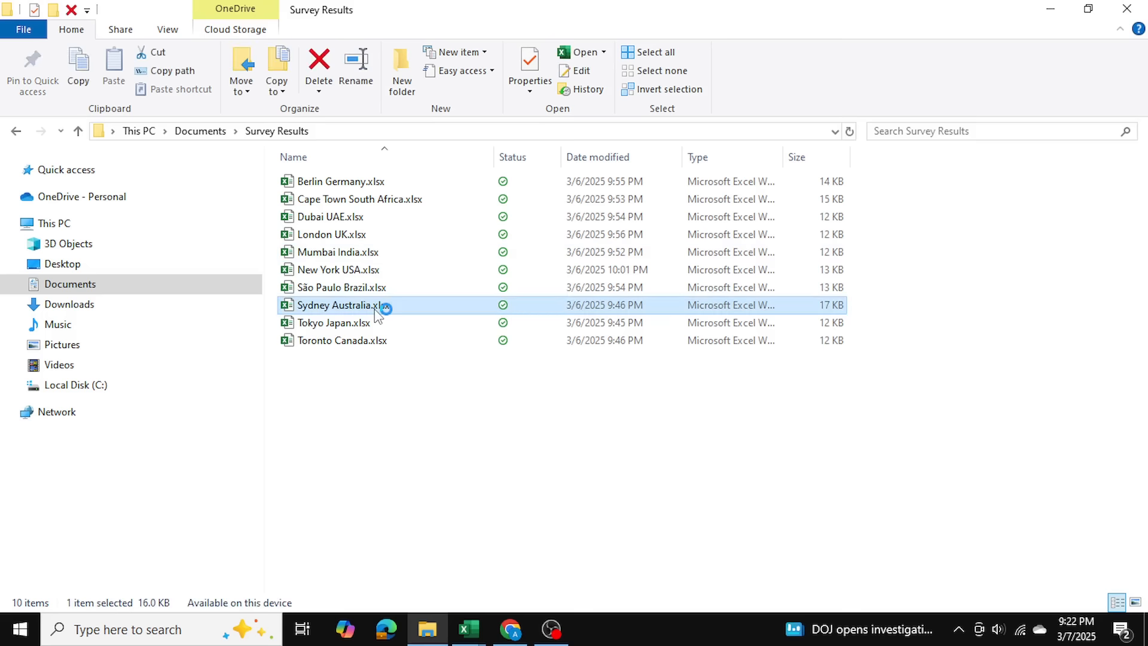
key(alt+Tab)
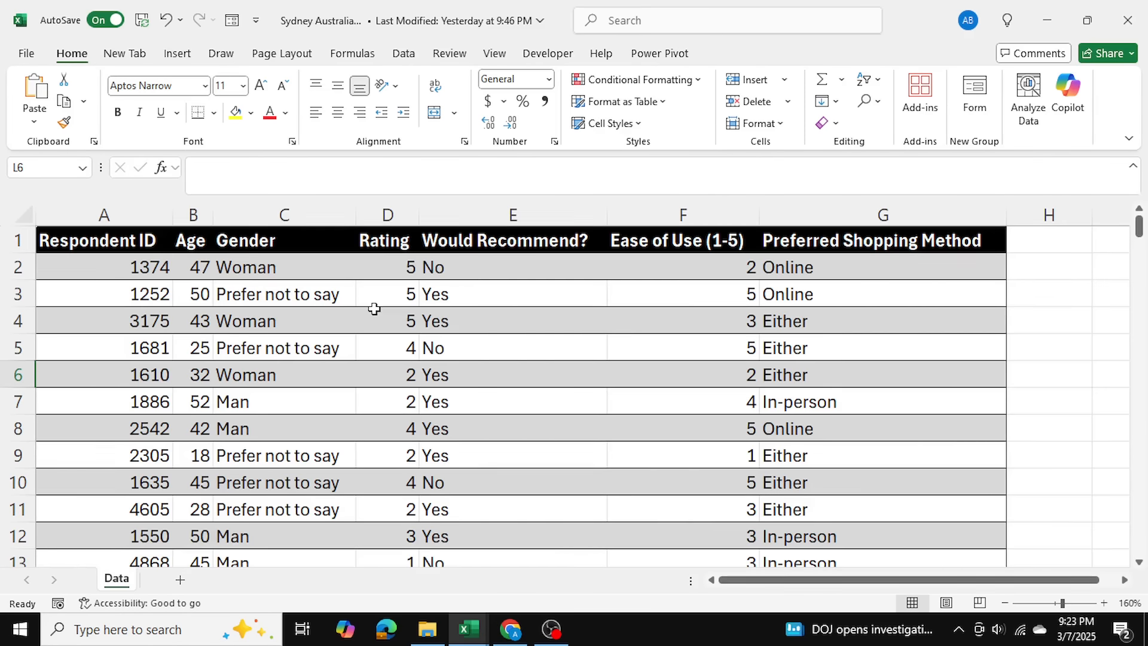
Step: Add a new record in row 179 below the survey table with Respondent ID 1234 and Age 50
drag(1139, 227, 1139, 545)
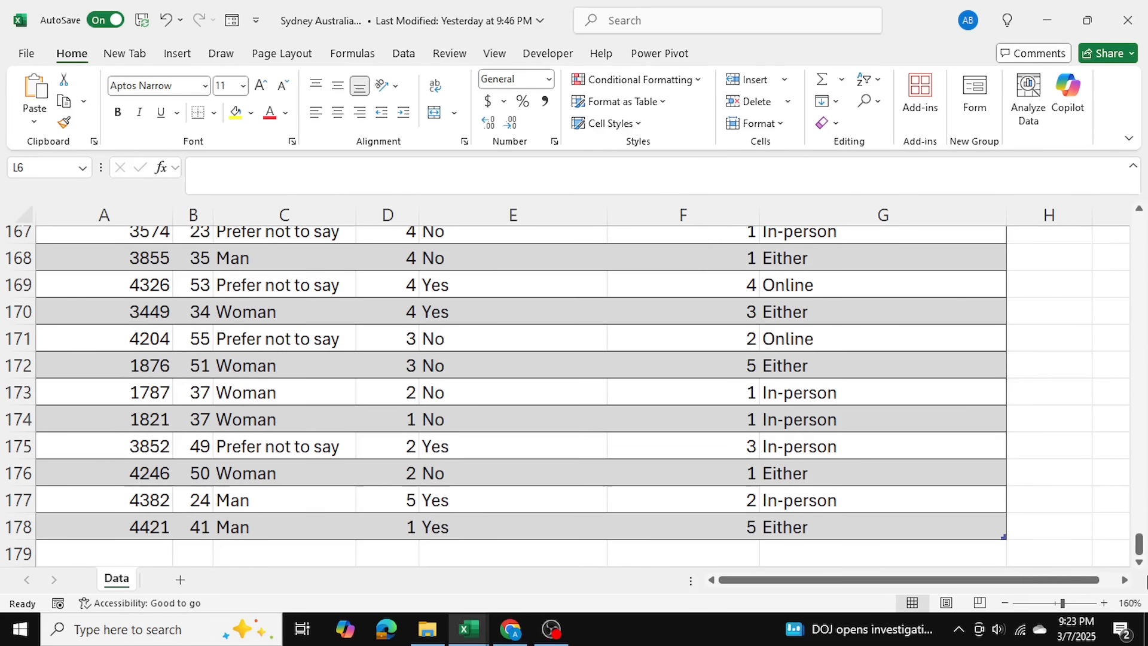
click(153, 551)
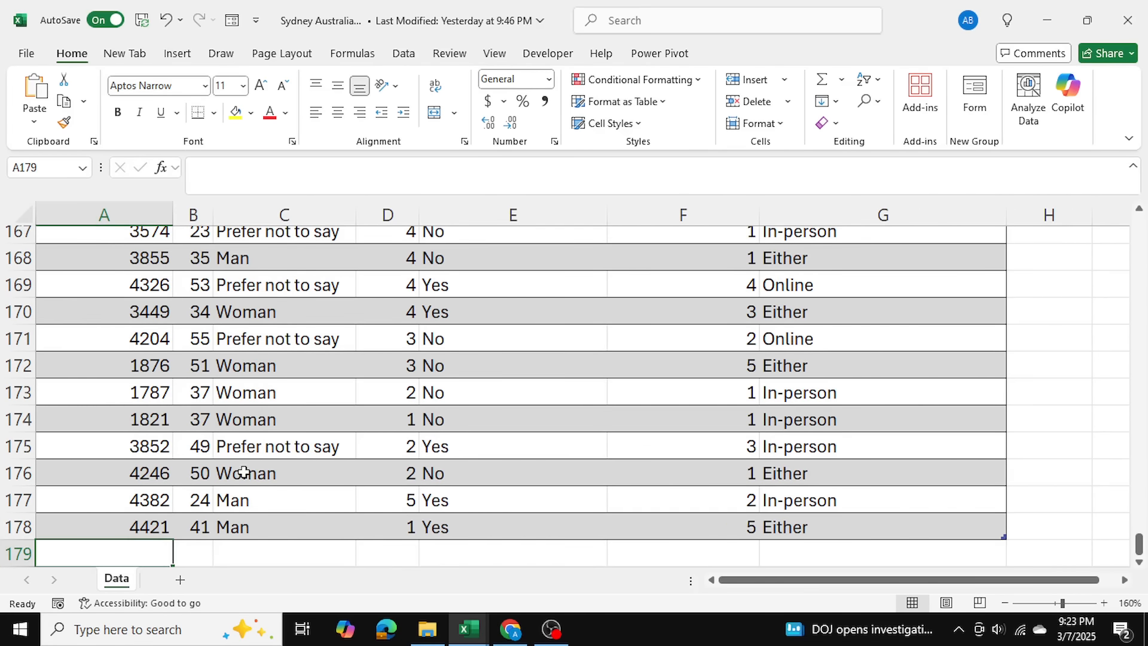
scroll(261, 398, down, 1)
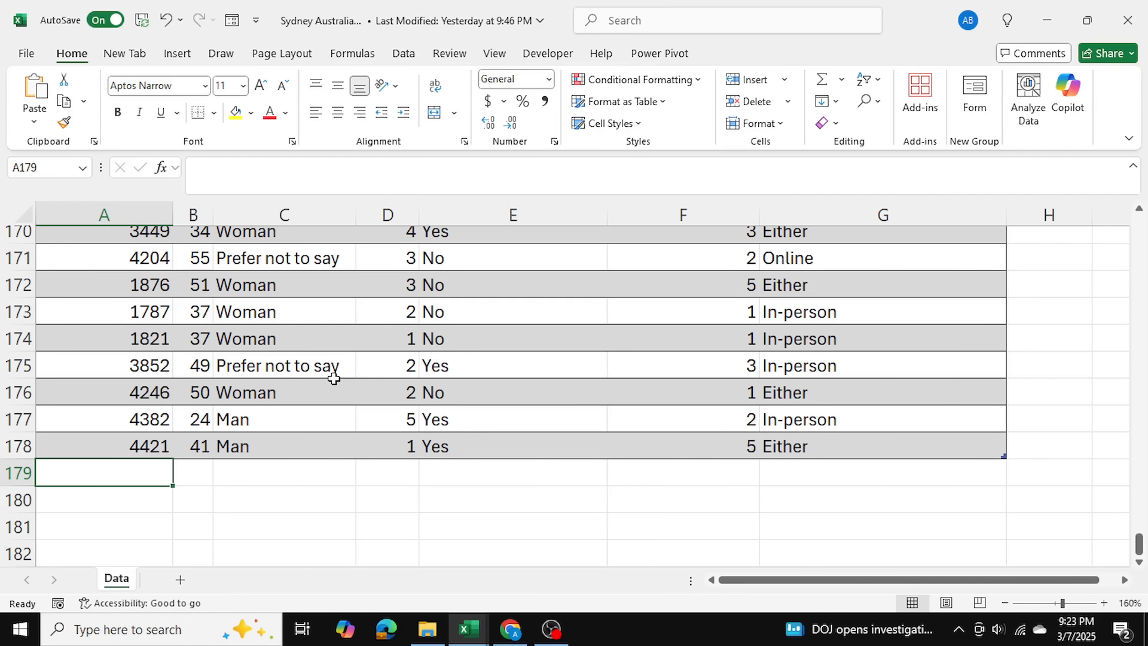
text(123)
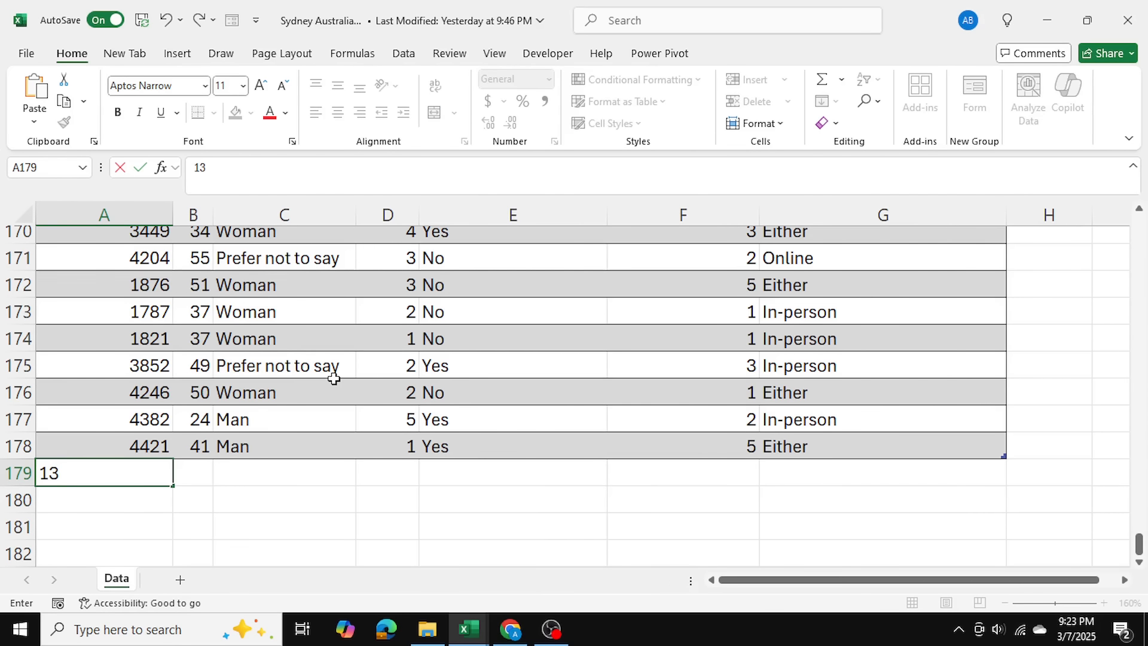
text(4)
key(BackSpace)
key(BackSpace)
text(234)
key(Tab)
text(5)
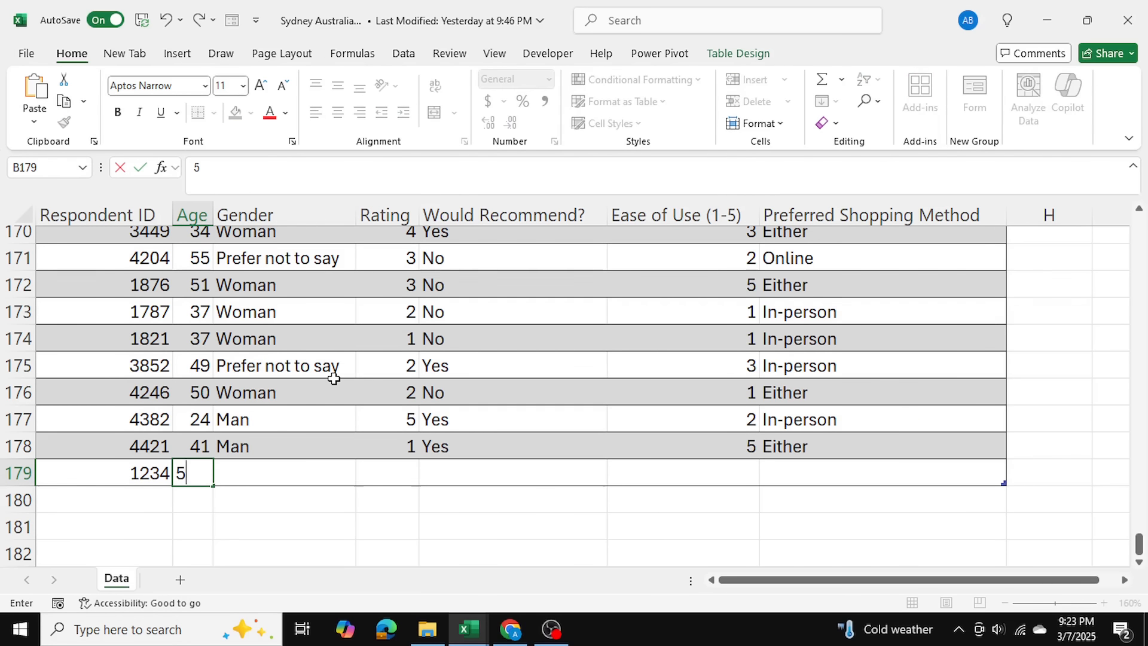
text(0)
key(Tab)
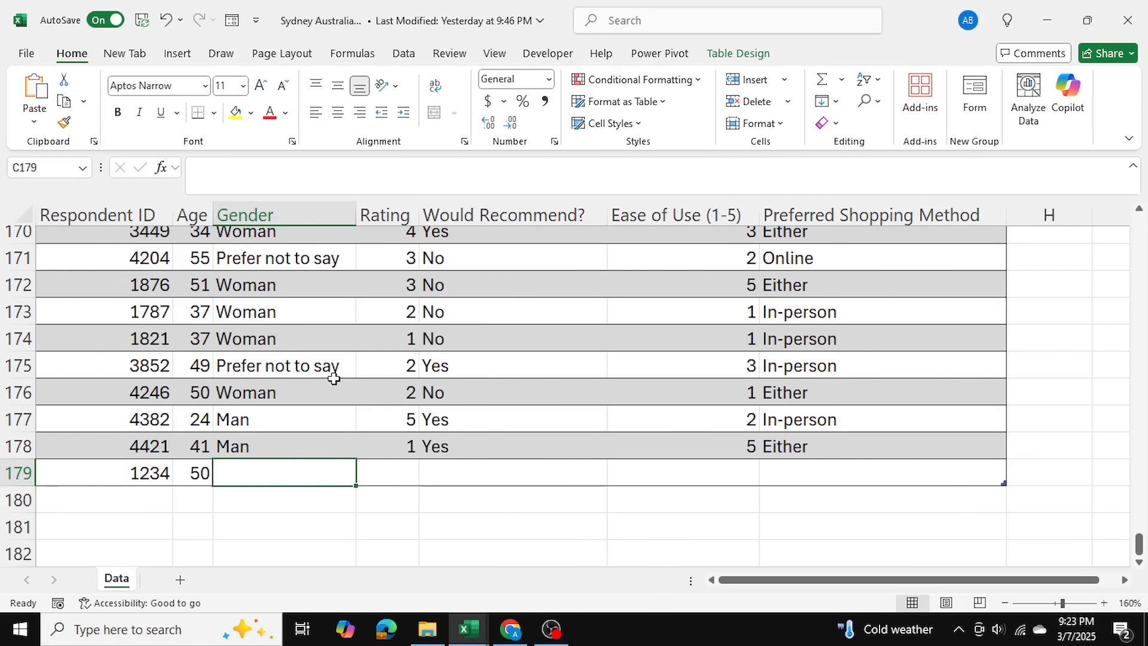
Step: Complete row 179 with Test for Gender, Rating, Would Recommend and Ease of Use, and a first name for Preferred Shopping Method
text(Test)
key(Tab)
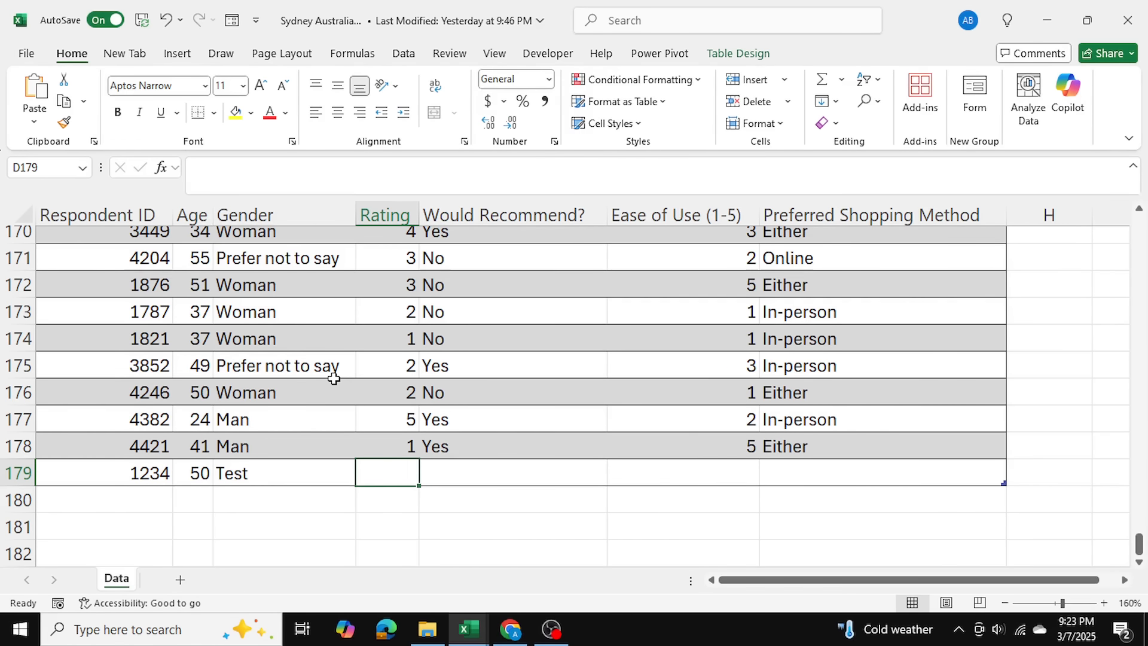
text(Test)
key(Tab)
text(tes)
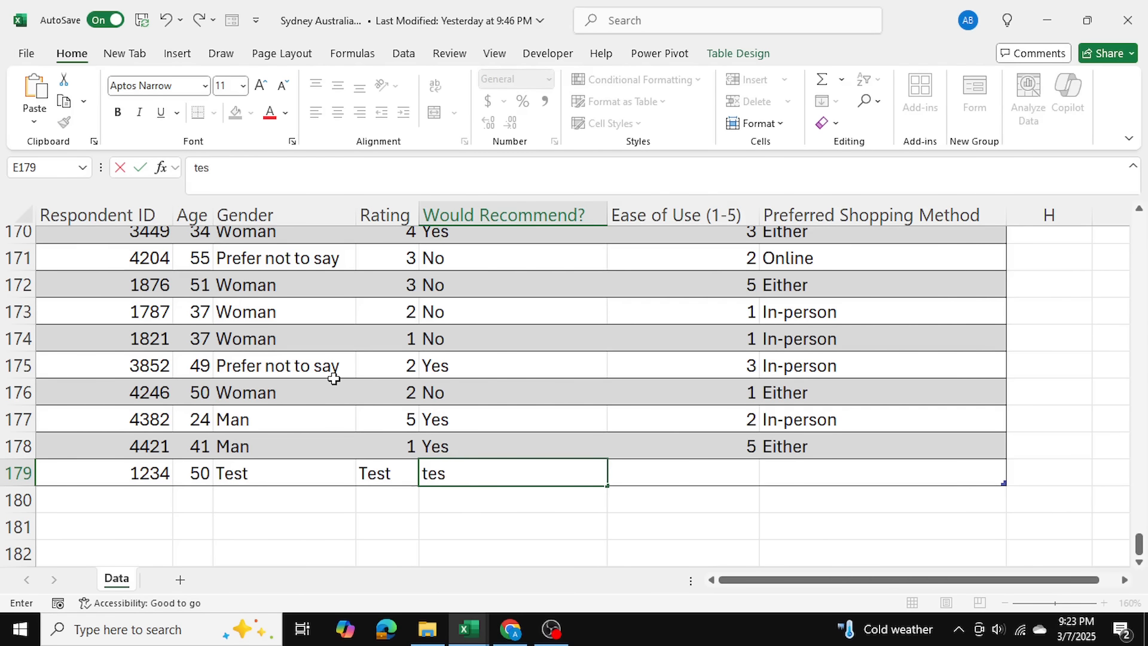
text(t)
key(Tab)
text(Test)
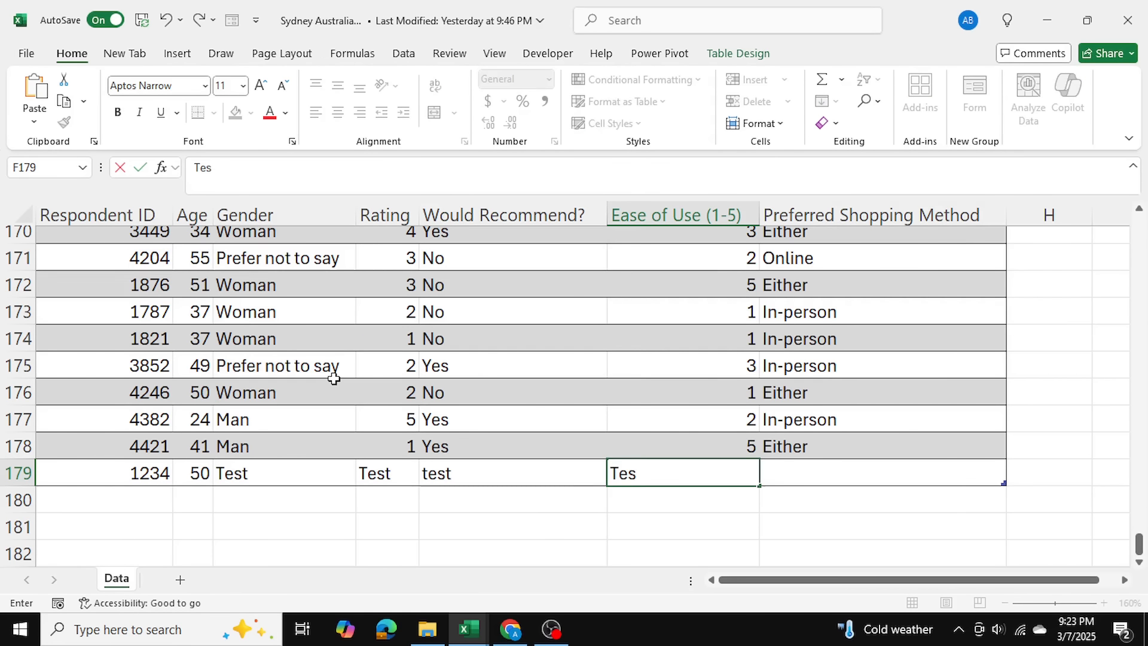
key(Tab)
text(Anser)
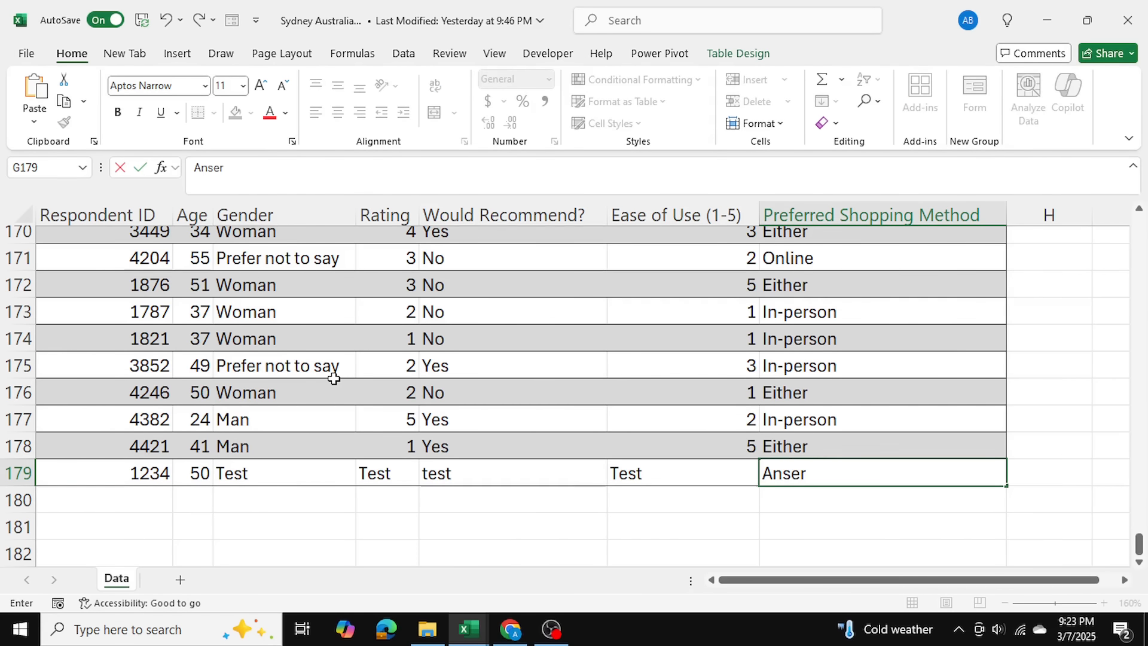
key(Return)
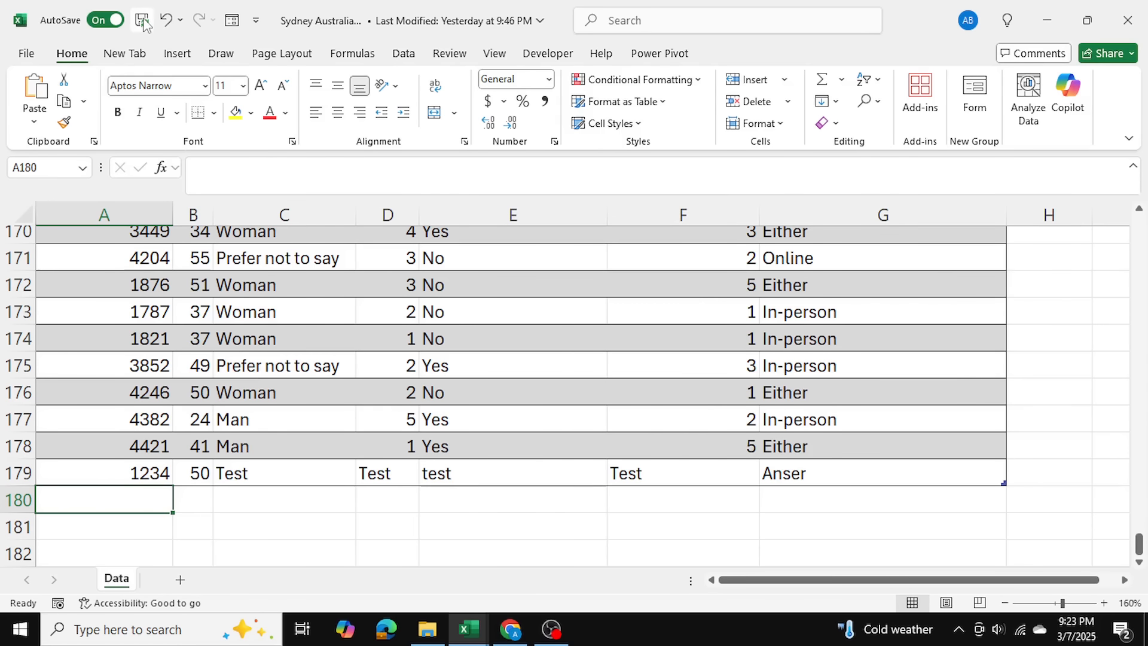
Step: Save the Sydney Australia workbook and close it
click(143, 22)
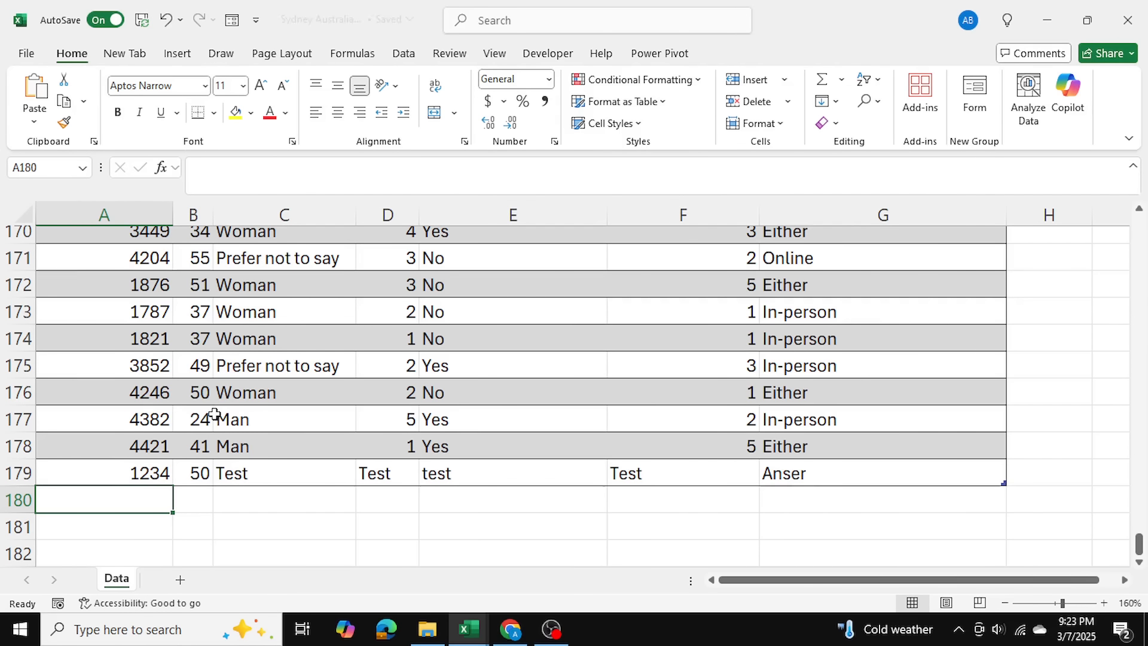
click(1126, 20)
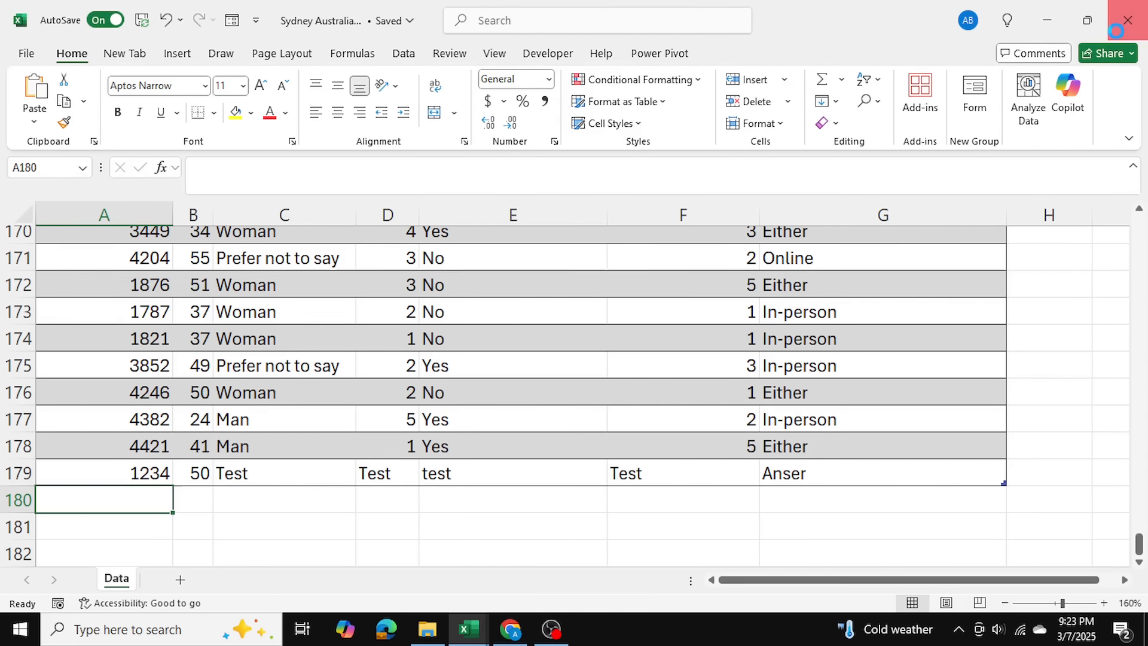
Step: Copy the file name Sydney Australia.xlsx from File Explorer and paste it into the File Name cell B3 of the master workbook
click(427, 629)
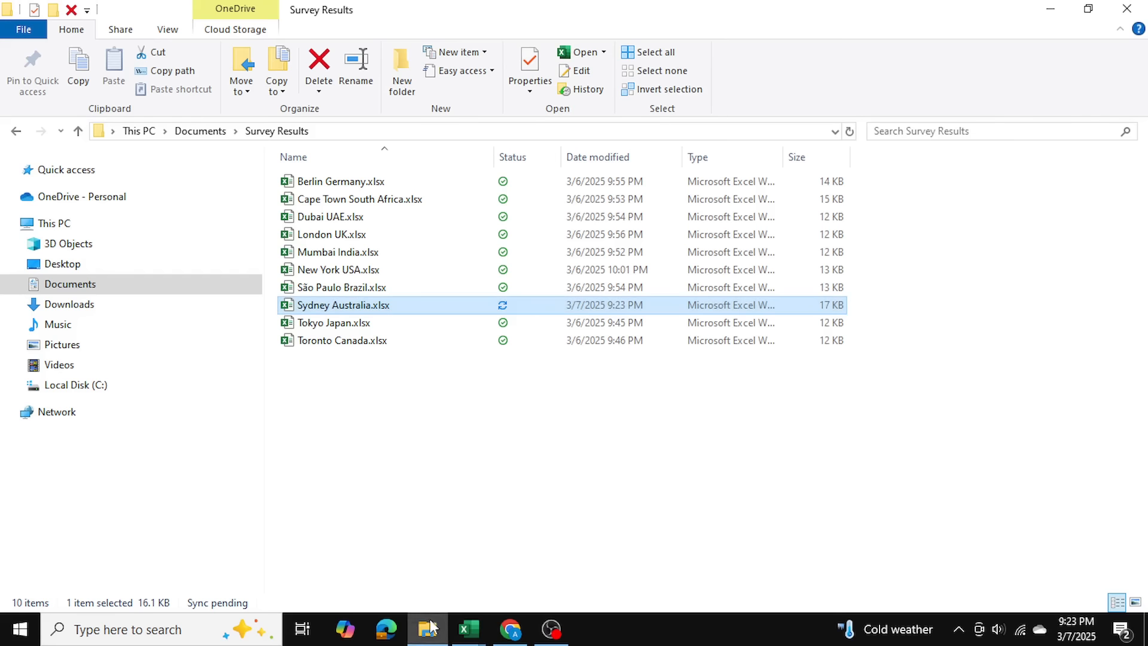
click(339, 306)
key(ctrl+c)
key(Escape)
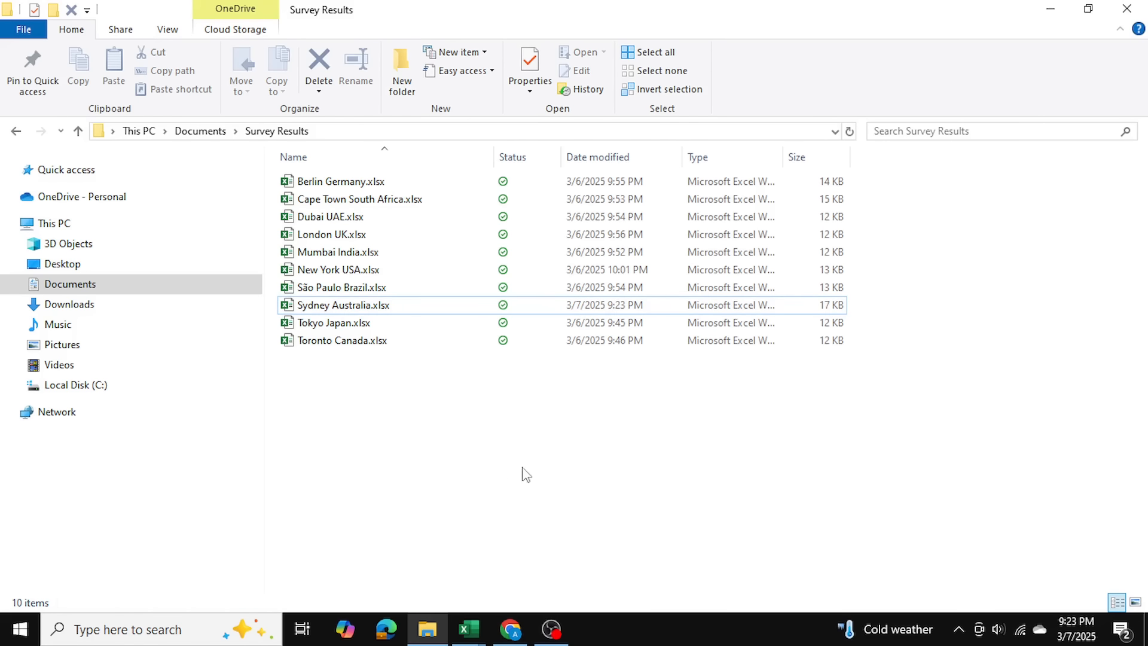
key(alt+Tab)
click(190, 284)
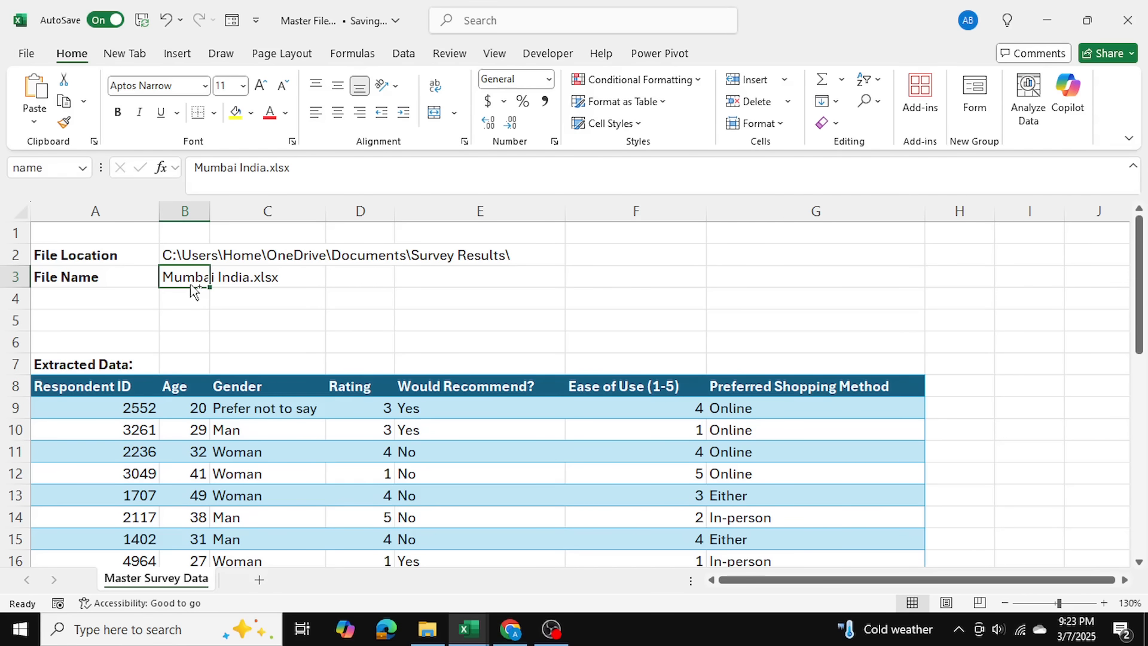
key(ctrl+v)
click(397, 338)
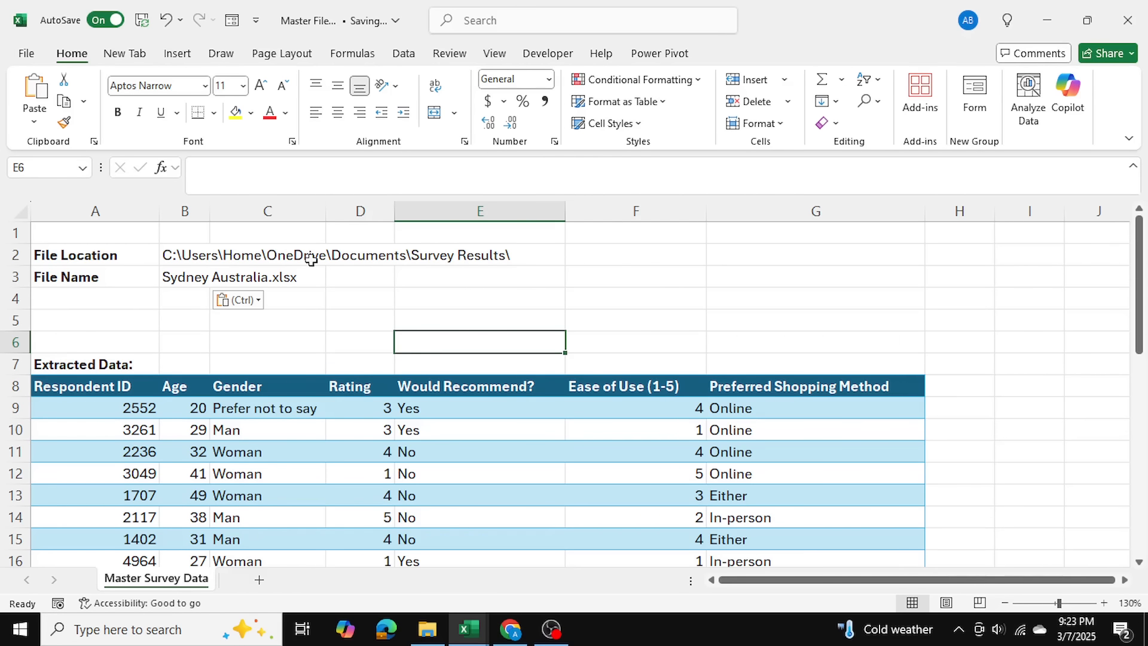
Step: Refresh all the workbook's queries so the Extracted Data table loads from Sydney Australia.xlsx
click(403, 53)
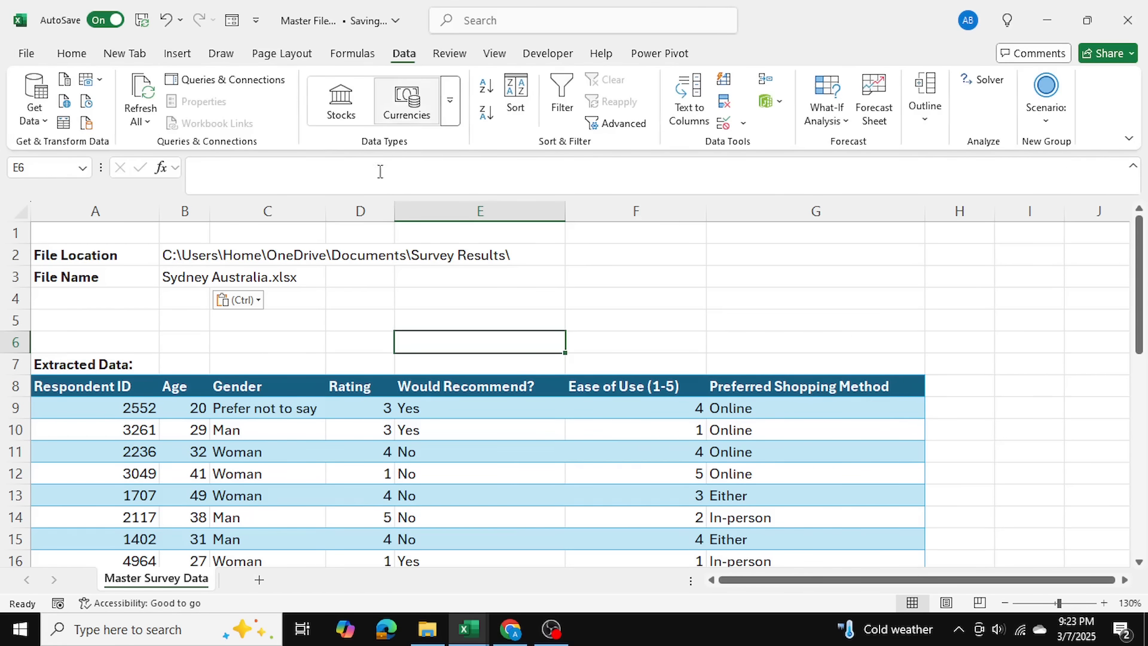
click(142, 84)
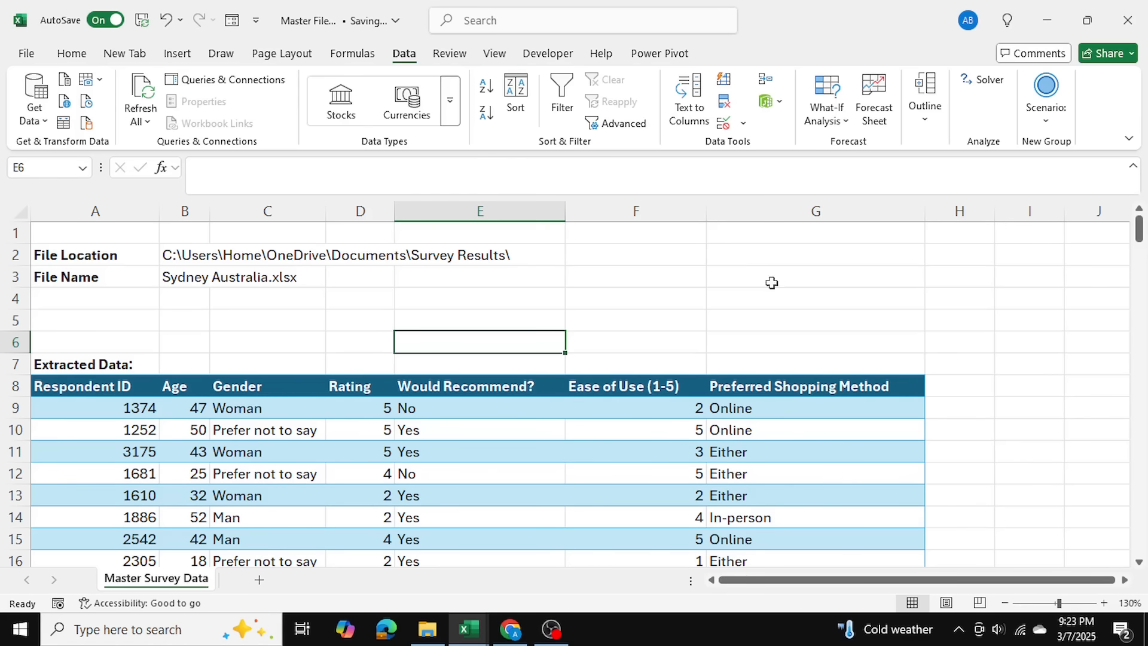
scroll(807, 354, down, 1)
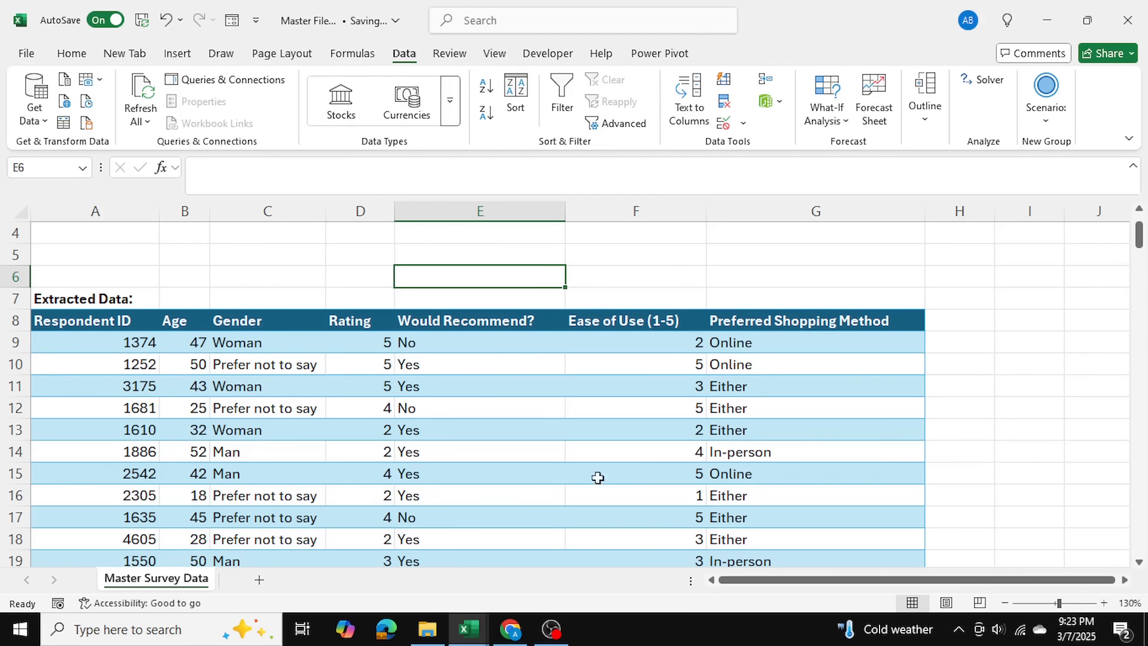
scroll(254, 390, up, 1)
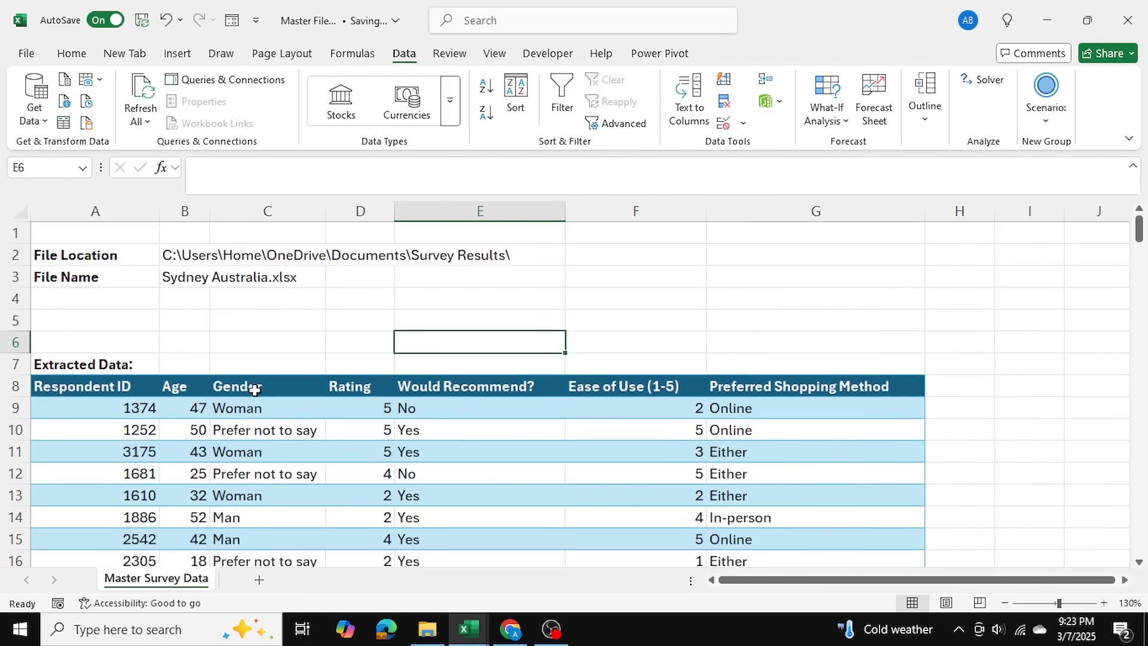
Step: Check the end of the extracted table for the added test record with Respondent ID 1234, through its Preferred Shopping Method value
scroll(254, 390, down, 13)
scroll(255, 390, down, 20)
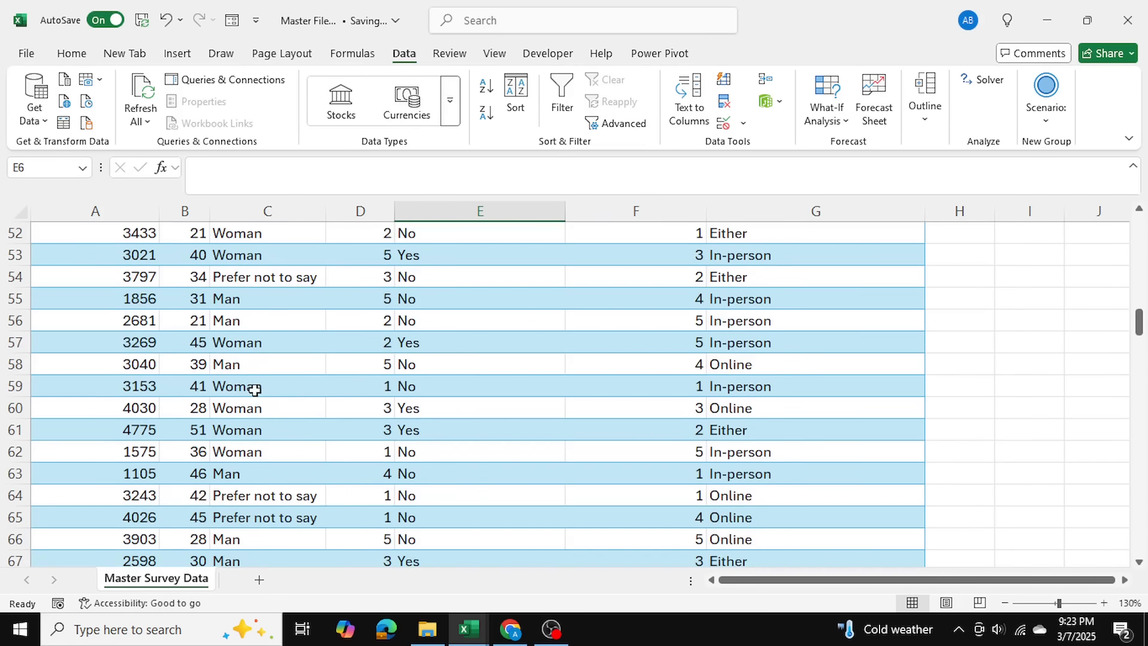
scroll(255, 389, down, 20)
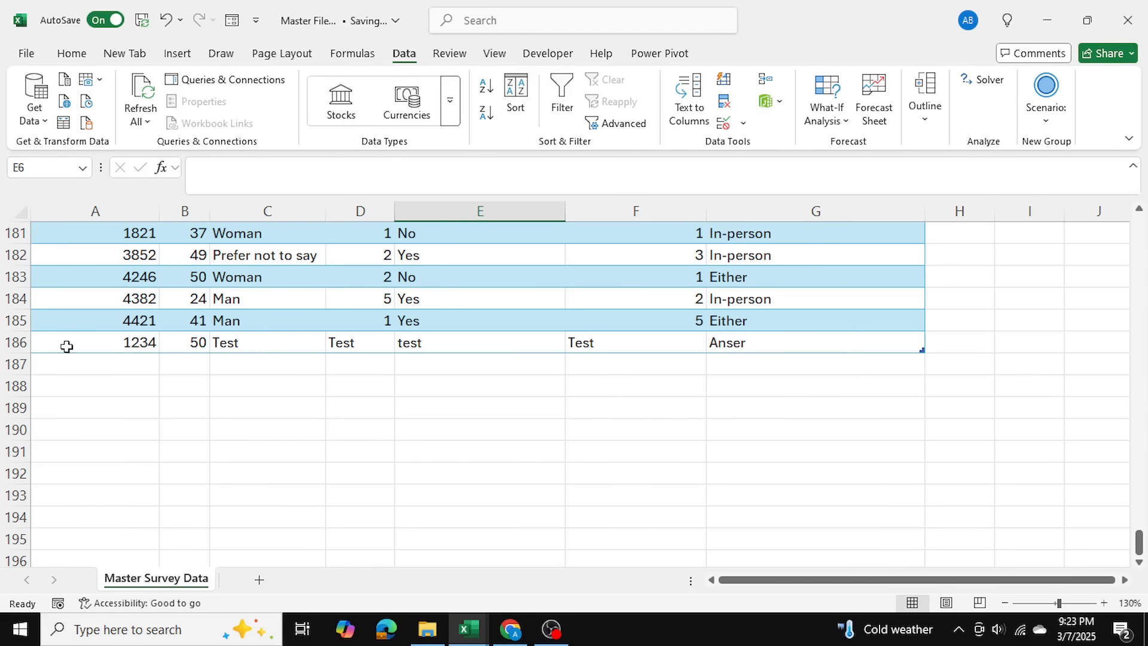
click(45, 344)
click(164, 387)
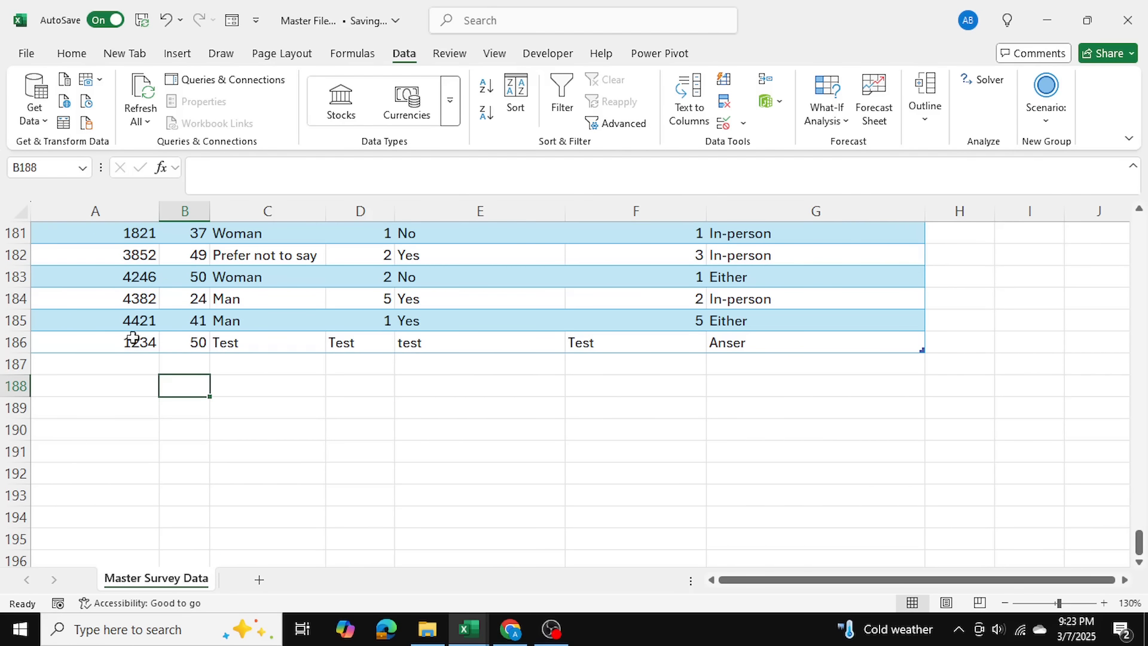
click(741, 340)
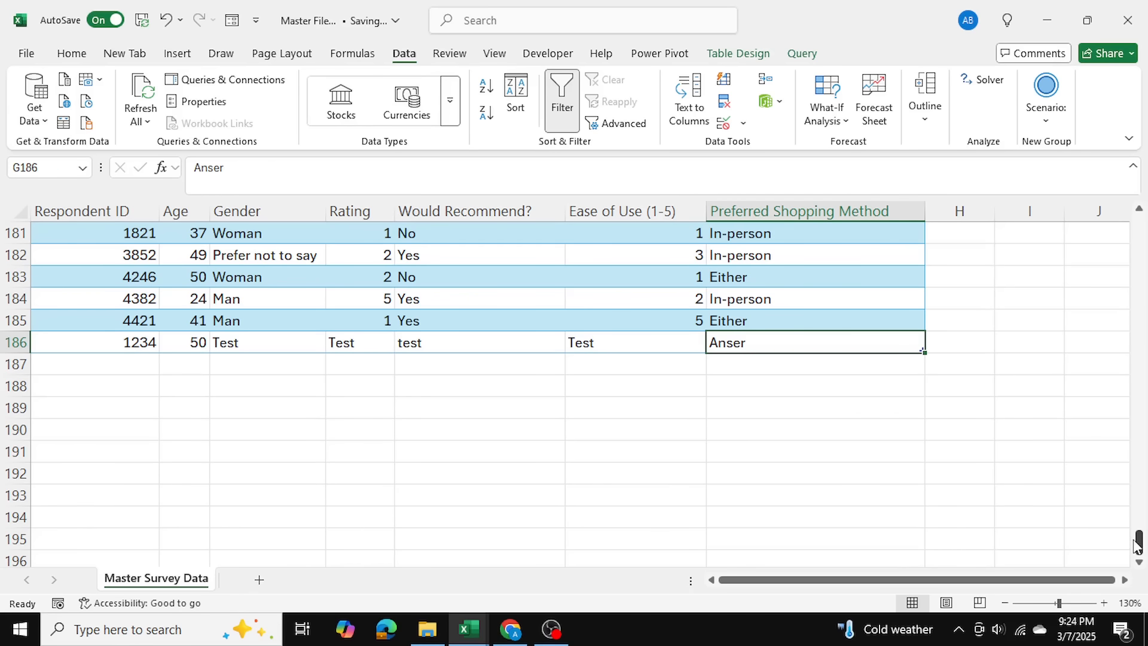
drag(1137, 545, 1138, 227)
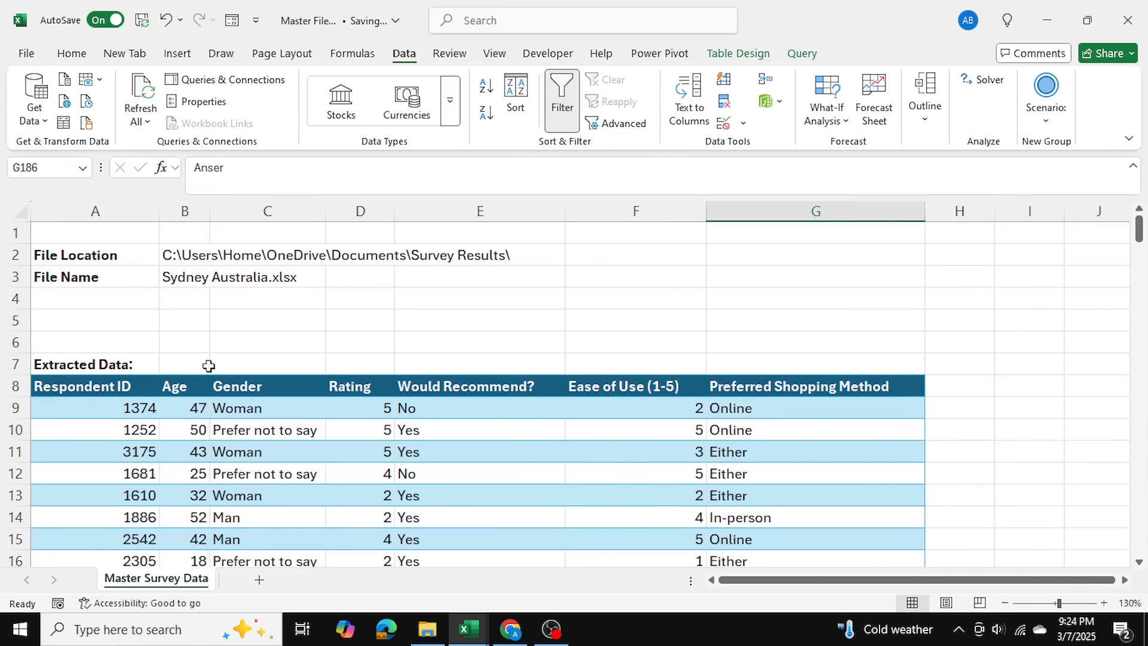
click(426, 629)
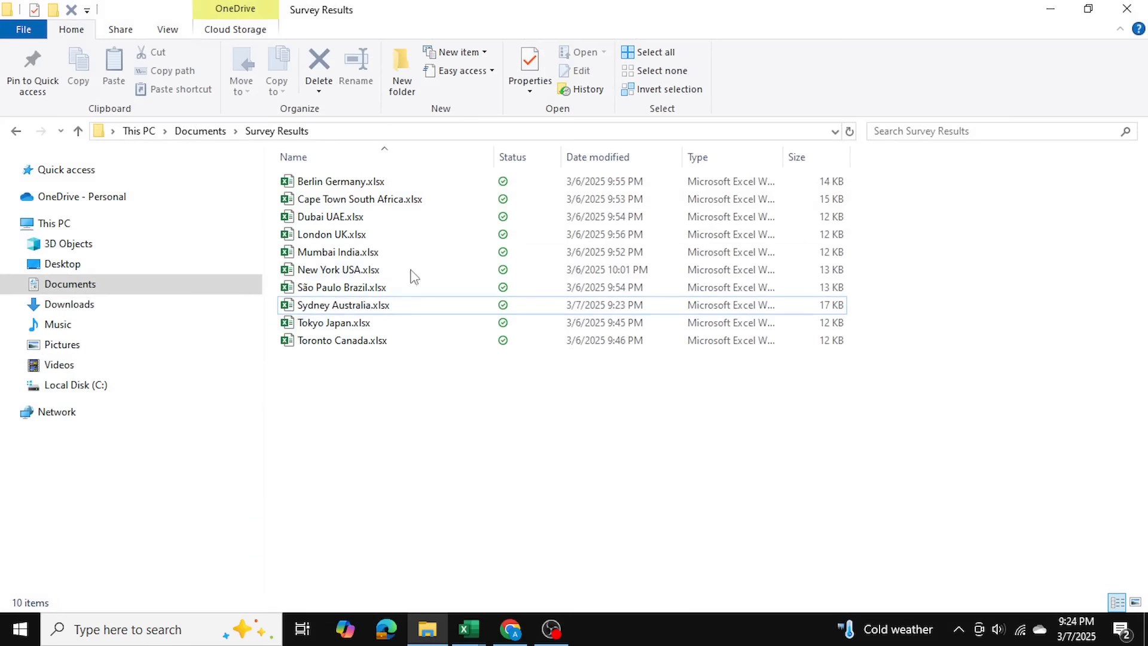
click(469, 628)
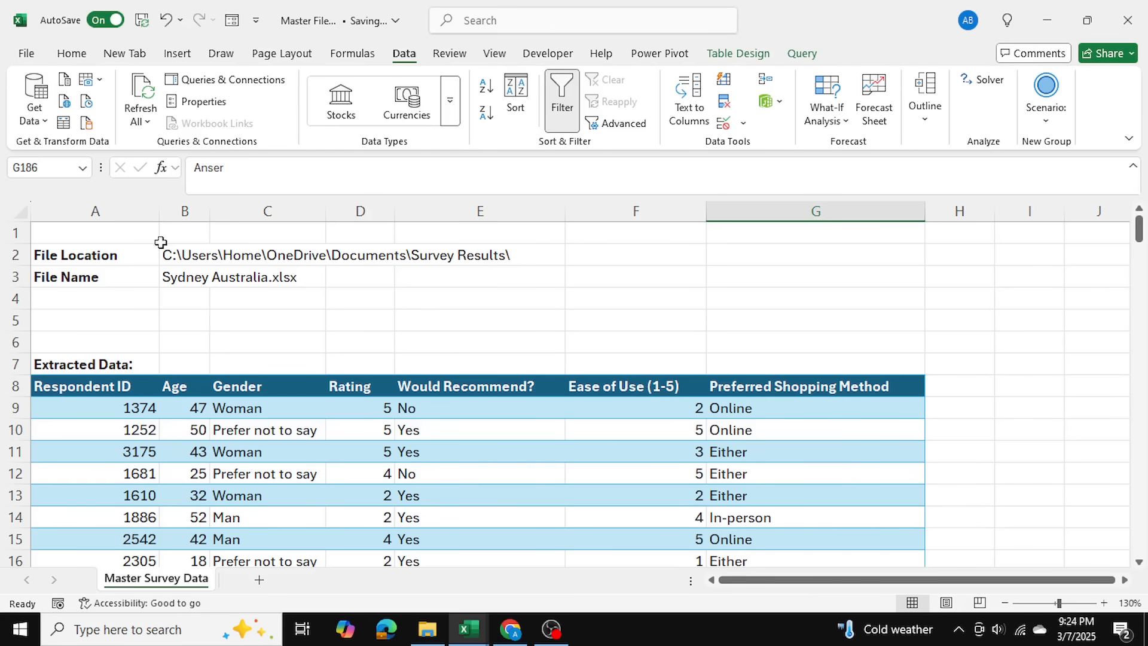
click(191, 291)
click(281, 321)
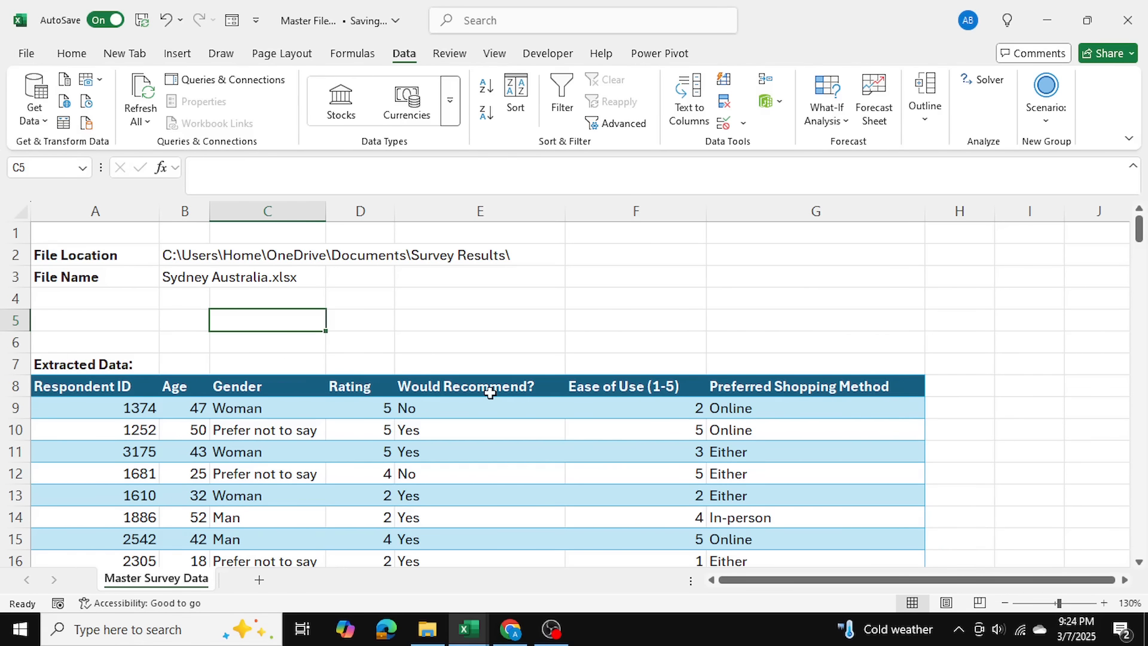
click(169, 278)
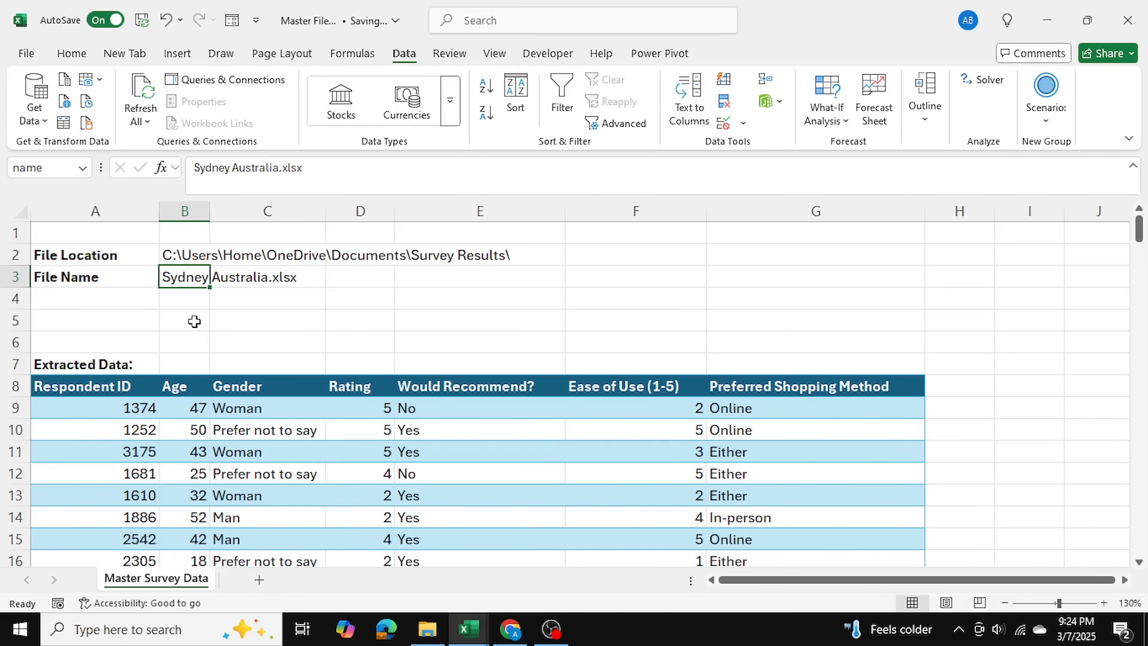
drag(100, 386, 563, 393)
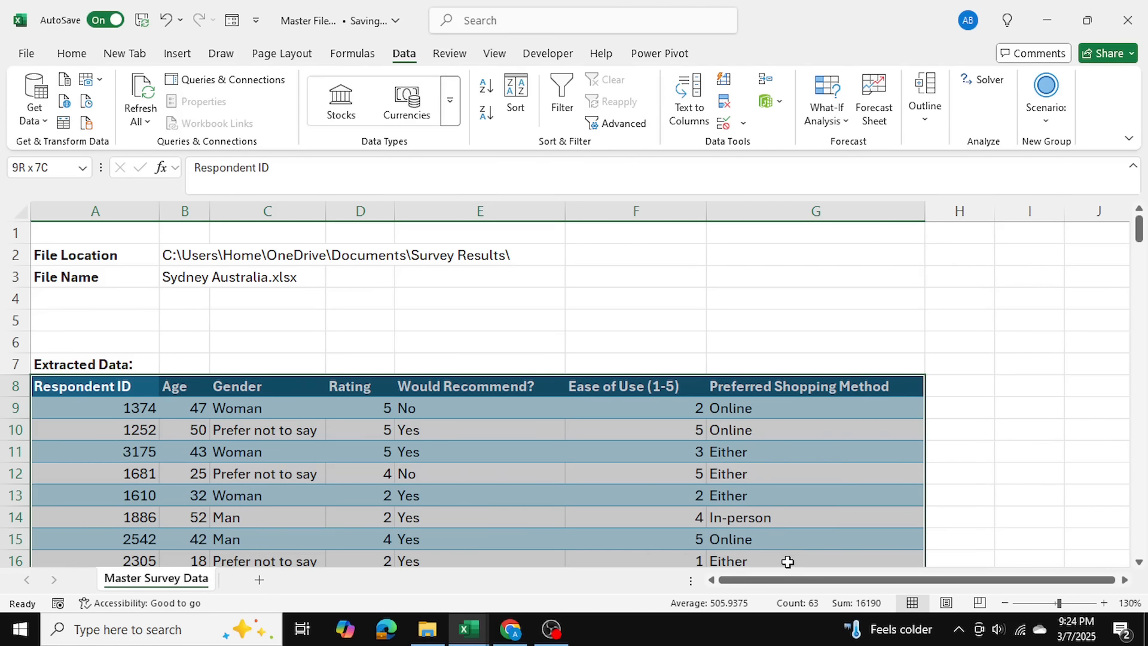
click(961, 453)
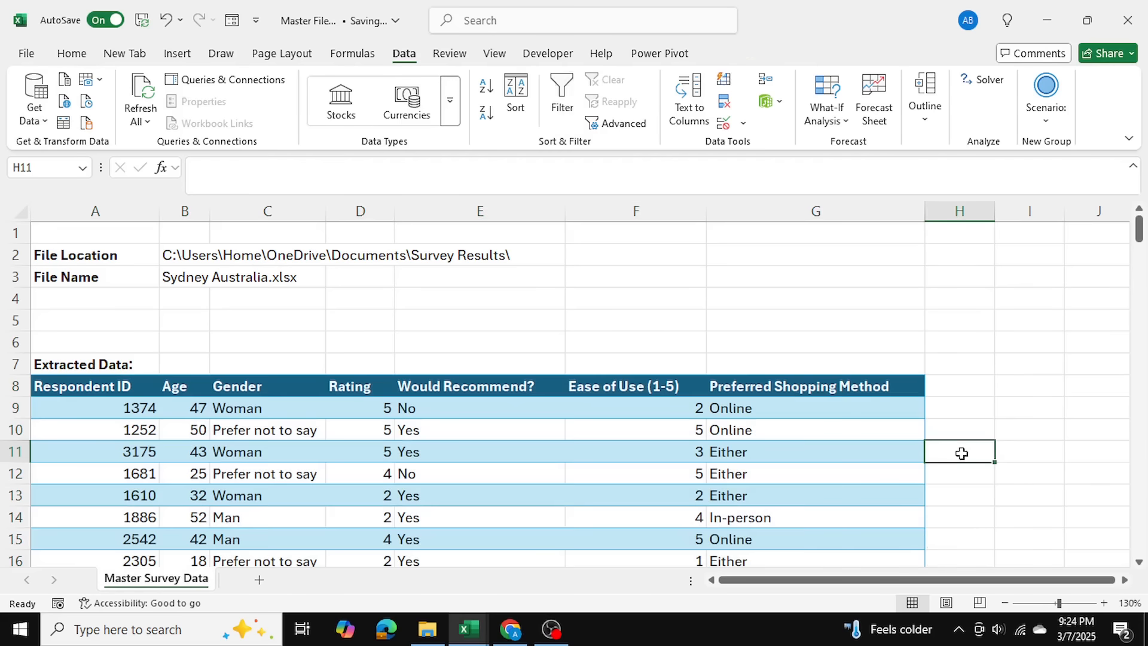
click(398, 300)
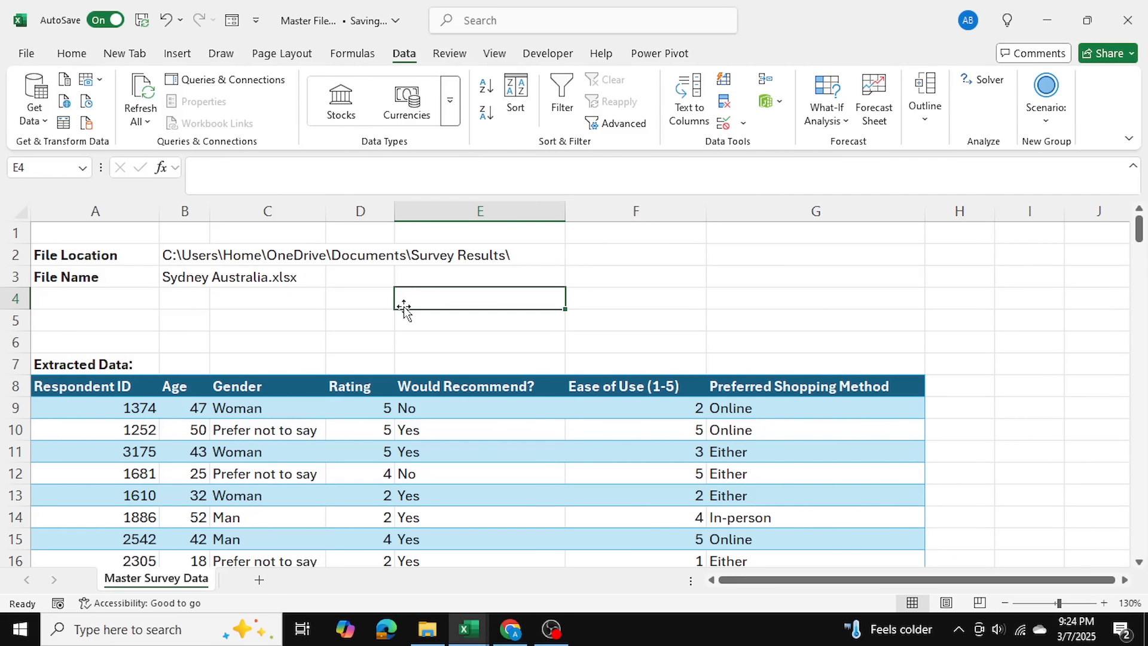